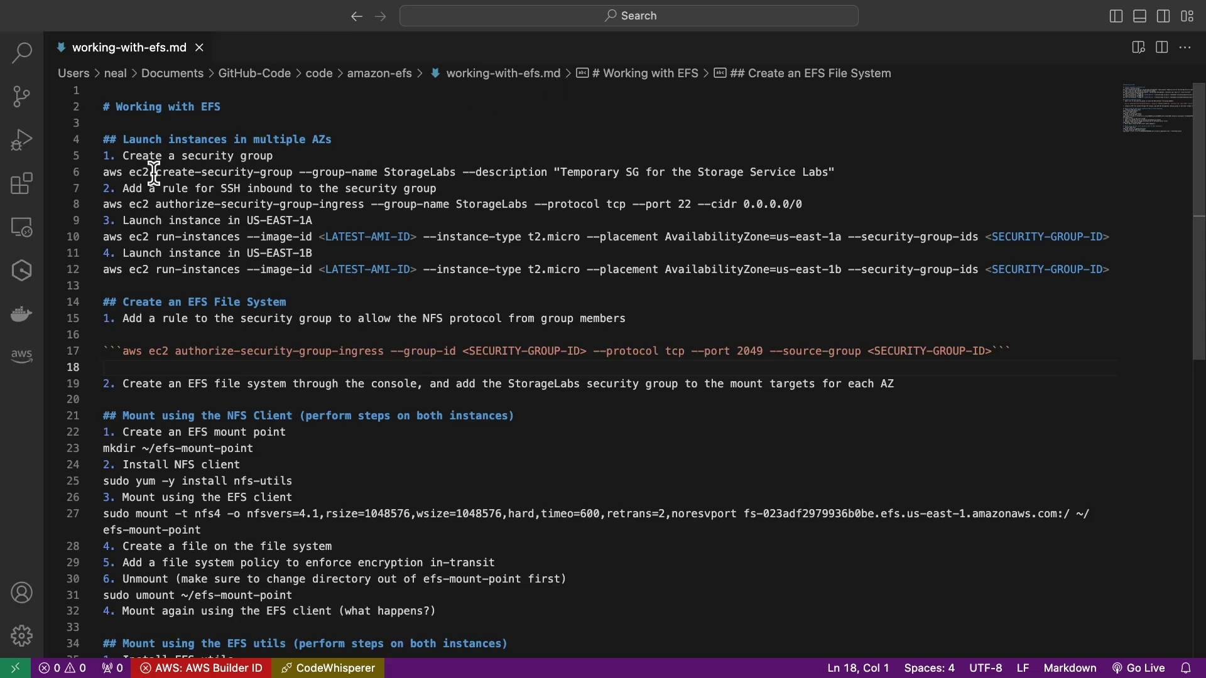
Review the security-group and run-instances commands, then select the create-security-group command.
drag(155, 173, 293, 173)
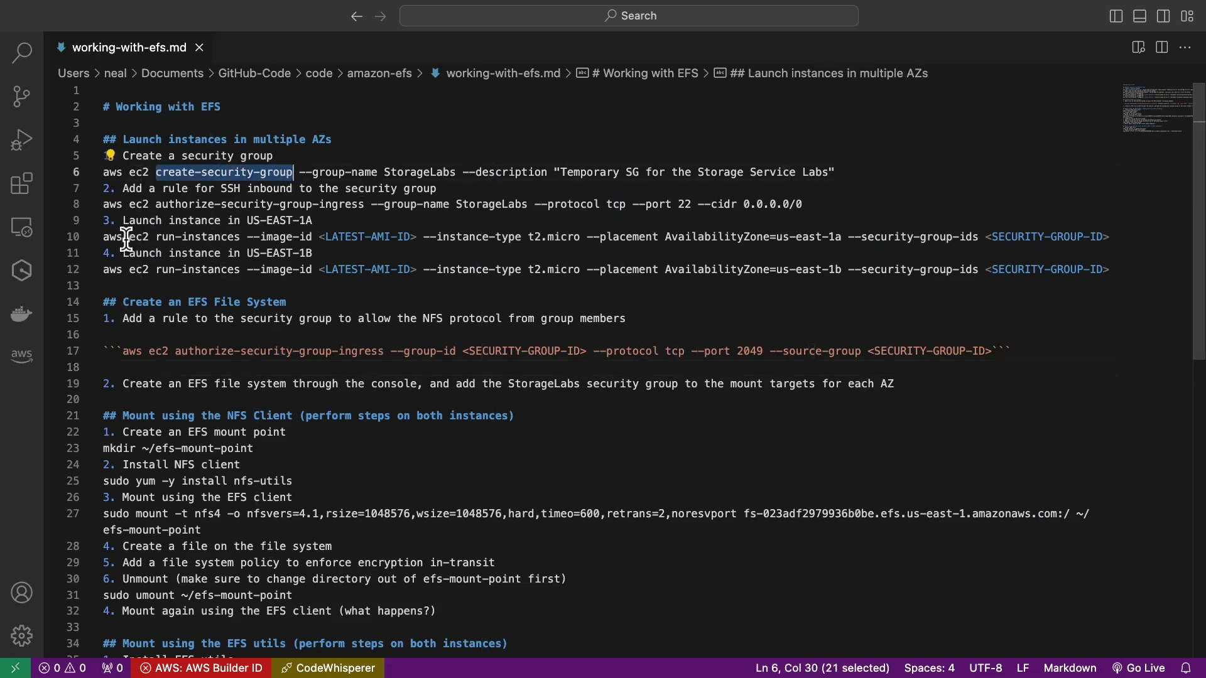
drag(129, 237, 232, 237)
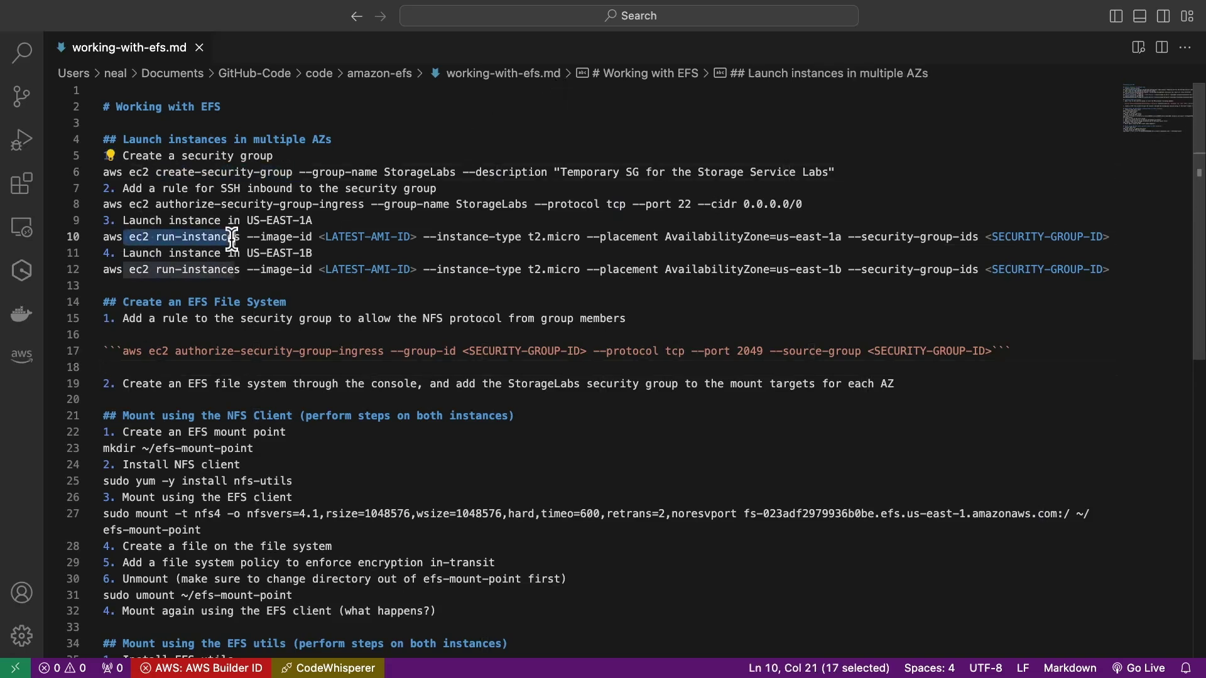
click(233, 188)
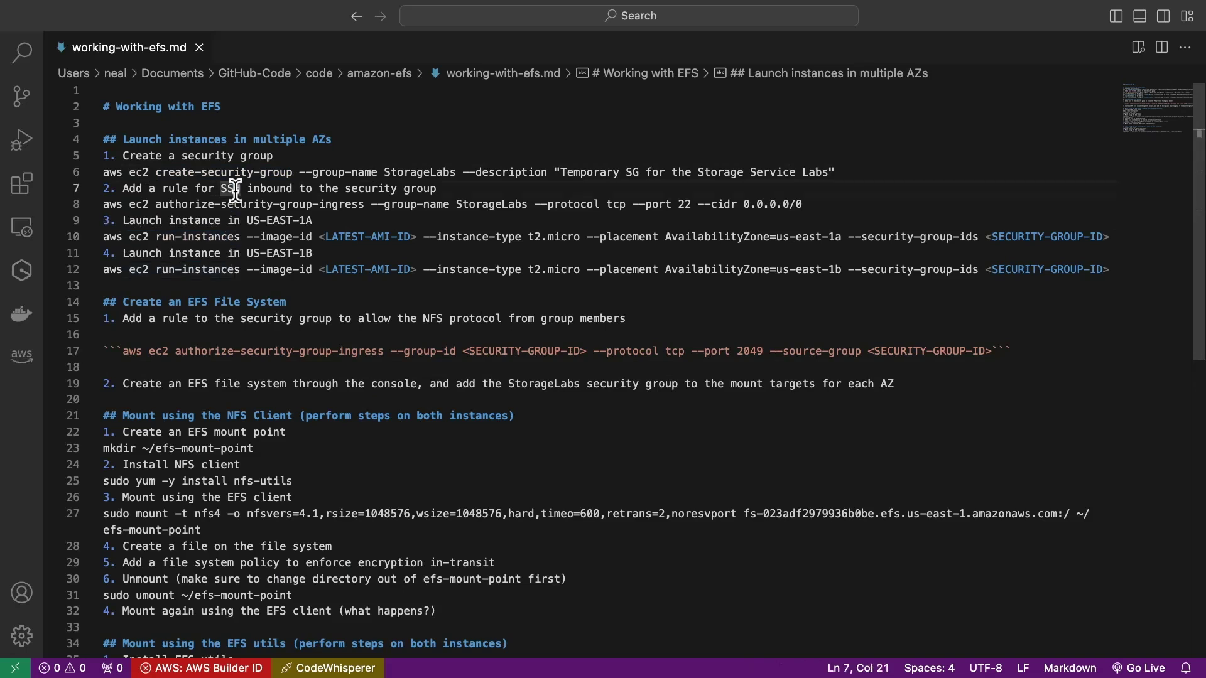
drag(315, 237, 419, 237)
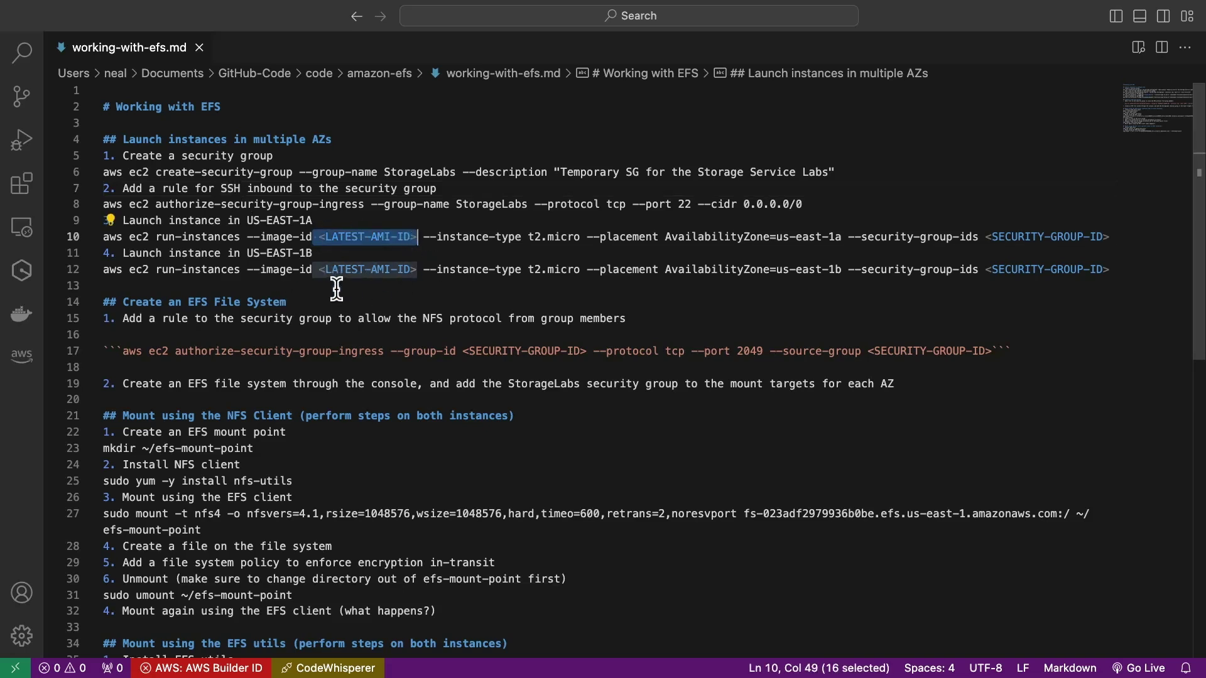
click(514, 220)
click(845, 173)
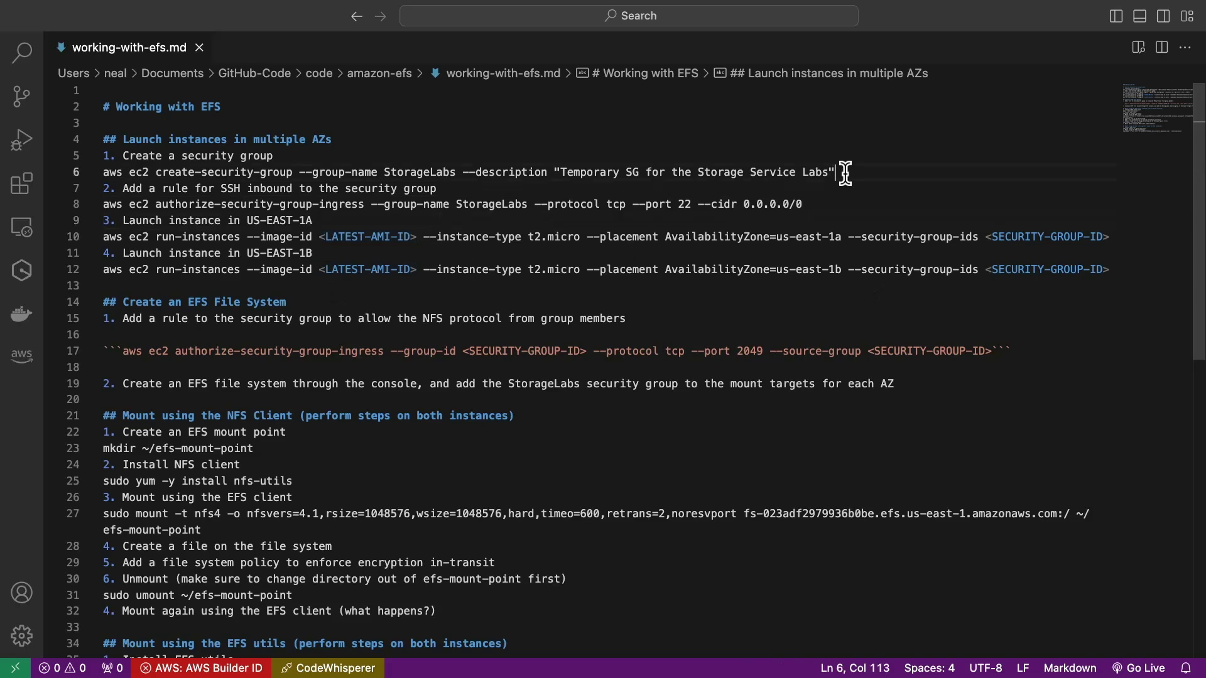
key(shift+Home)
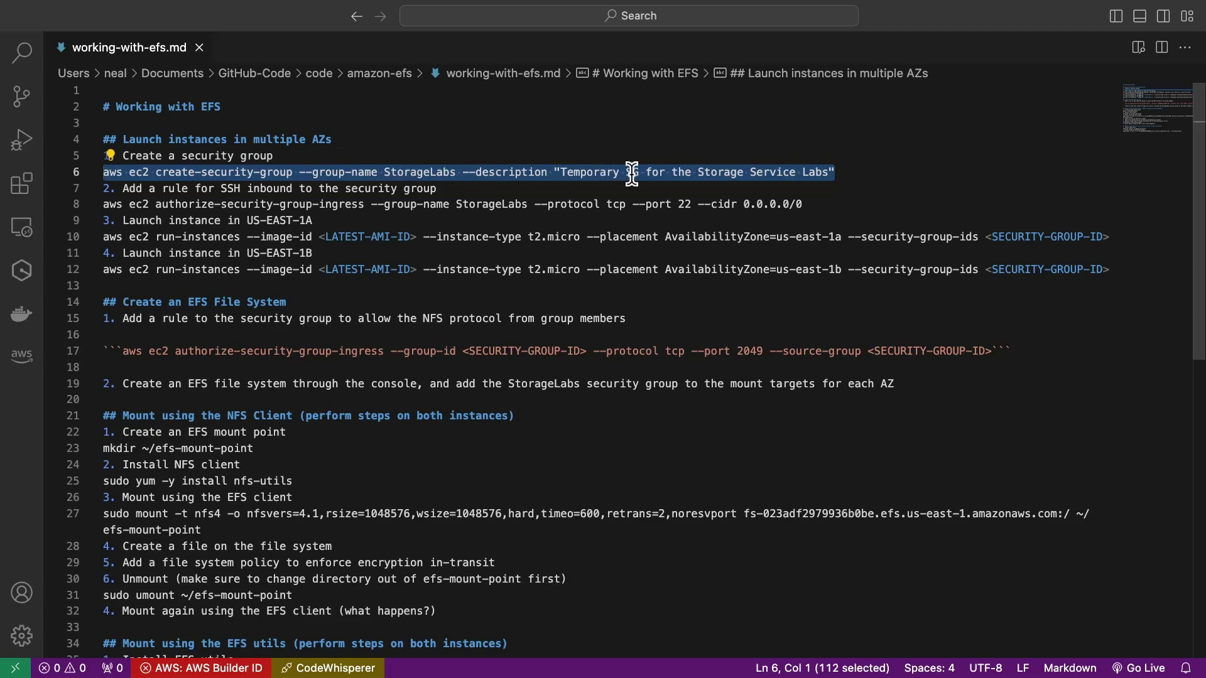
Create the StorageLabs security group and replace all four <SECURITY-GROUP-ID> placeholders with its ID.
key(super+Tab)
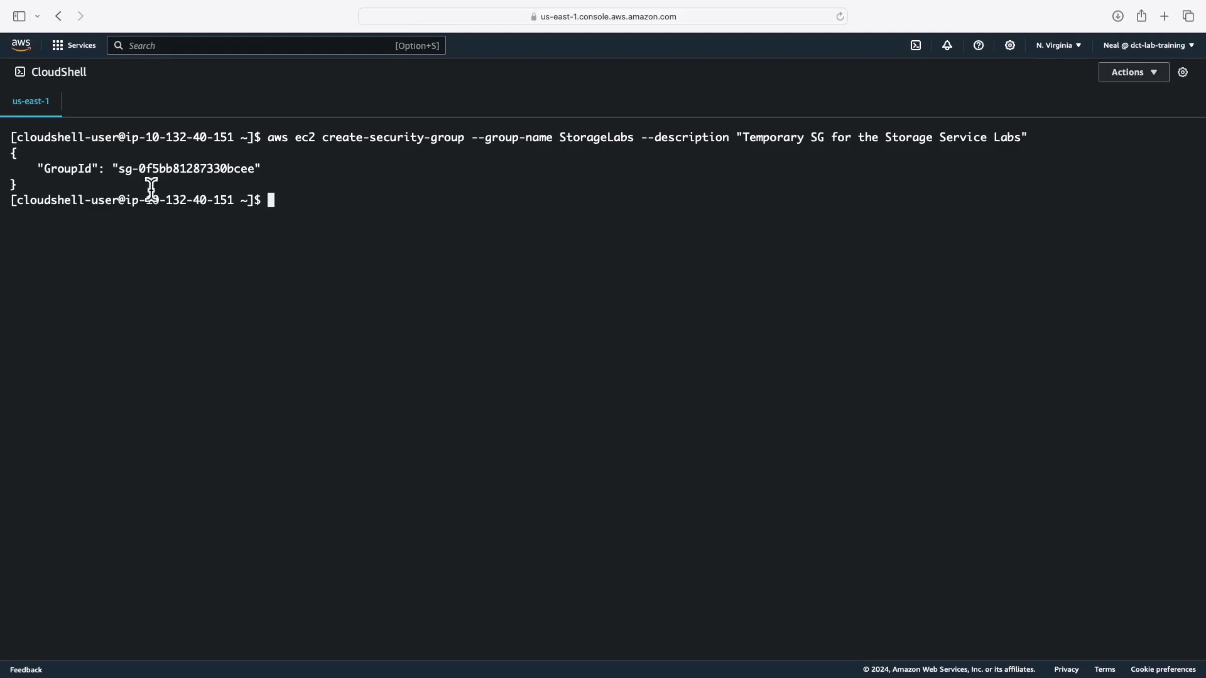
drag(119, 168, 256, 168)
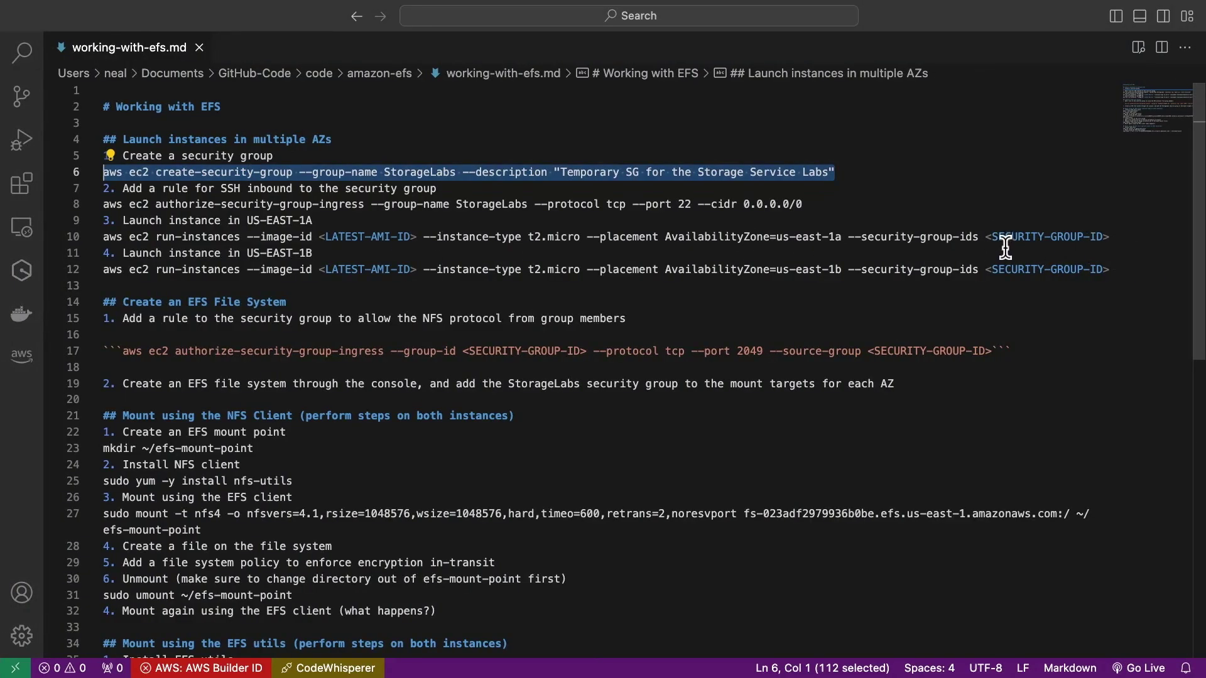
drag(987, 237, 1108, 237)
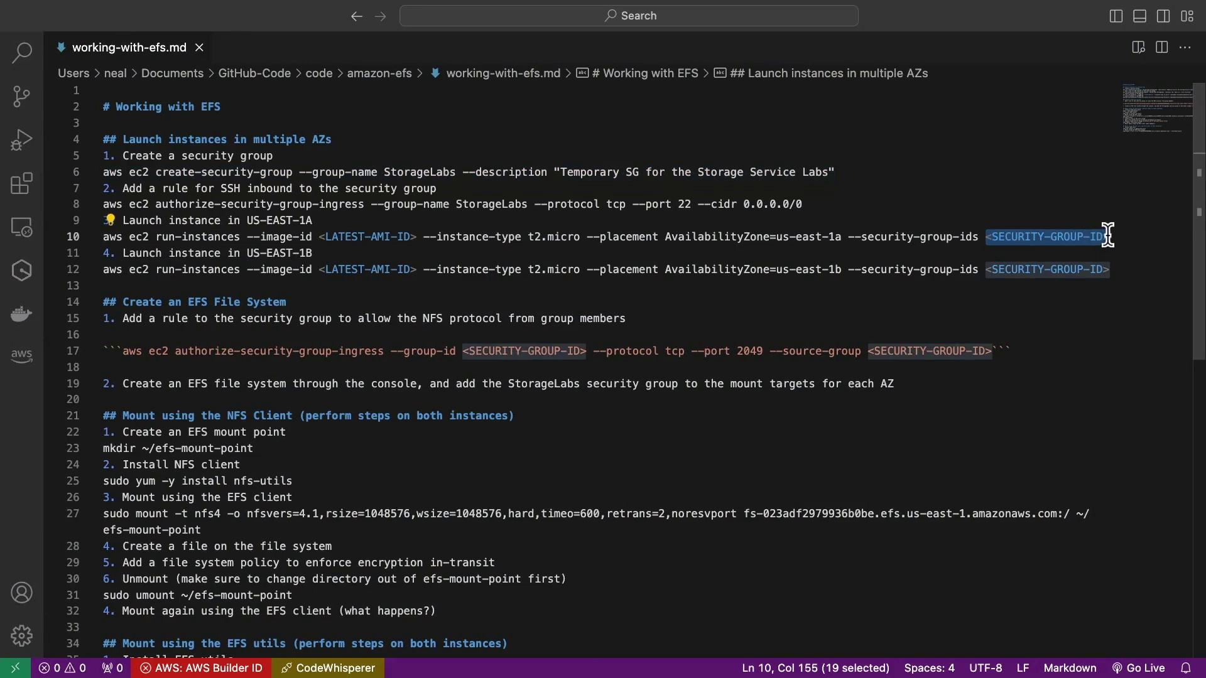
key(super+f)
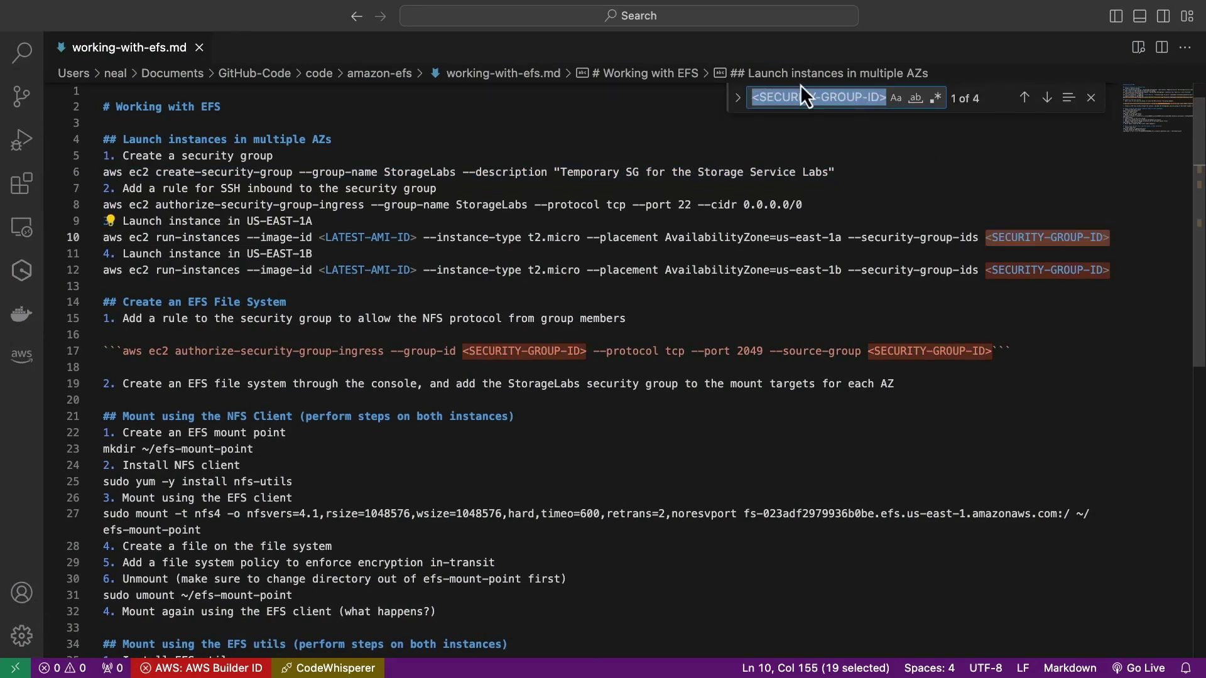
click(738, 110)
click(794, 123)
text(sg-0f5bb81287330bcee)
click(982, 124)
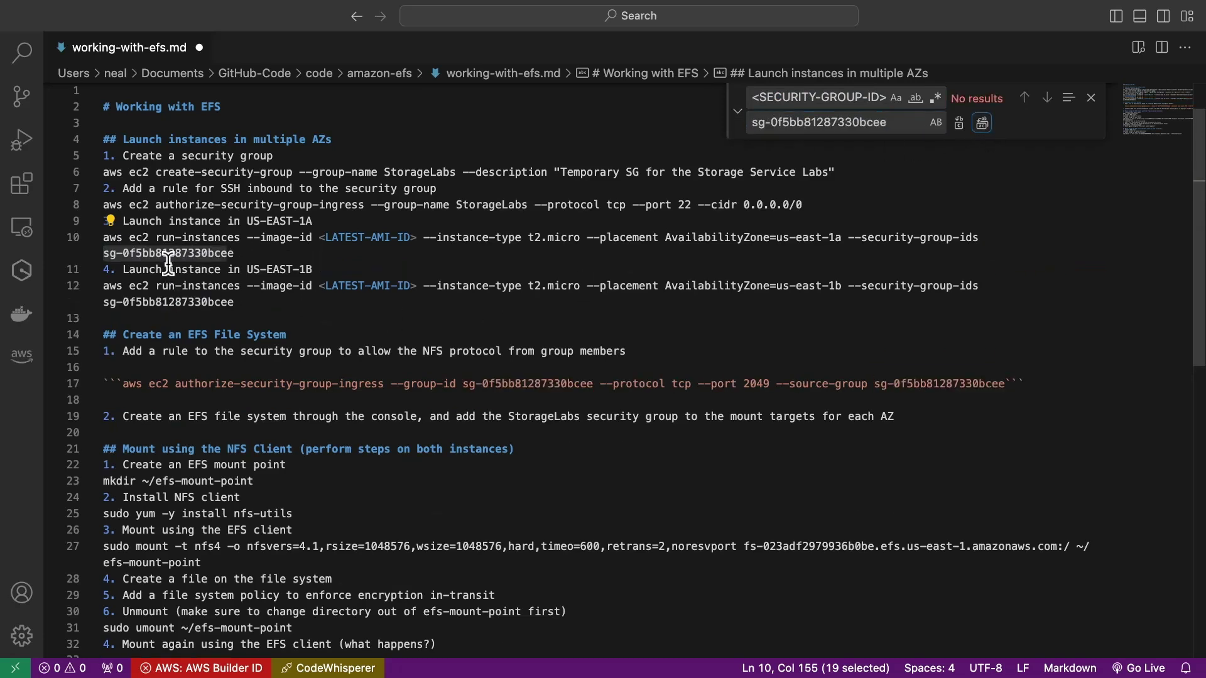
key(Escape)
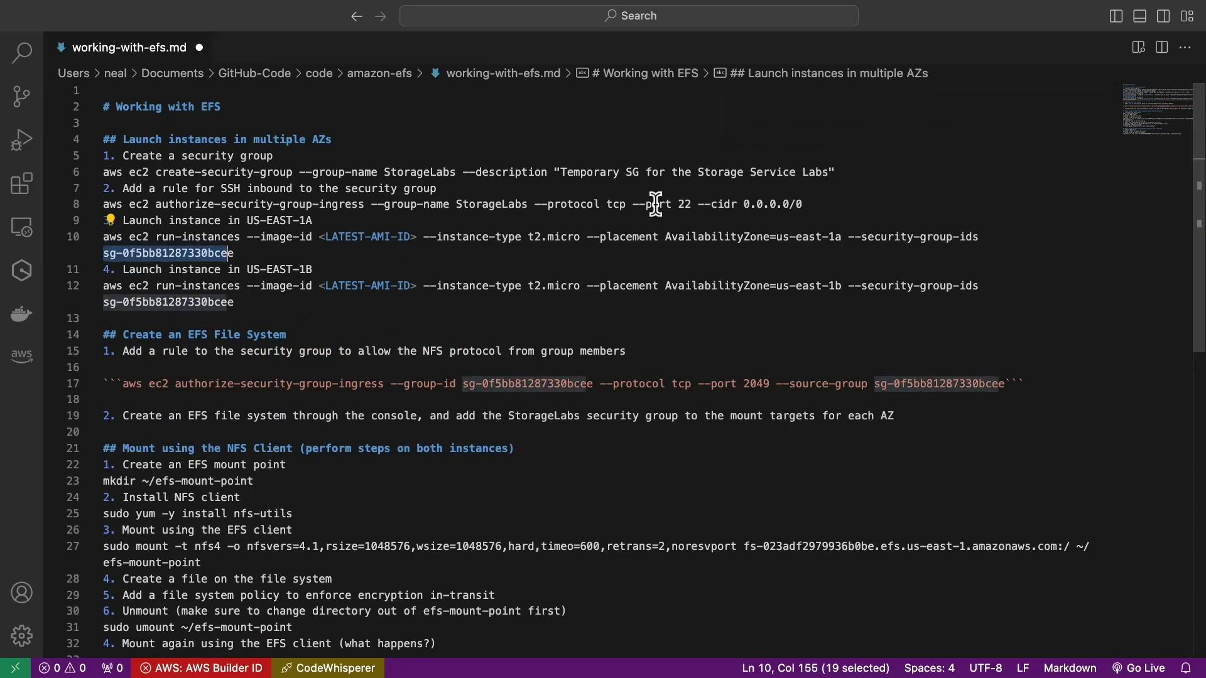
Authorize SSH on port 22 from all addresses for StorageLabs in CloudShell.
click(800, 206)
key(super+shift+Left)
key(super+c)
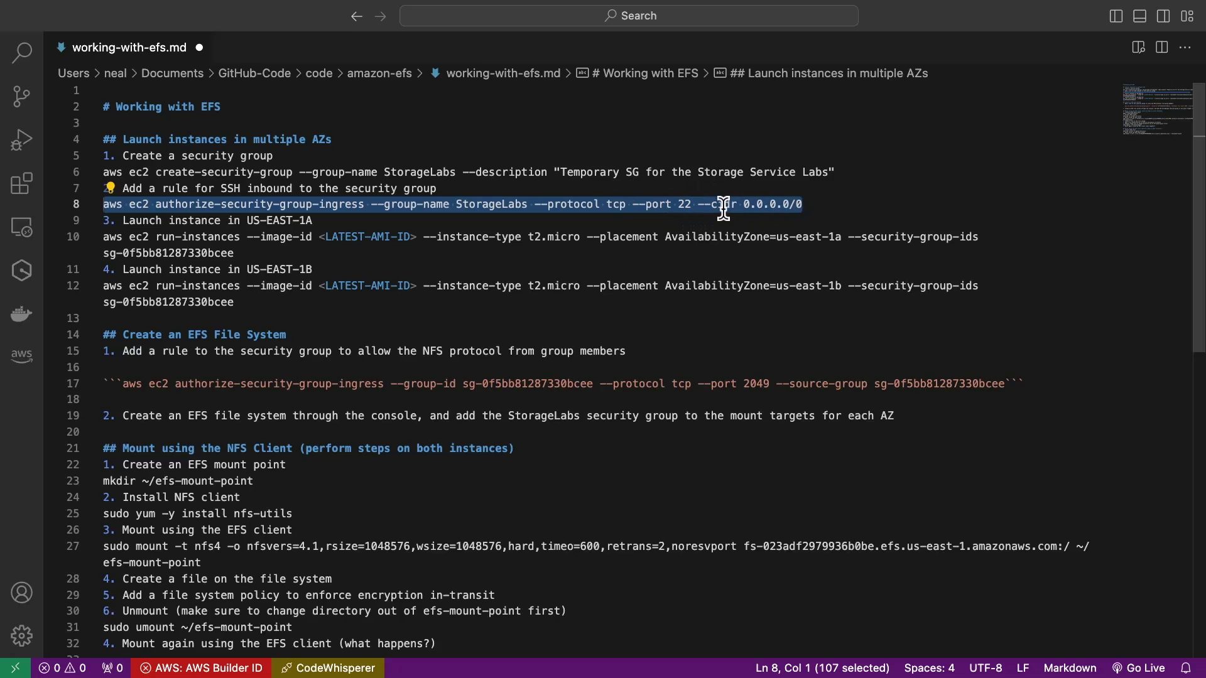
key(super+Tab)
key(super+v)
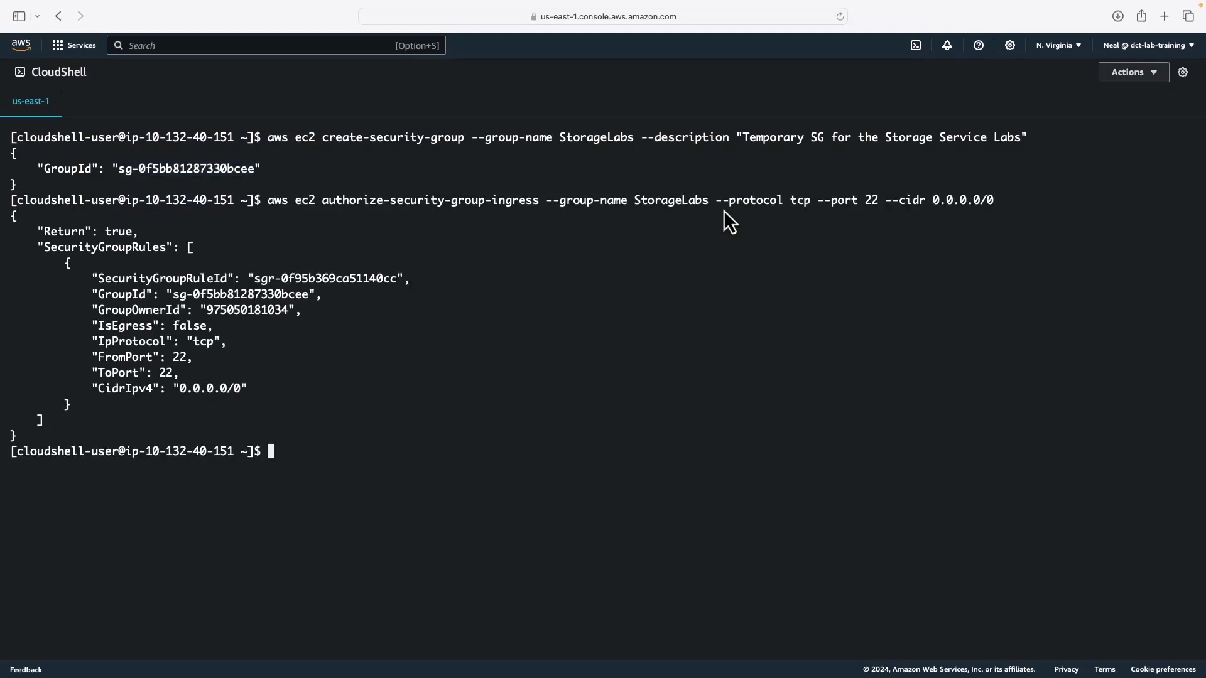
key(super+Tab)
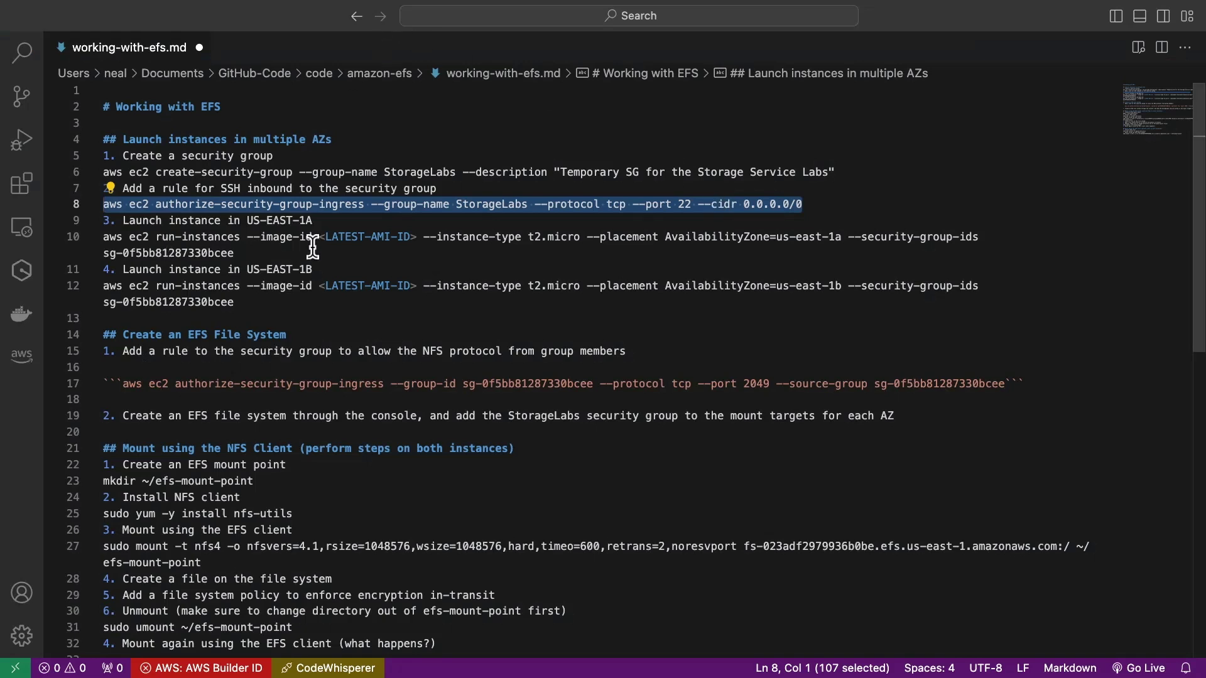
drag(318, 237, 415, 240)
Find the latest Amazon Linux 2023 AMI ID on the EC2 Launch instance page.
key(super+Tab)
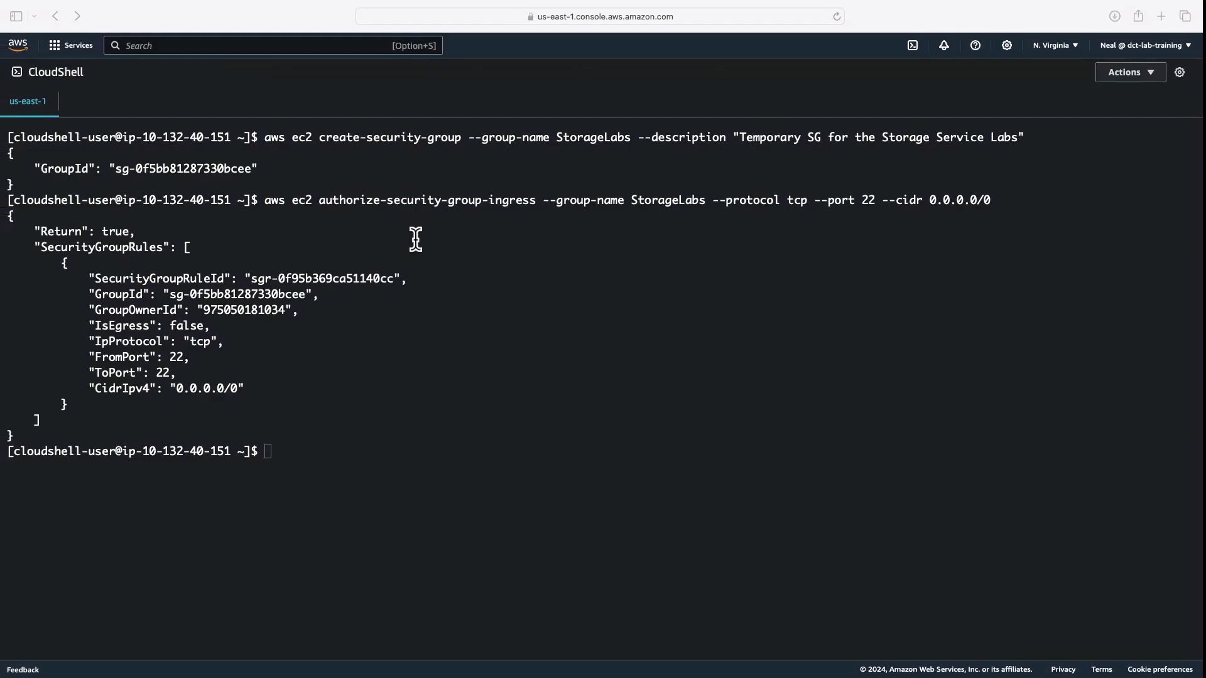
click(154, 46)
text(ec2)
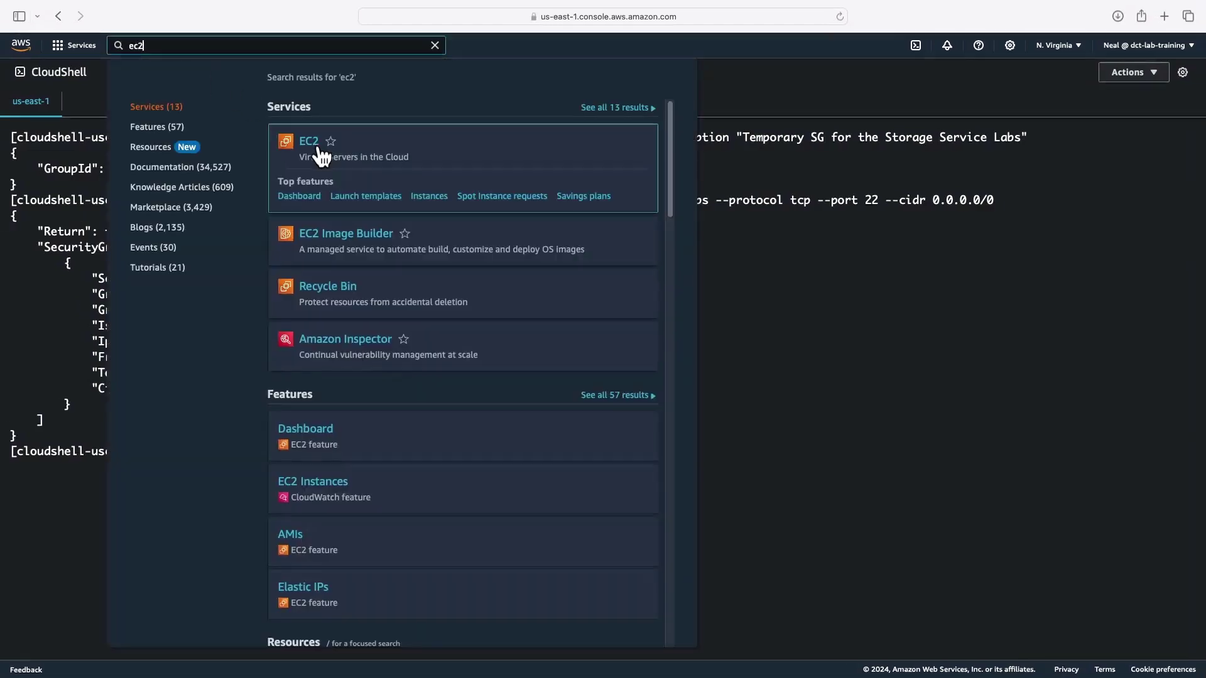
super+click(318, 149)
click(876, 271)
click(825, 42)
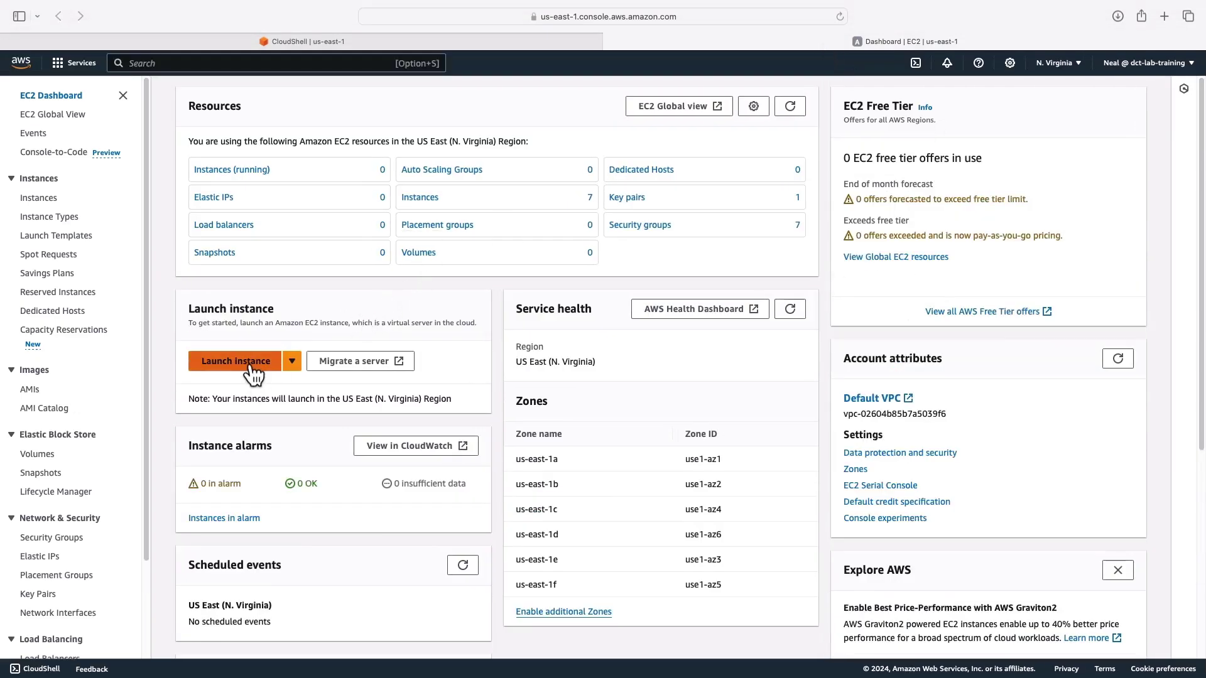
click(253, 365)
scroll(250, 370, down, 3)
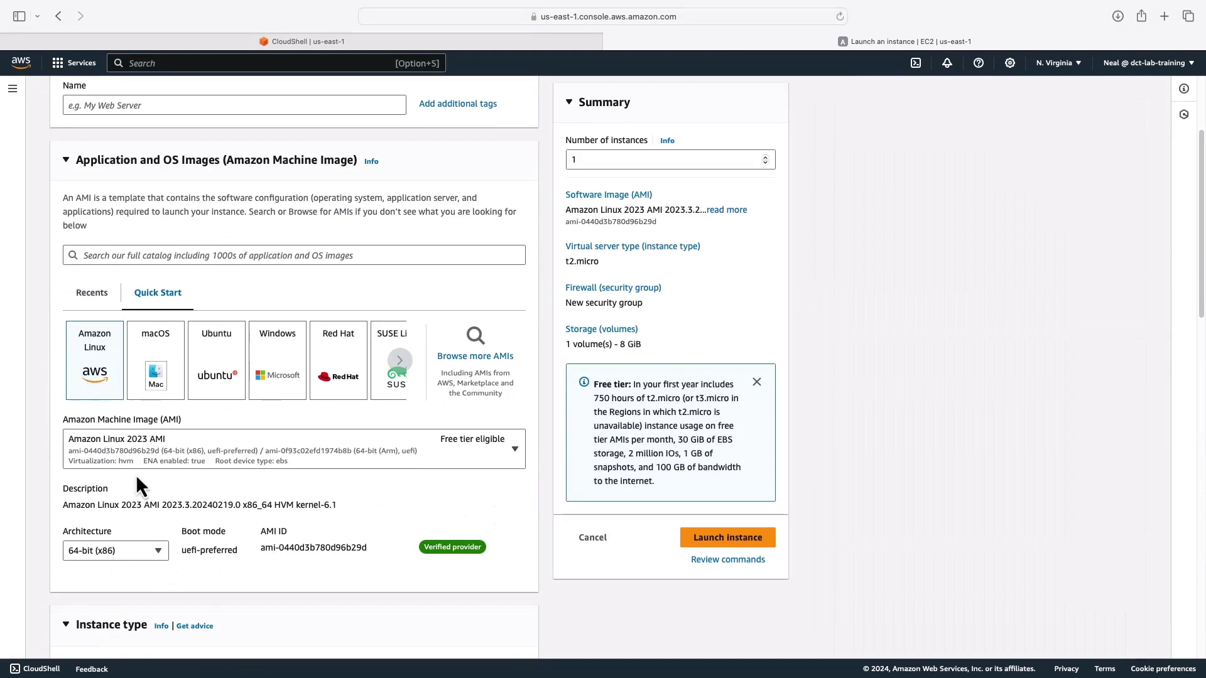
scroll(137, 461, down, 2)
scroll(138, 462, down, 1)
drag(260, 432, 367, 433)
key(super+c)
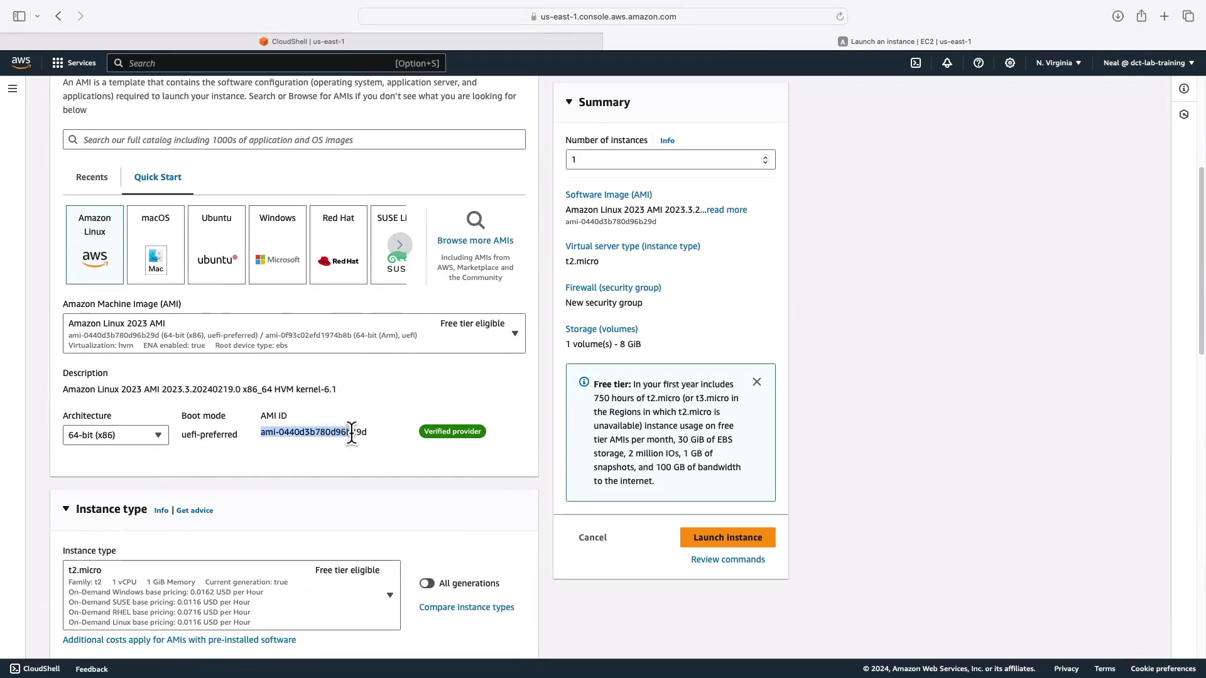
Replace both <LATEST-AMI-ID> placeholders in the notes with the copied AMI ID.
key(super+Tab)
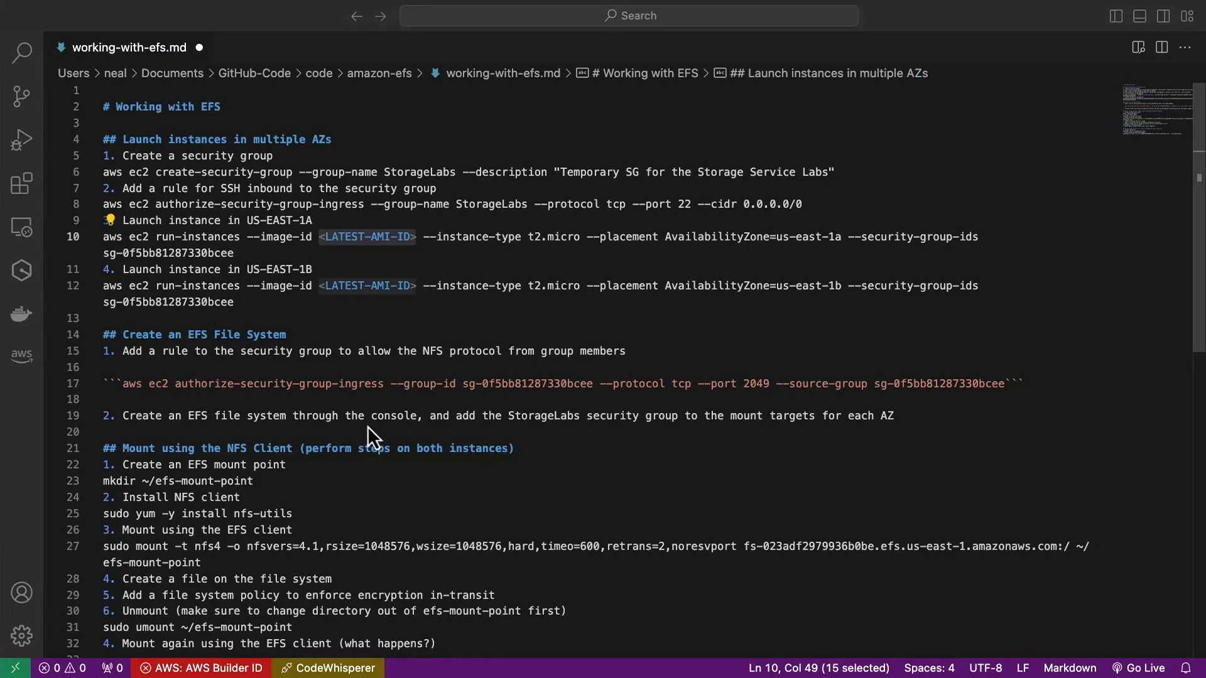
drag(318, 239, 416, 239)
key(super+alt+f)
key(super+v)
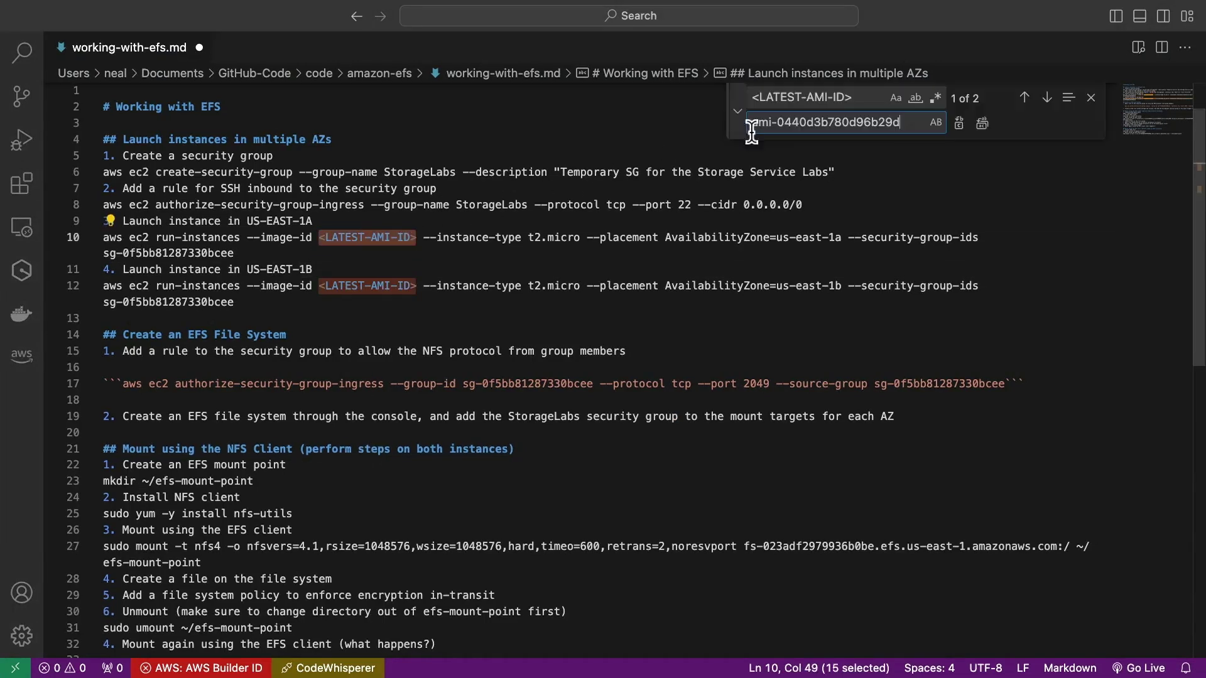
click(982, 123)
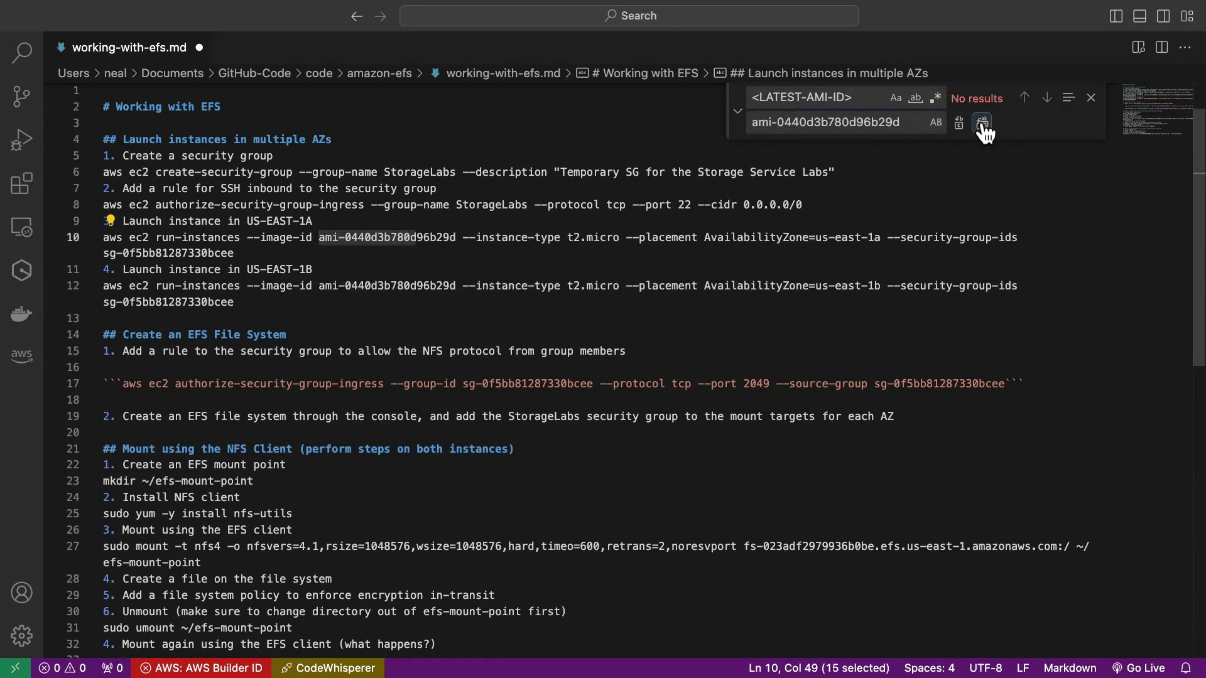
click(470, 309)
key(Escape)
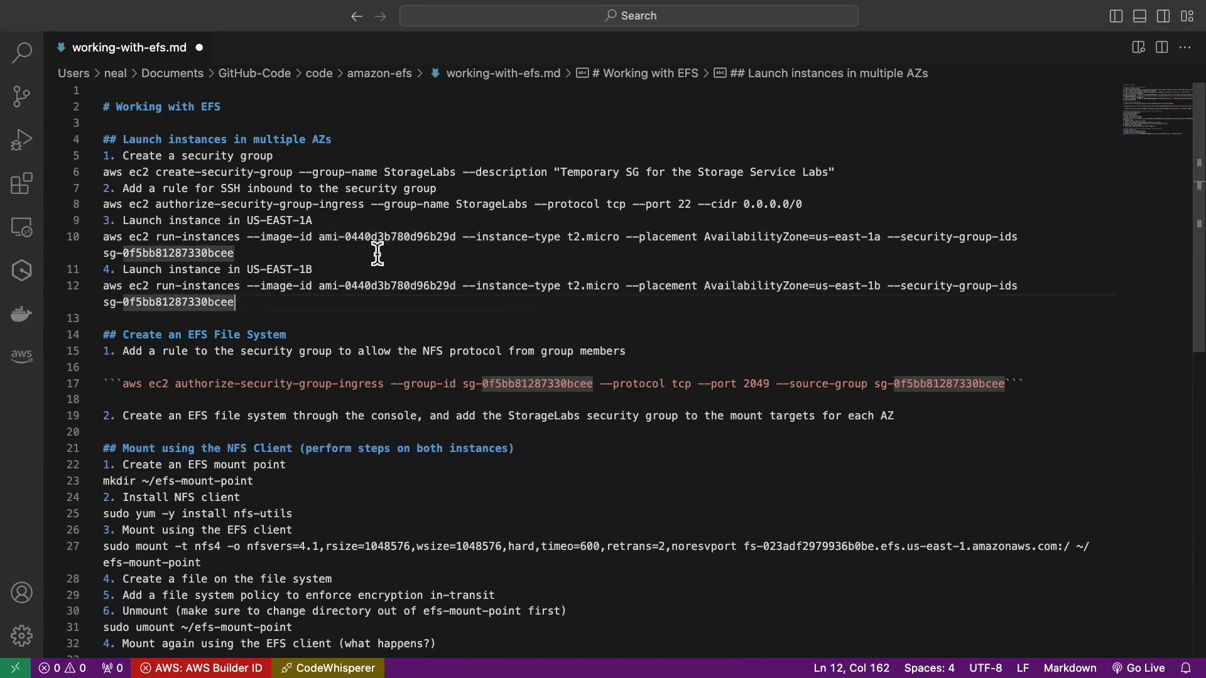
Check the us-east-1a run-instances command's AMI, t2.micro type and zone, and select it.
click(260, 250)
drag(319, 237, 459, 242)
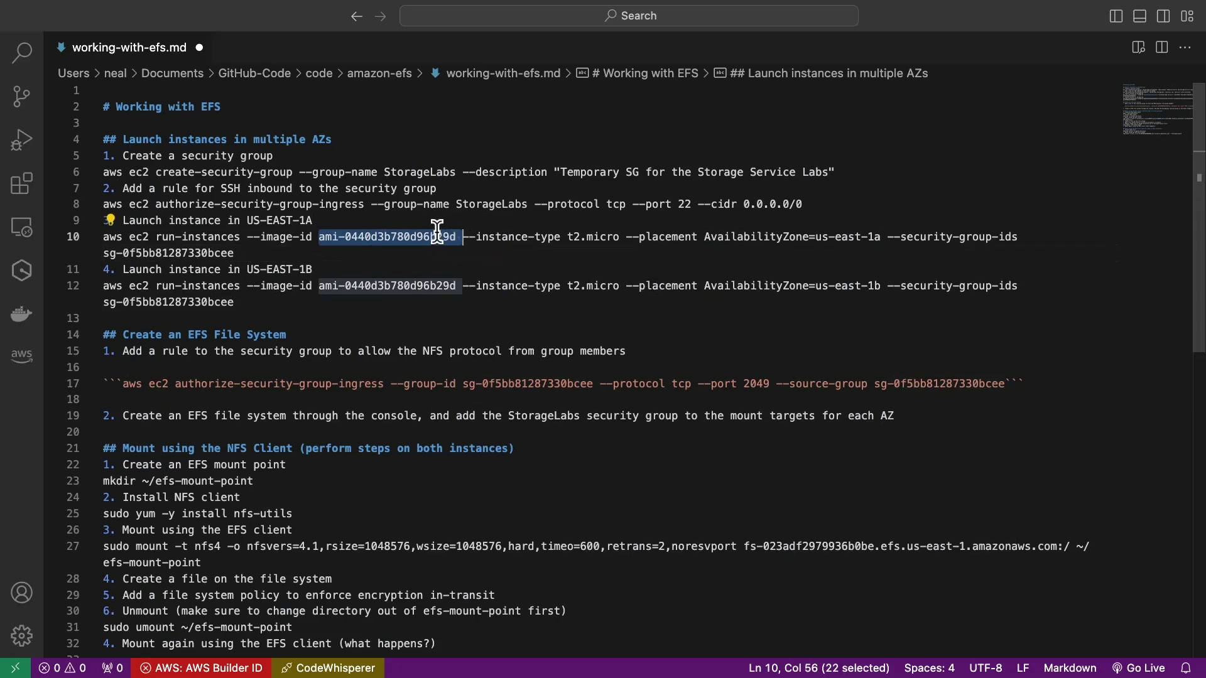
drag(567, 237, 619, 236)
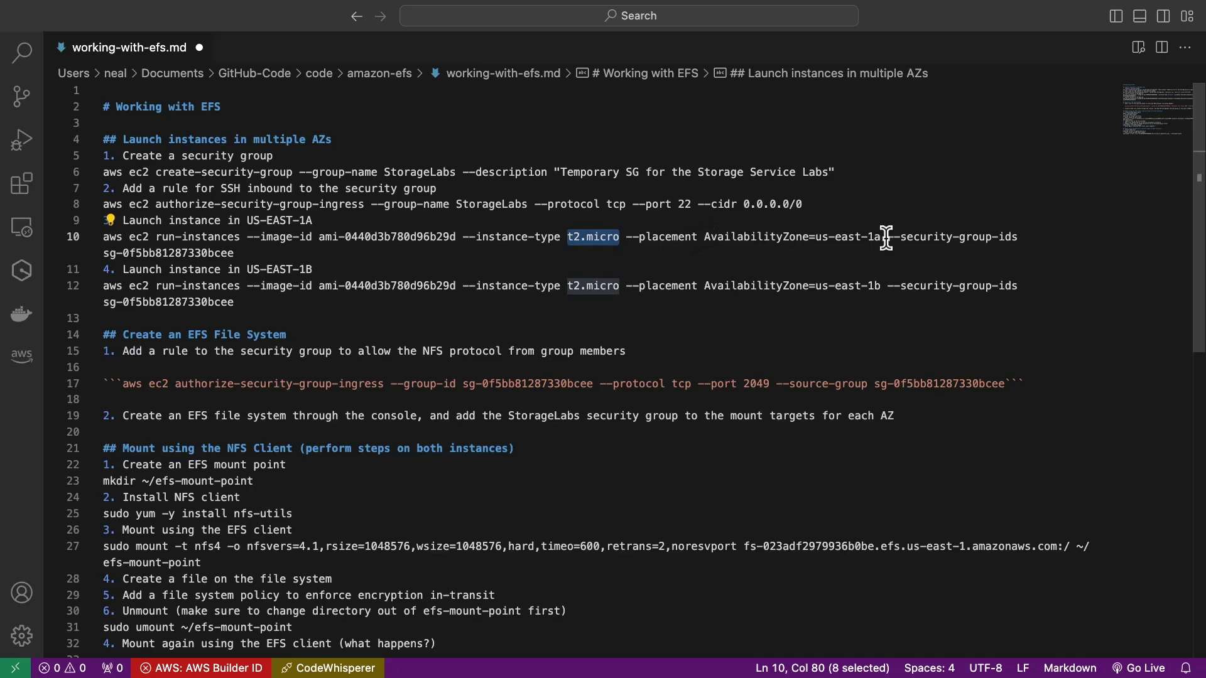
drag(882, 237, 818, 237)
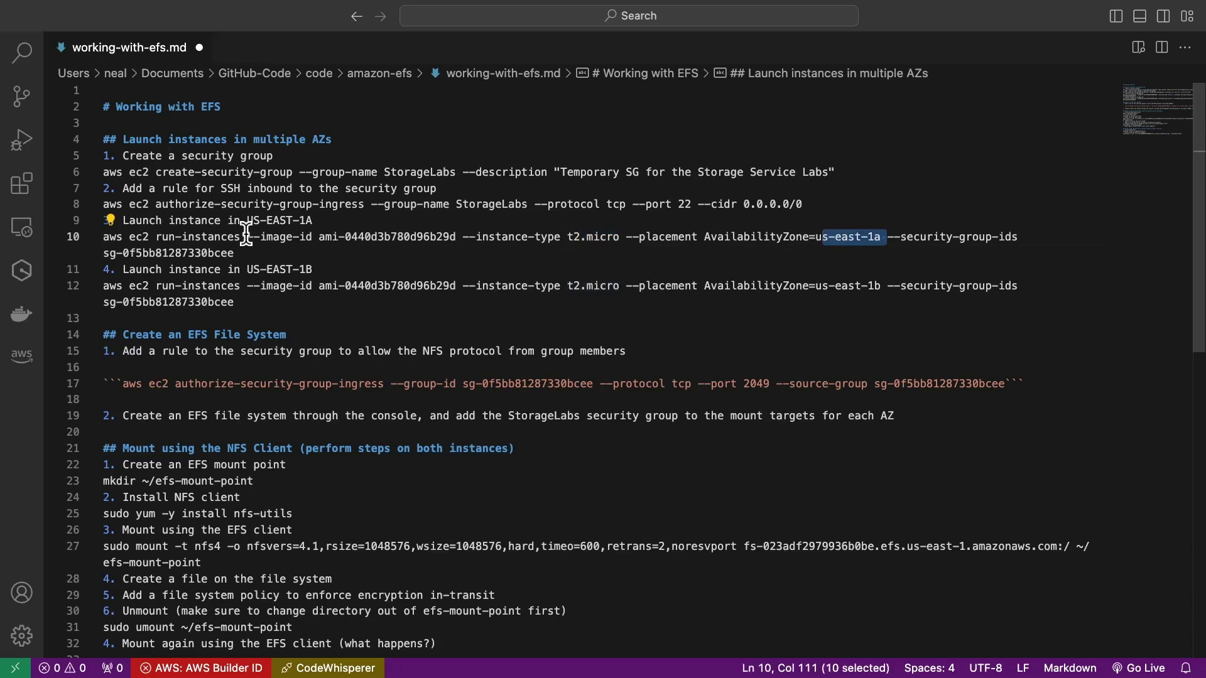
drag(236, 252, 59, 239)
key(super+c)
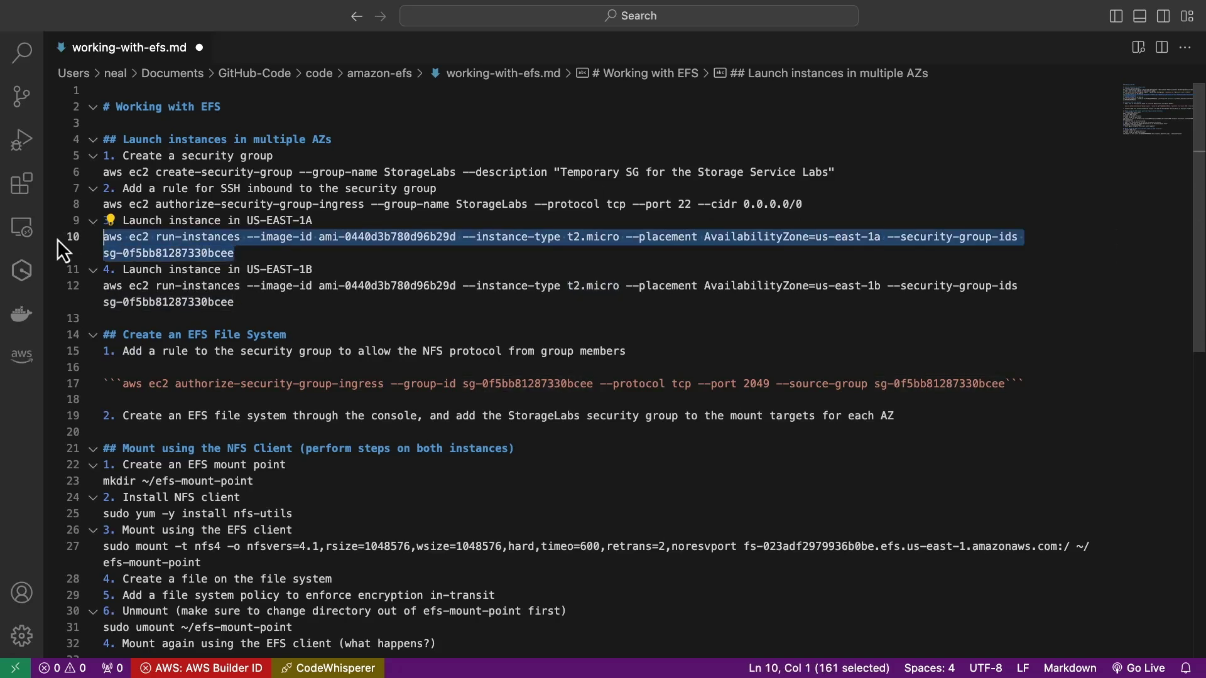
Launch the first t2.micro instance in us-east-1a from CloudShell.
key(super+Tab)
key(super+v)
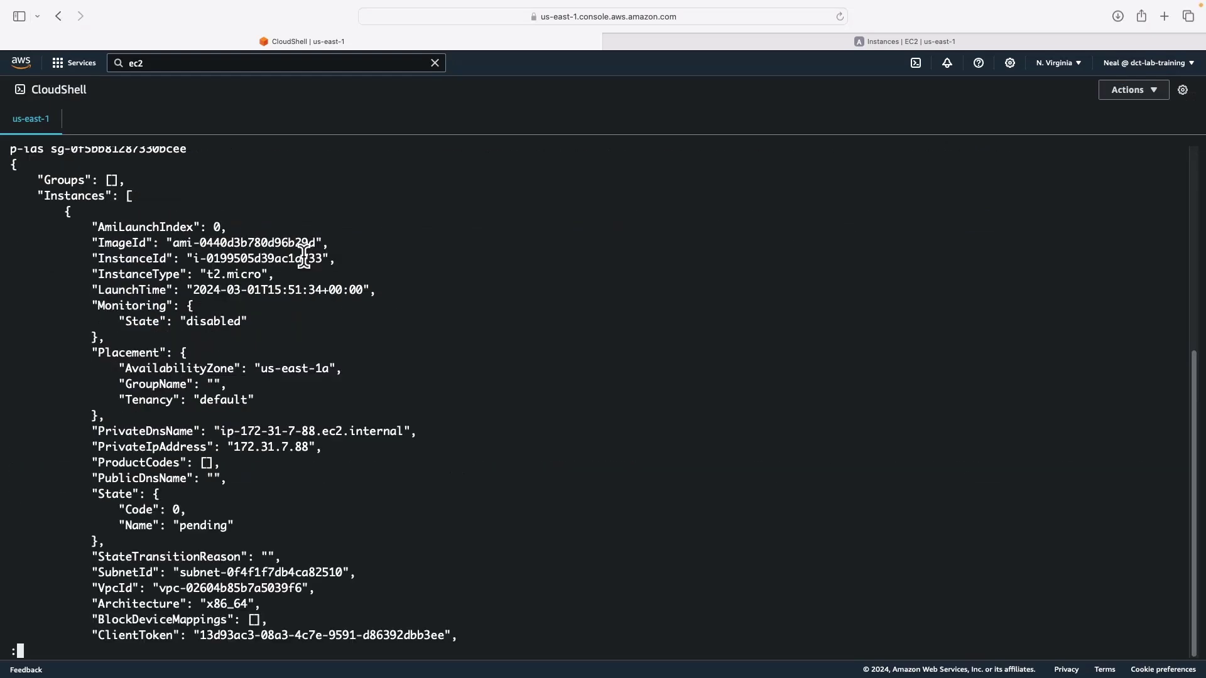
scroll(304, 257, down, 10)
scroll(304, 257, down, 10)
key(q)
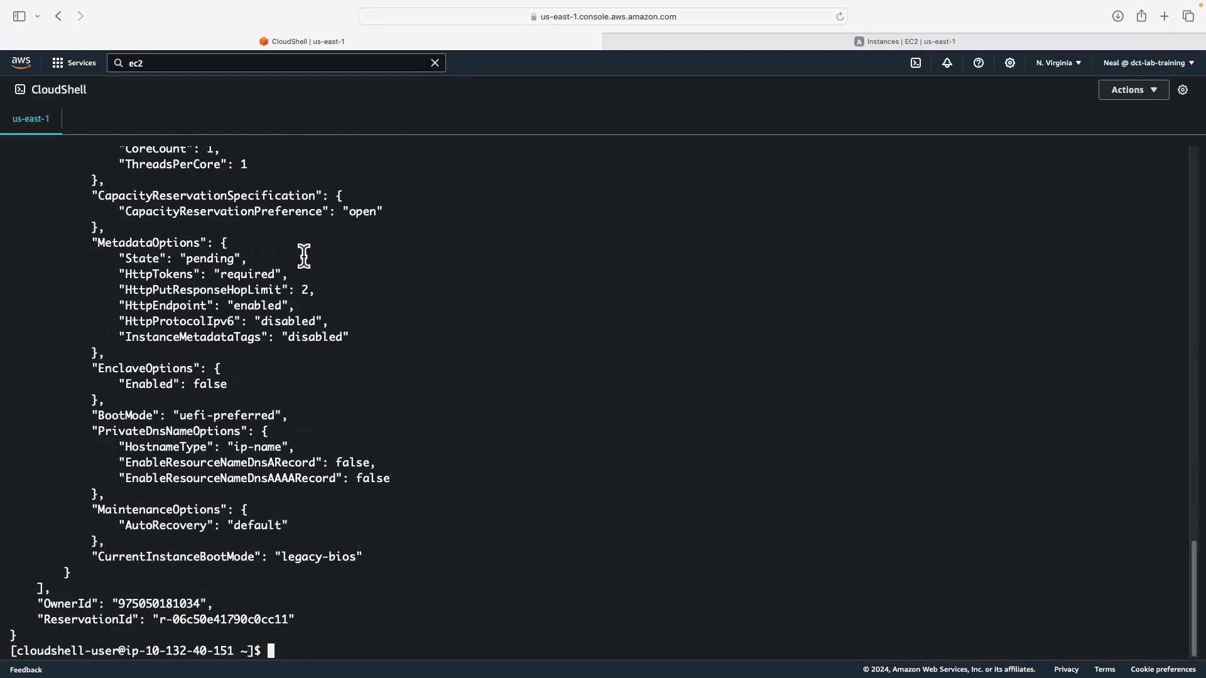
Clear the terminal and run the us-east-1b run-instances command, paging through its output.
key(super+Tab)
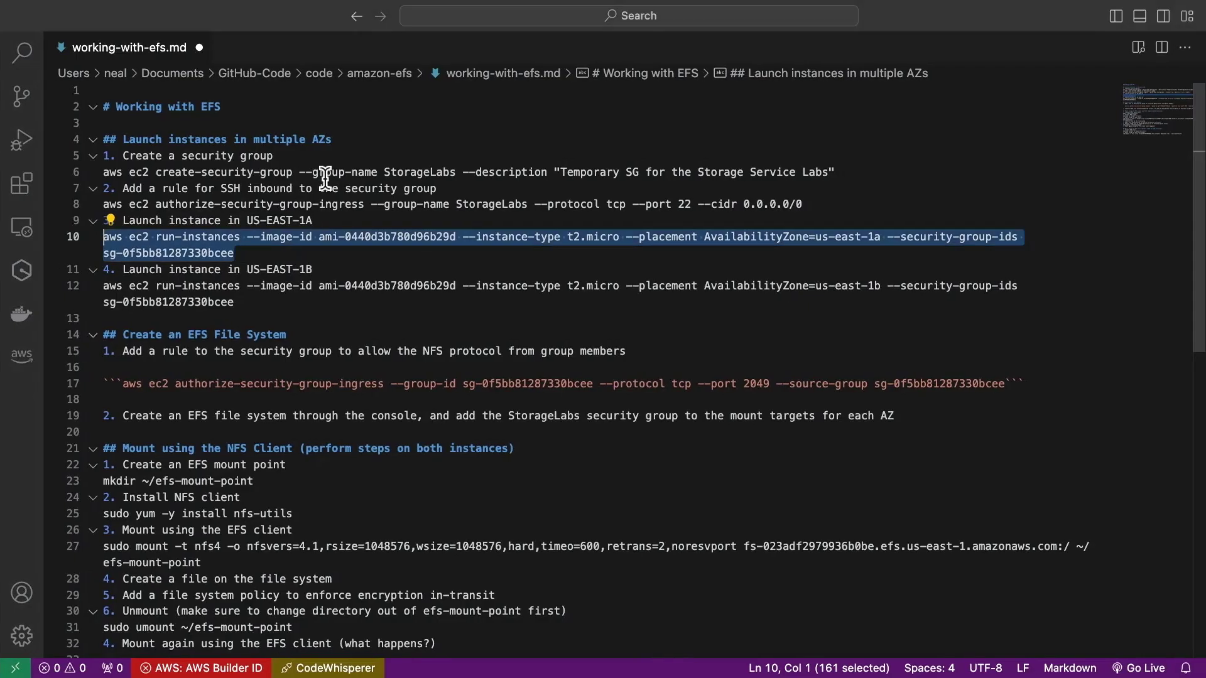
mouse_move(254, 304)
mouse_down()
mouse_move(76, 275)
mouse_move(80, 295)
mouse_up()
key(super+c)
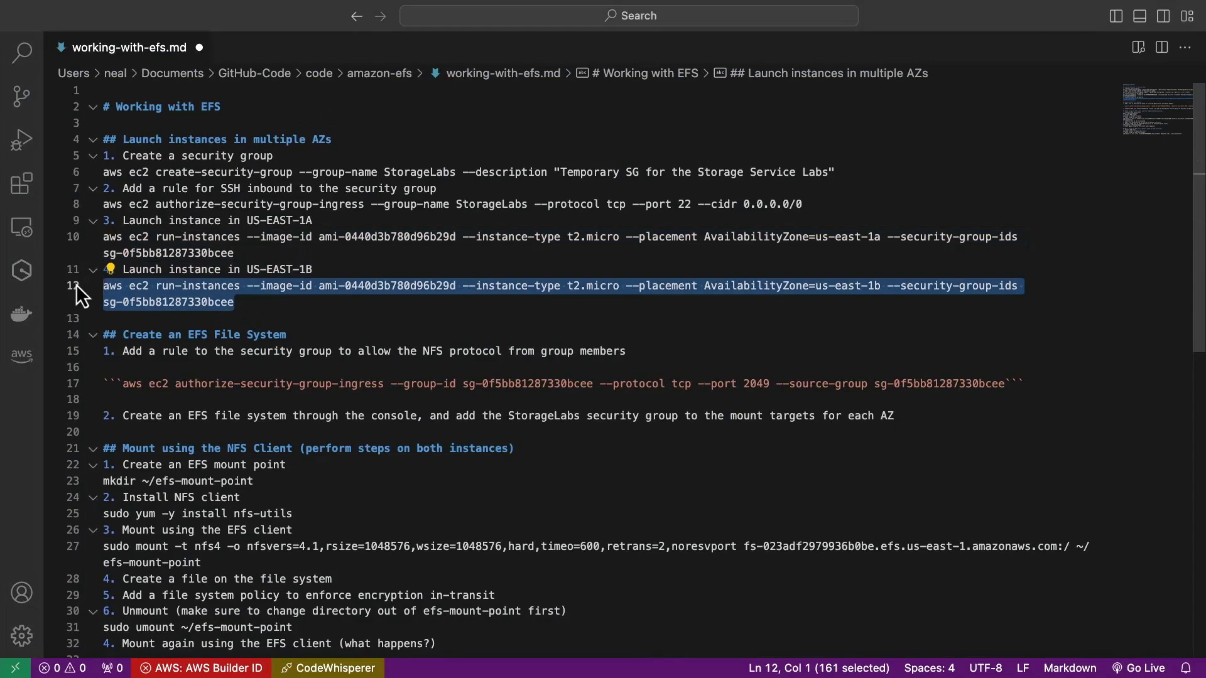
key(super+Tab)
text(c)
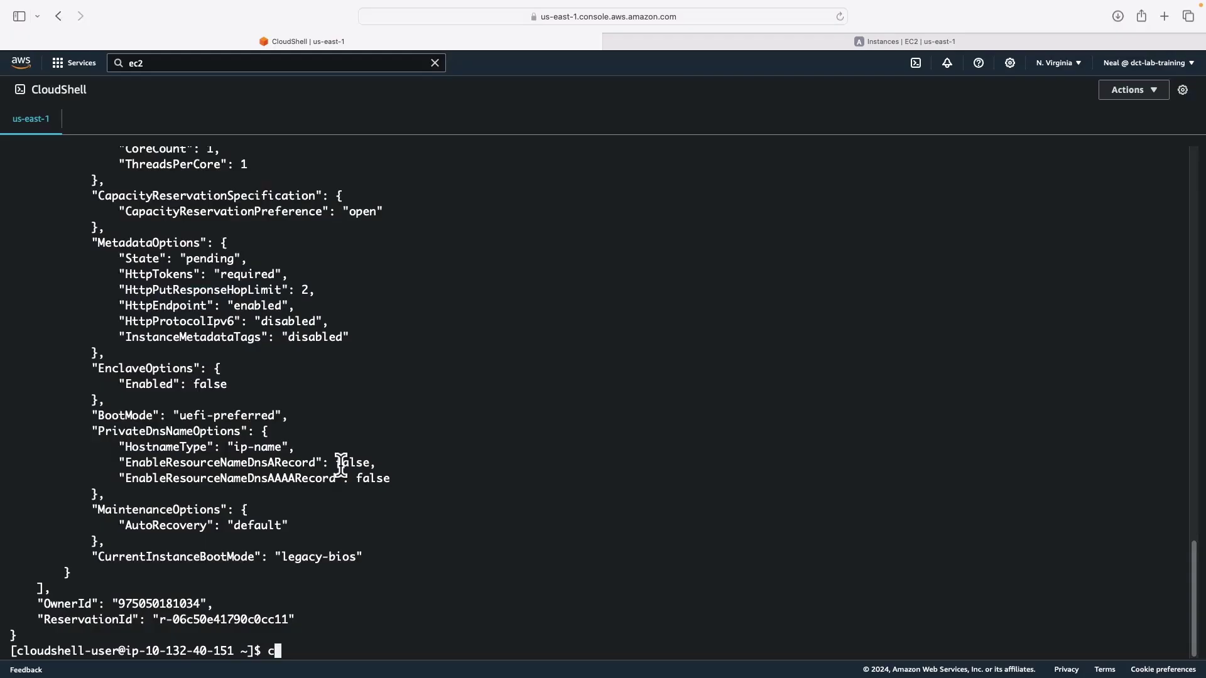
text(lera)
key(Return)
key(Return)
key(Return)
key(ctrl+l)
key(Return)
key(Return)
key(super+v)
key(Return)
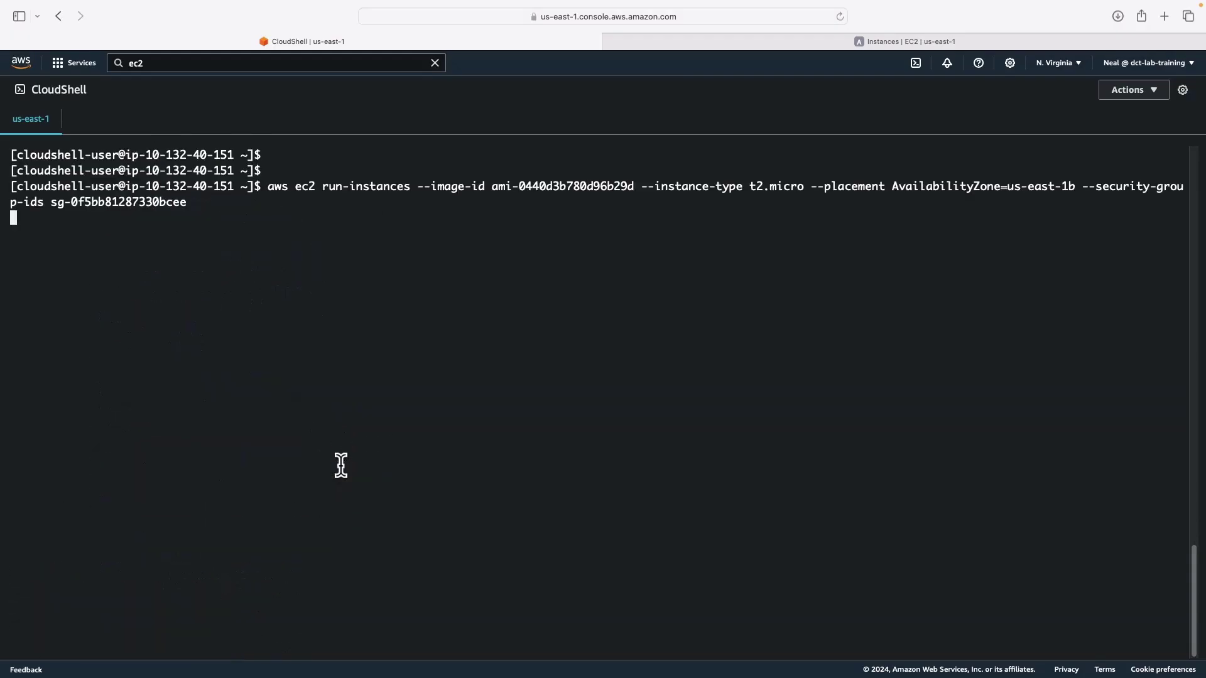
key(space)
key(space)
key(space)
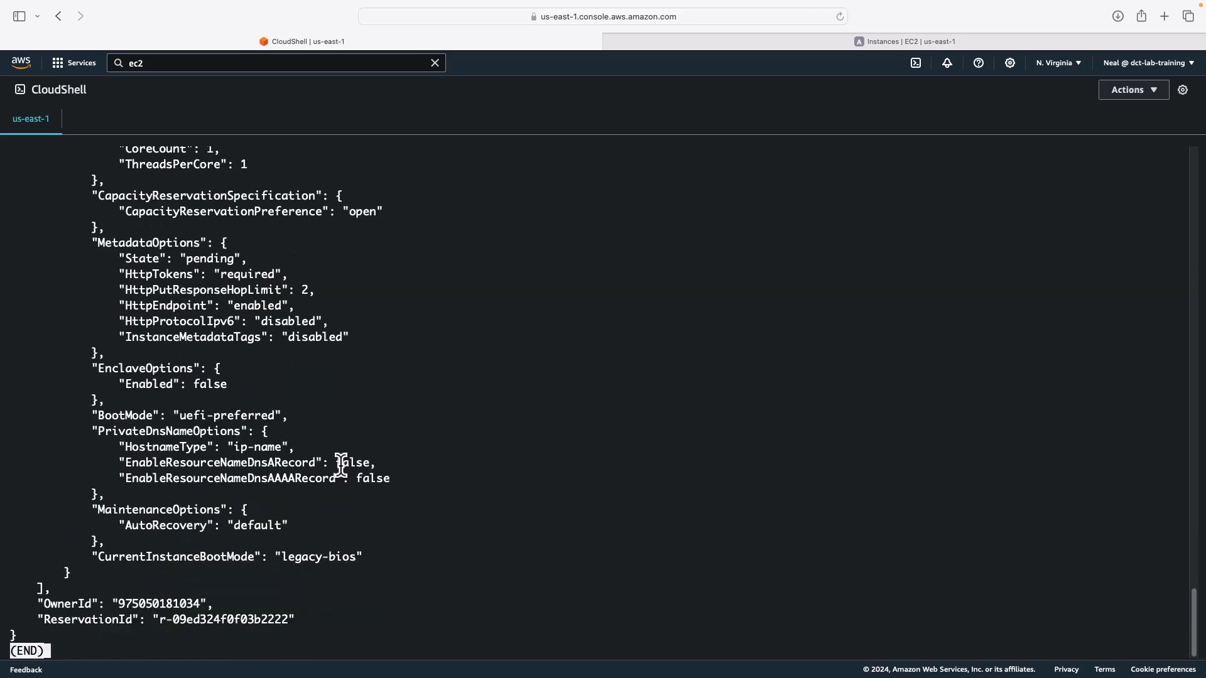
key(q)
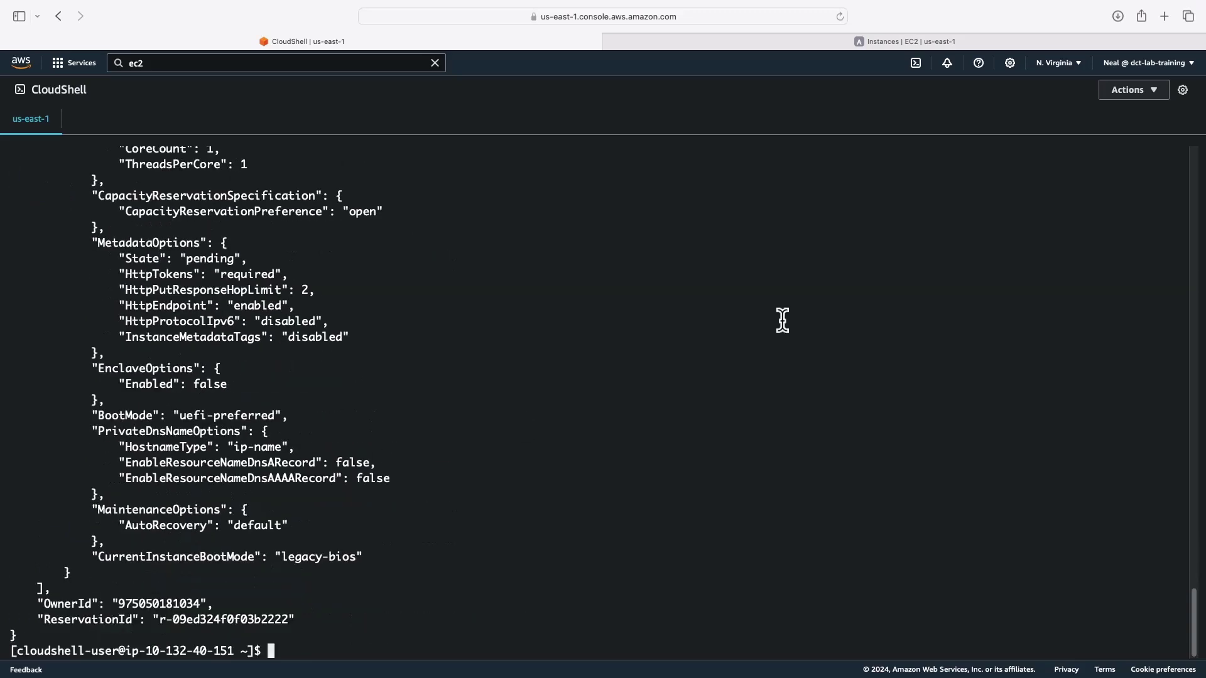
Filter instances to Running and refresh until the us-east-1a and us-east-1b instances both appear.
click(793, 38)
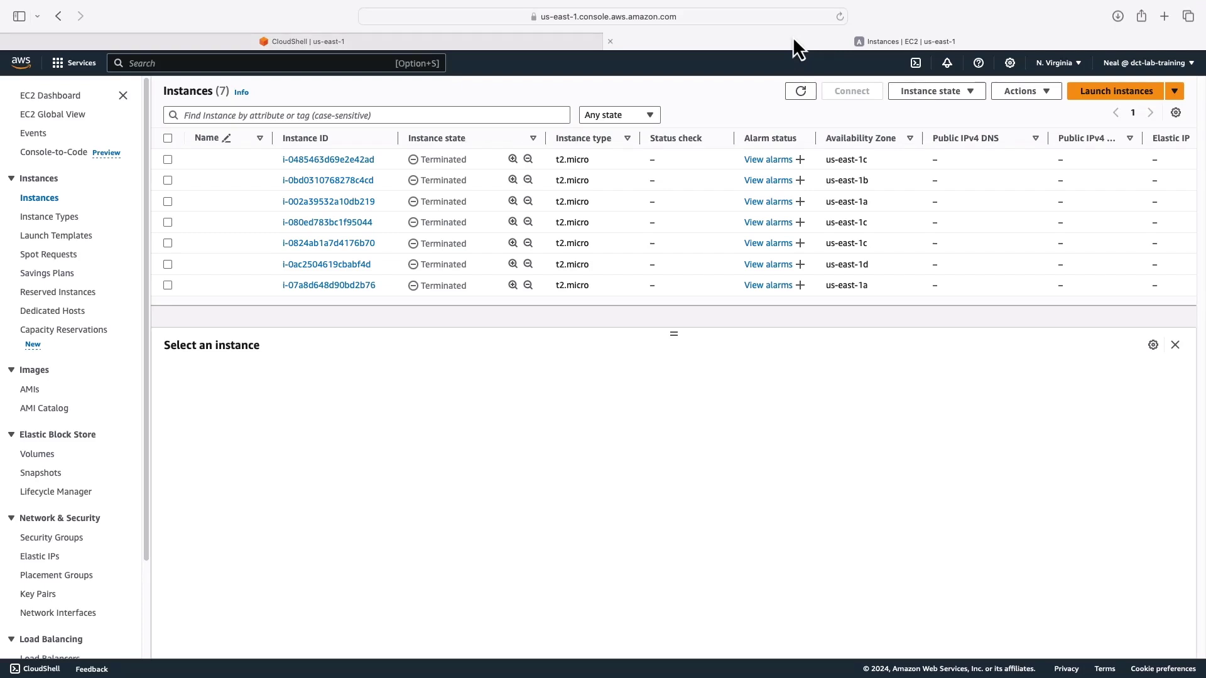
click(806, 92)
click(612, 116)
click(601, 154)
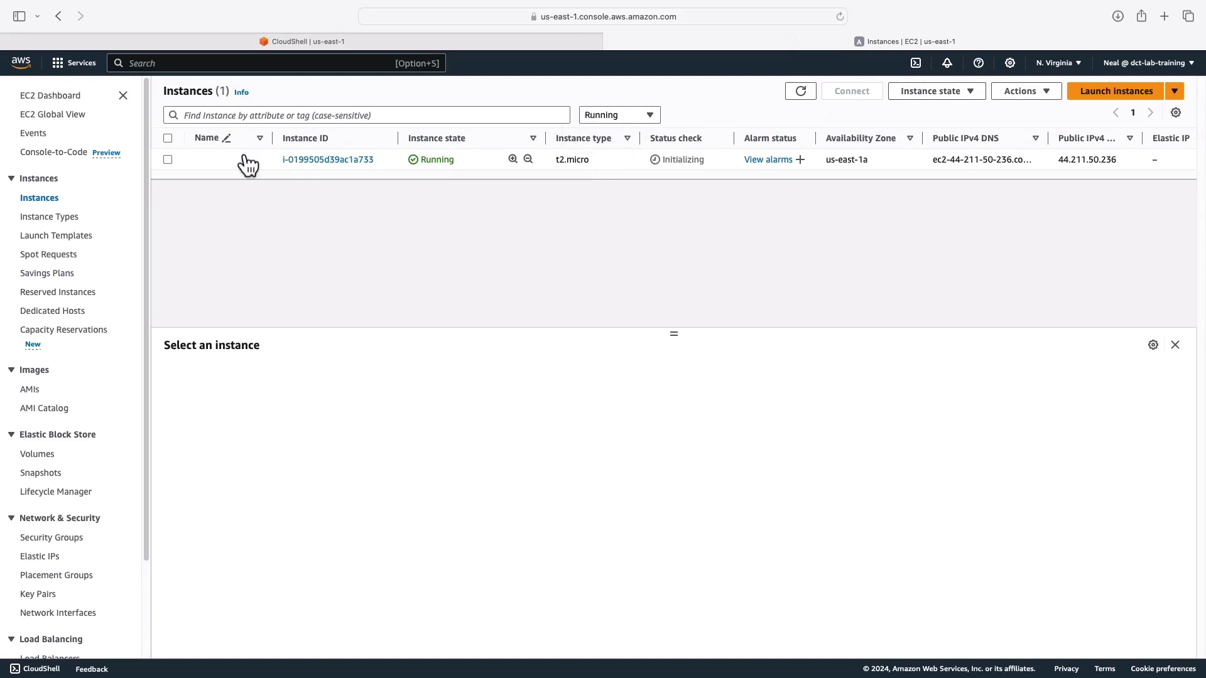
click(168, 160)
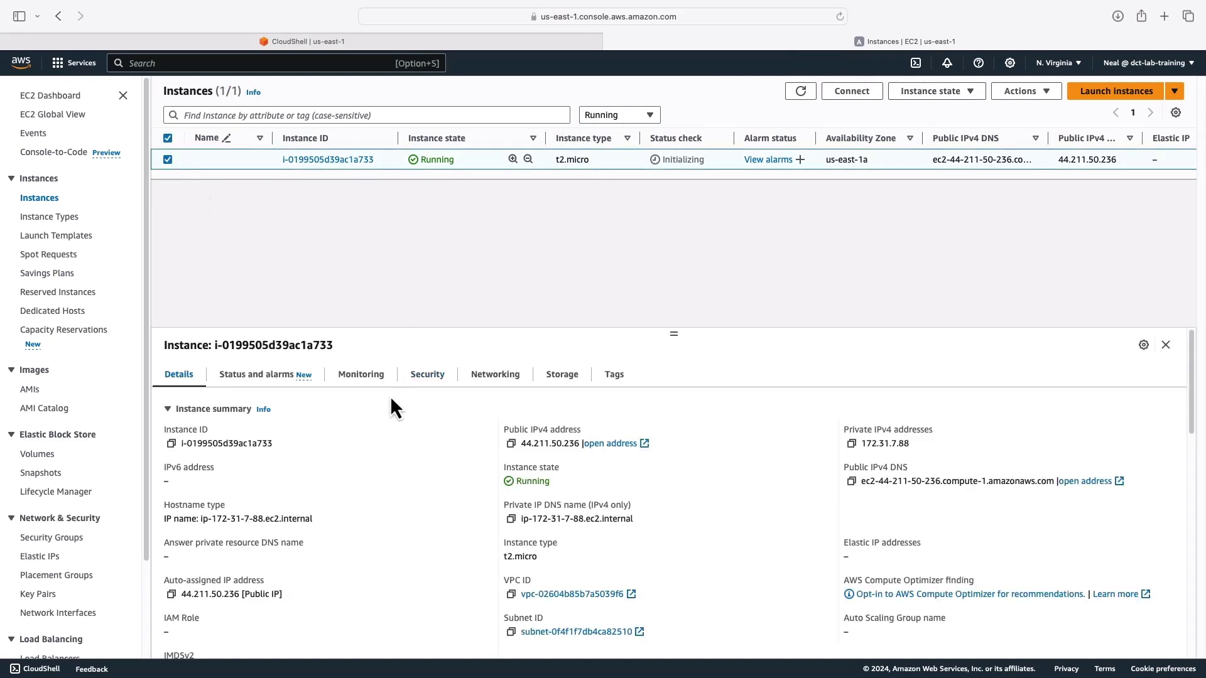
click(505, 382)
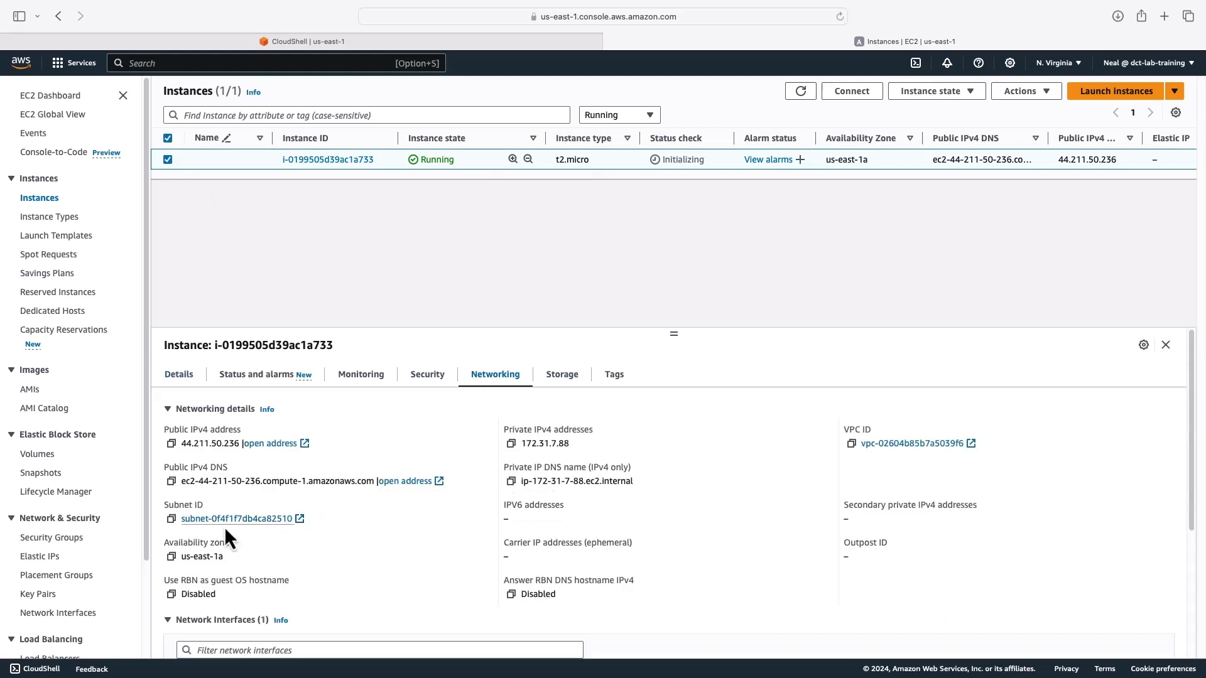
click(801, 91)
click(802, 93)
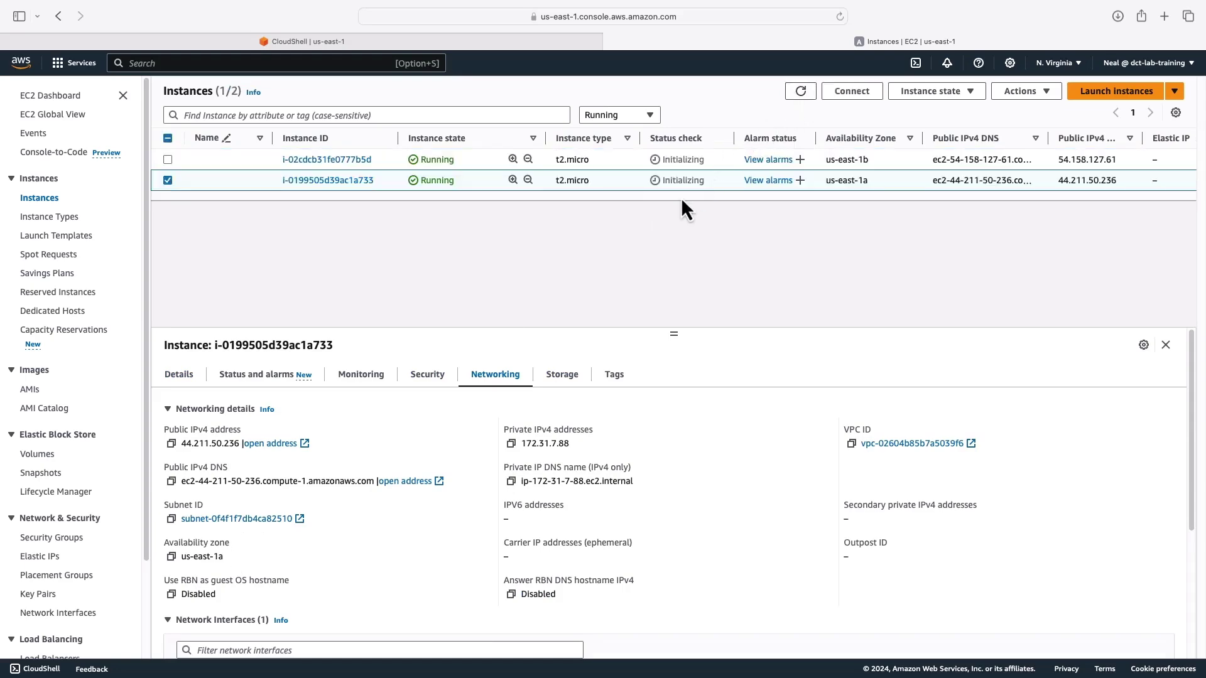
key(ctrl+Right)
drag(424, 351, 502, 351)
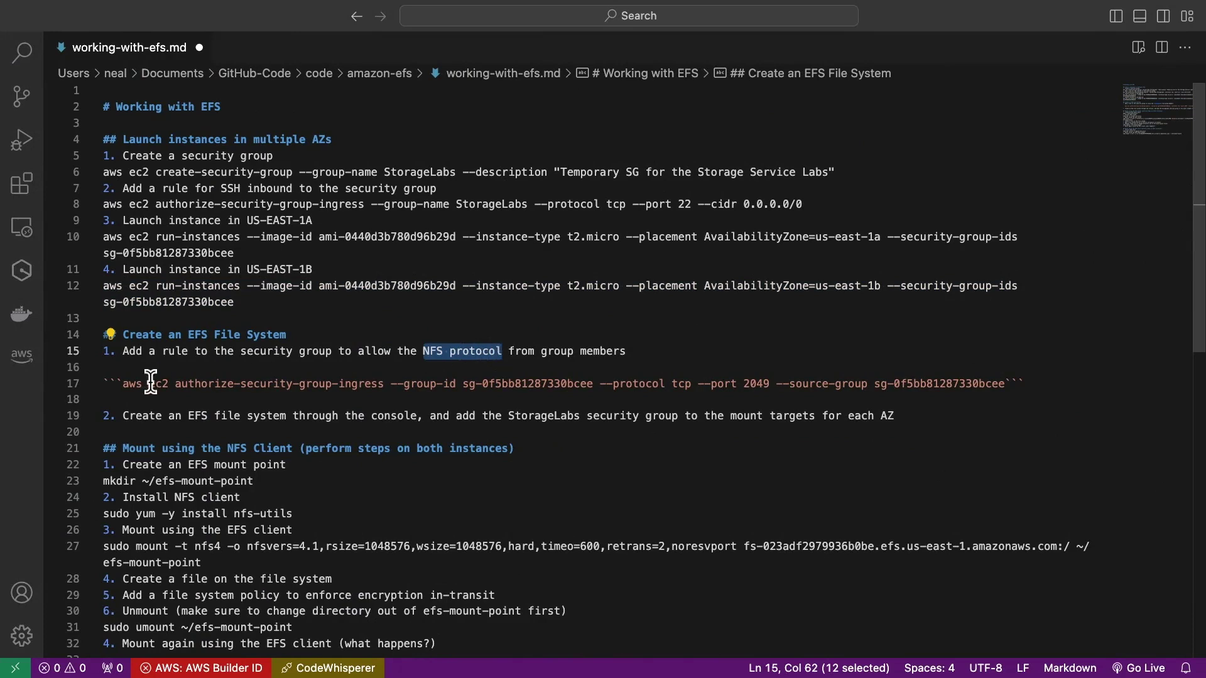
Copy the line 17 ingress command allowing NFS port 2049 from StorageLabs itself.
mouse_move(123, 383)
mouse_down()
mouse_move(975, 395)
mouse_move(1004, 383)
mouse_up()
key(super+c)
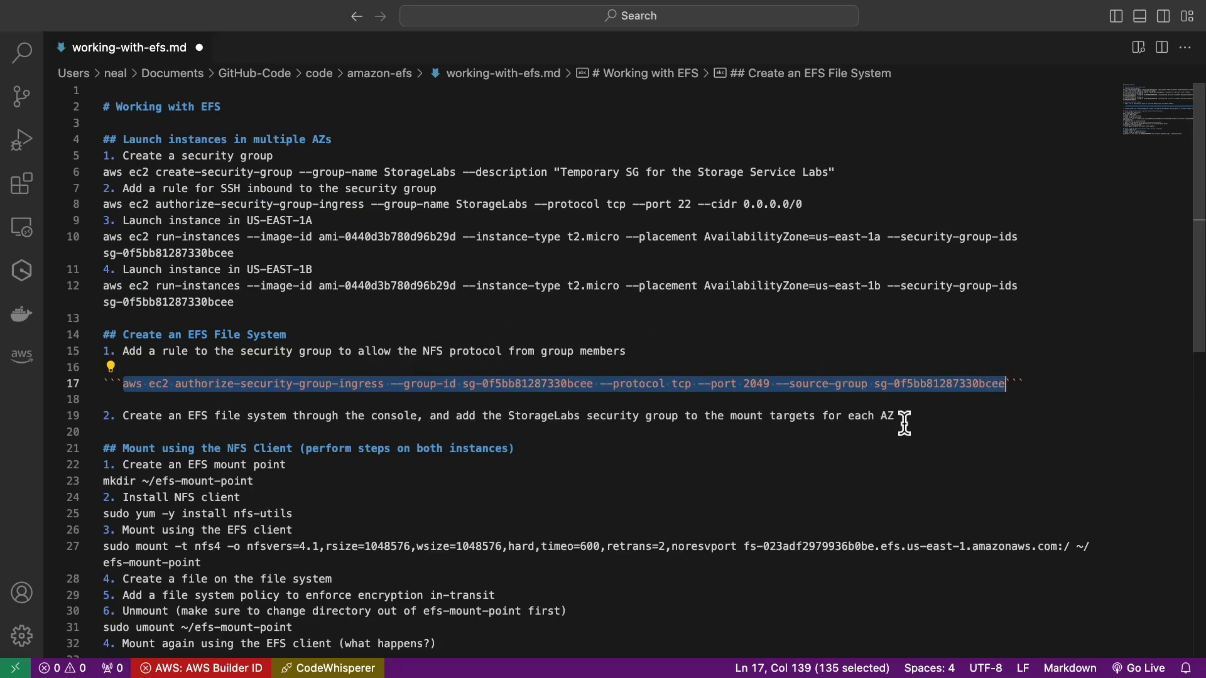
key(Escape)
Run the NFS port 2049 ingress command in CloudShell.
key(super+shift+Left)
key(ctrl+Left)
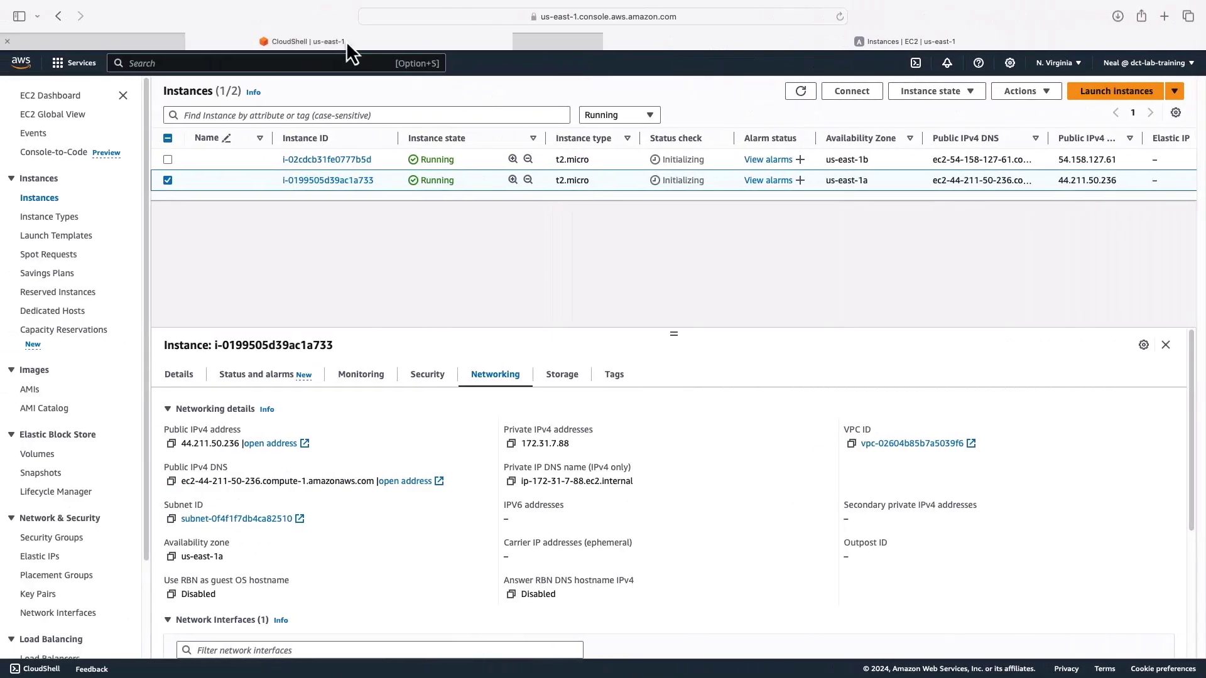
click(348, 44)
key(super+v)
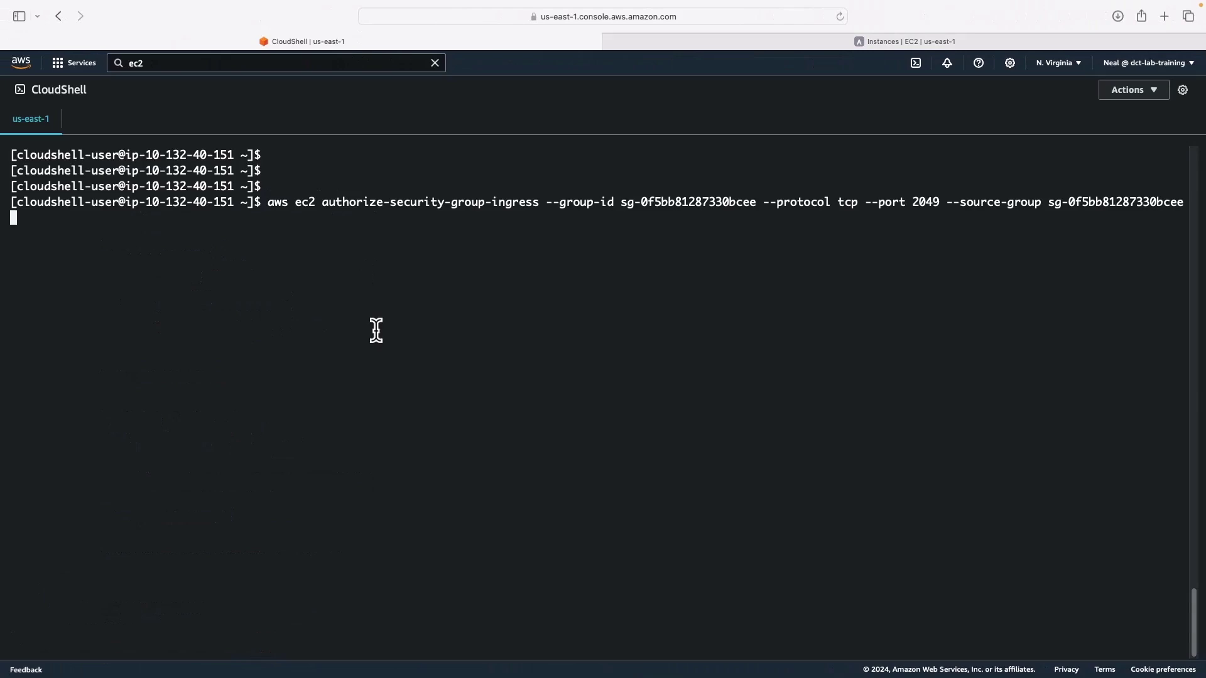
Confirm StorageLabs' inbound rules list NFS 2049 sourced from the group itself.
click(683, 46)
click(74, 543)
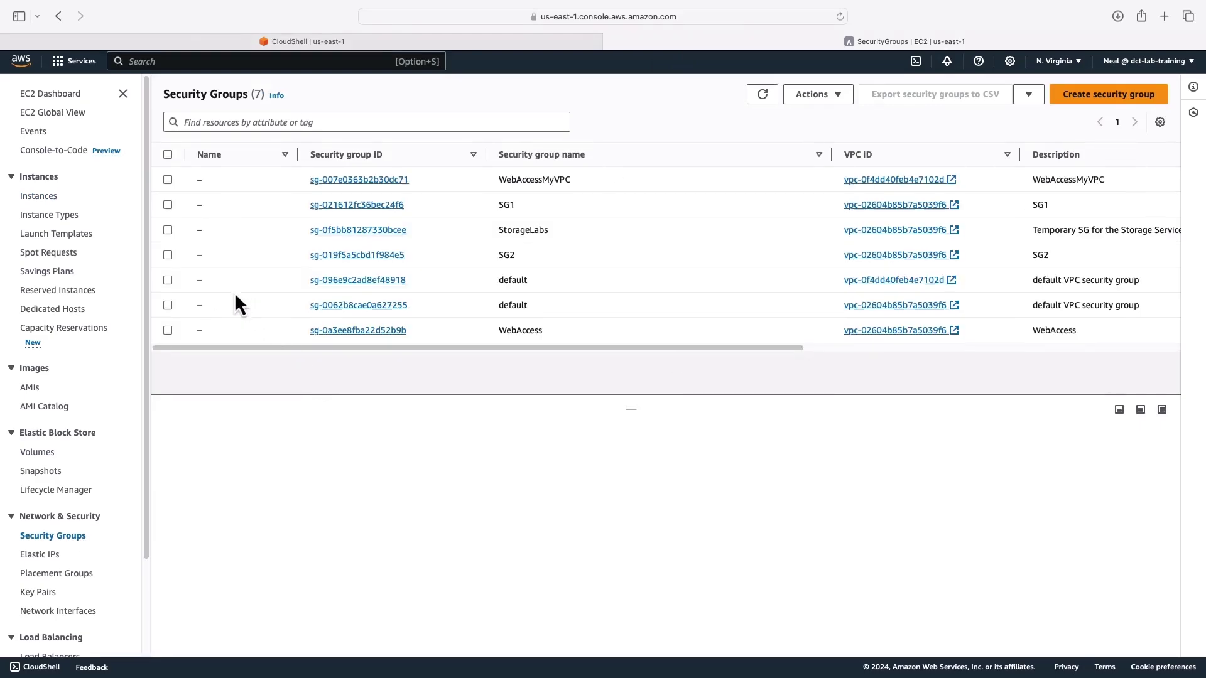
click(330, 232)
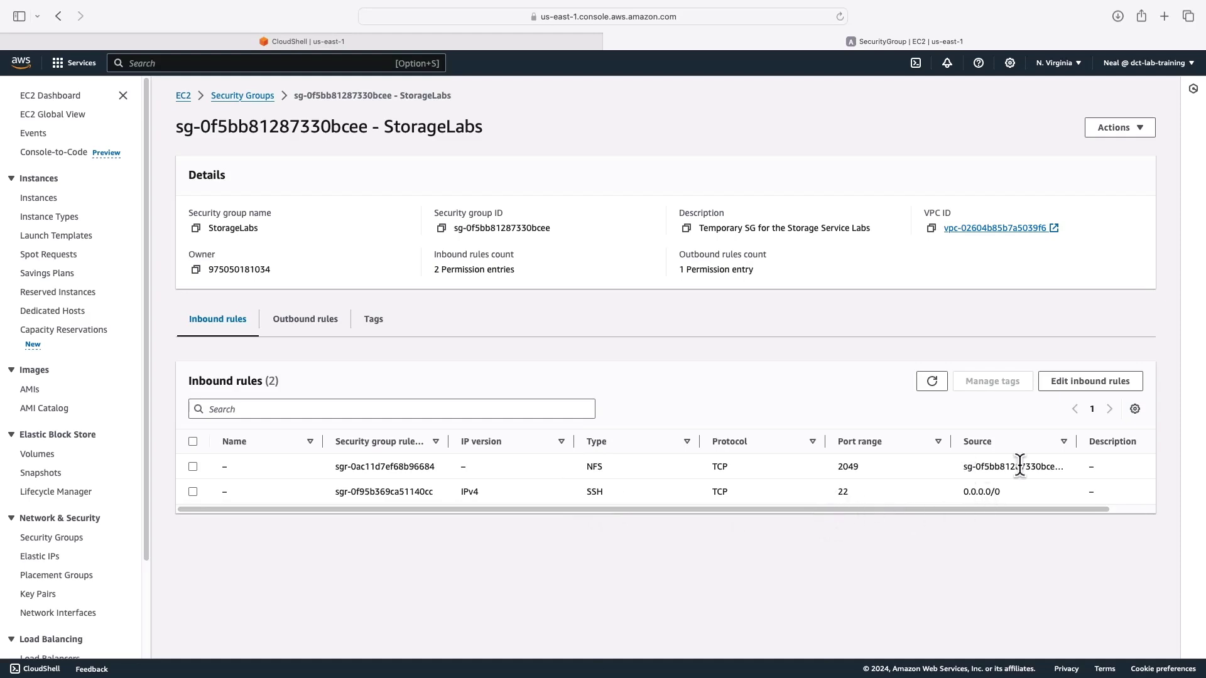
drag(1076, 441, 1143, 441)
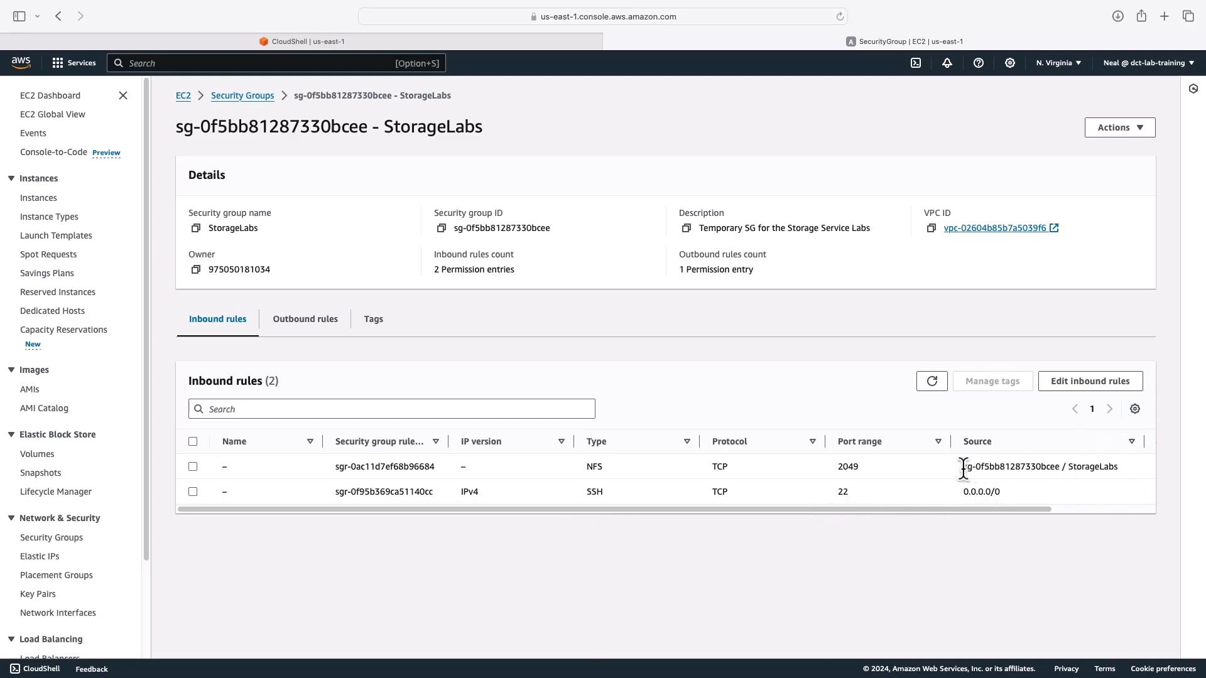
drag(963, 469, 1128, 476)
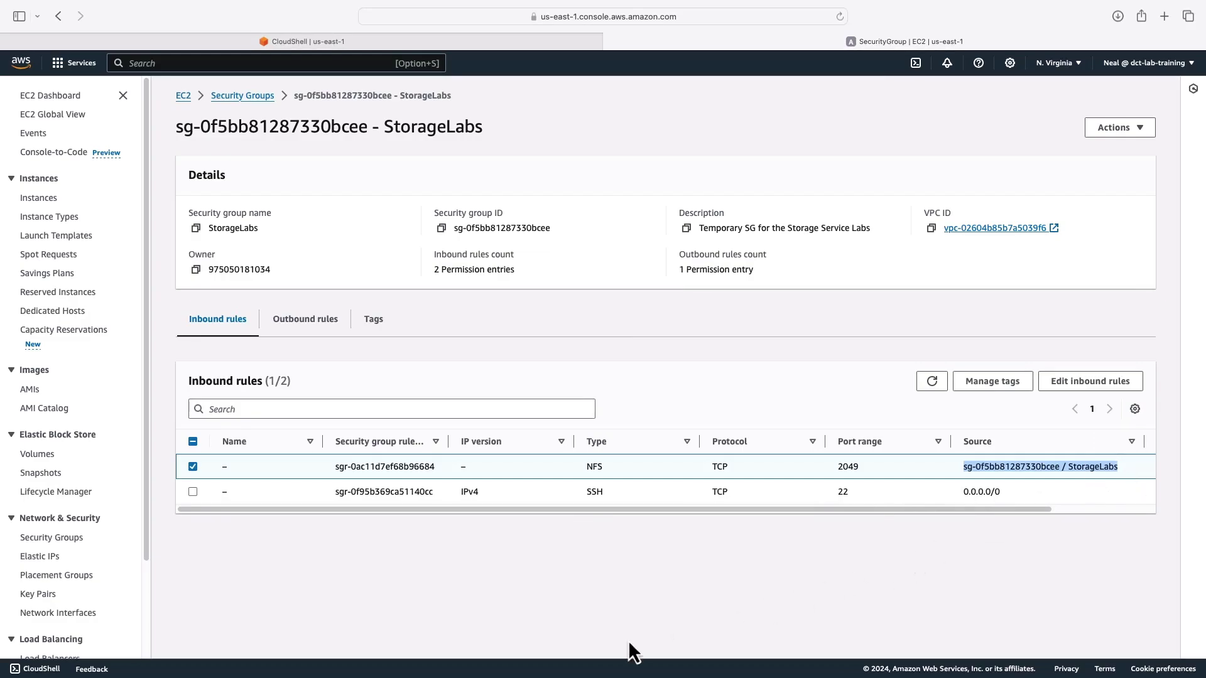
Review the EFS step's StorageLabs security group and per-AZ mount targets, then search for efs.
key(ctrl+Right)
scroll(289, 461, down, 3)
drag(188, 317, 357, 317)
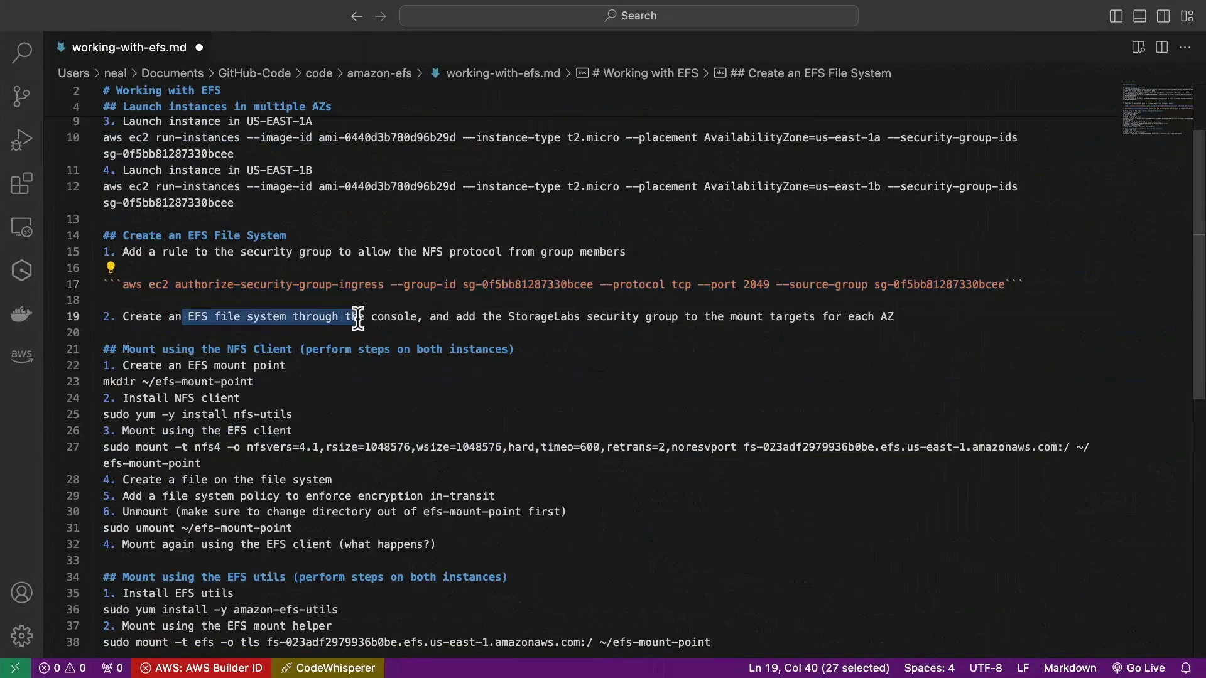
drag(508, 316, 666, 318)
drag(929, 321, 731, 324)
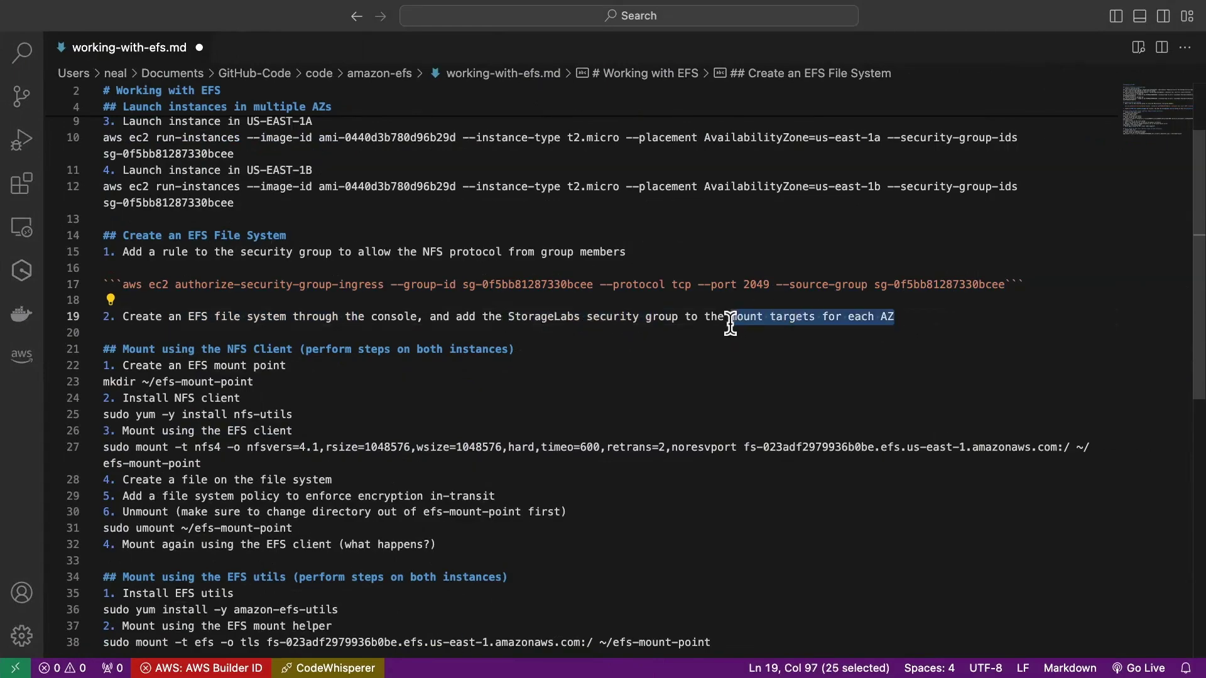
key(ctrl+Left)
click(324, 62)
text(efs)
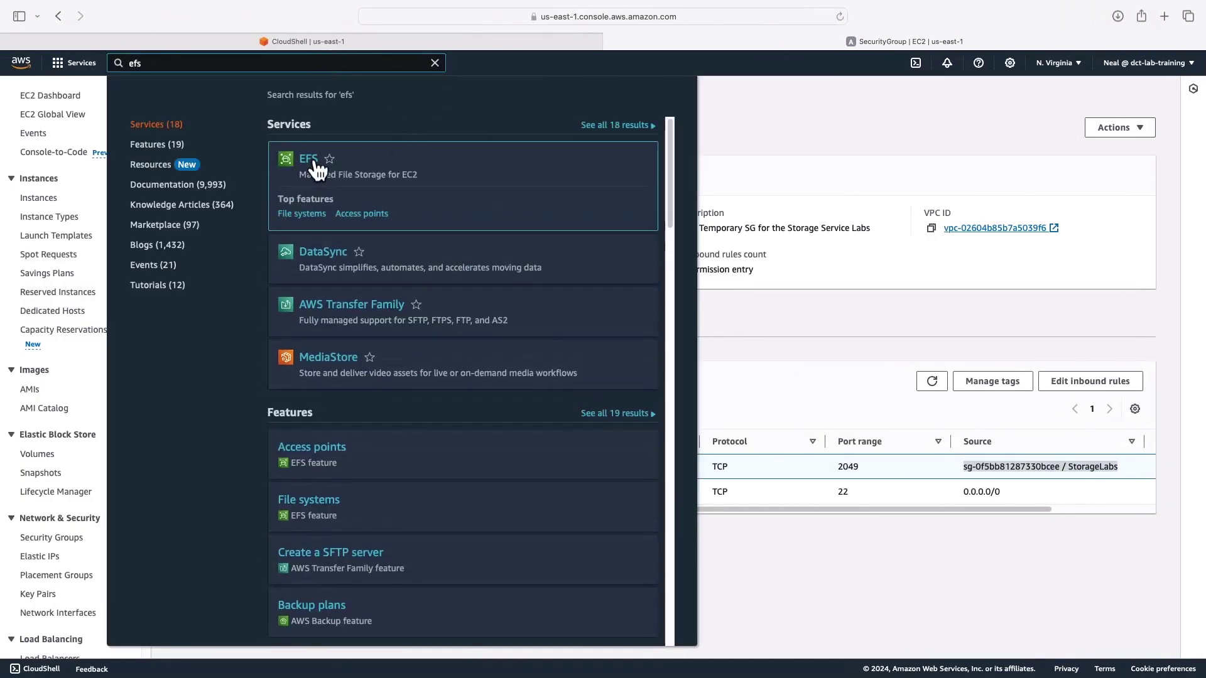
Open EFS in a new tab and start a file system named MyEFS with customized settings.
super+click(313, 167)
scroll(678, 109, down, 1)
click(715, 95)
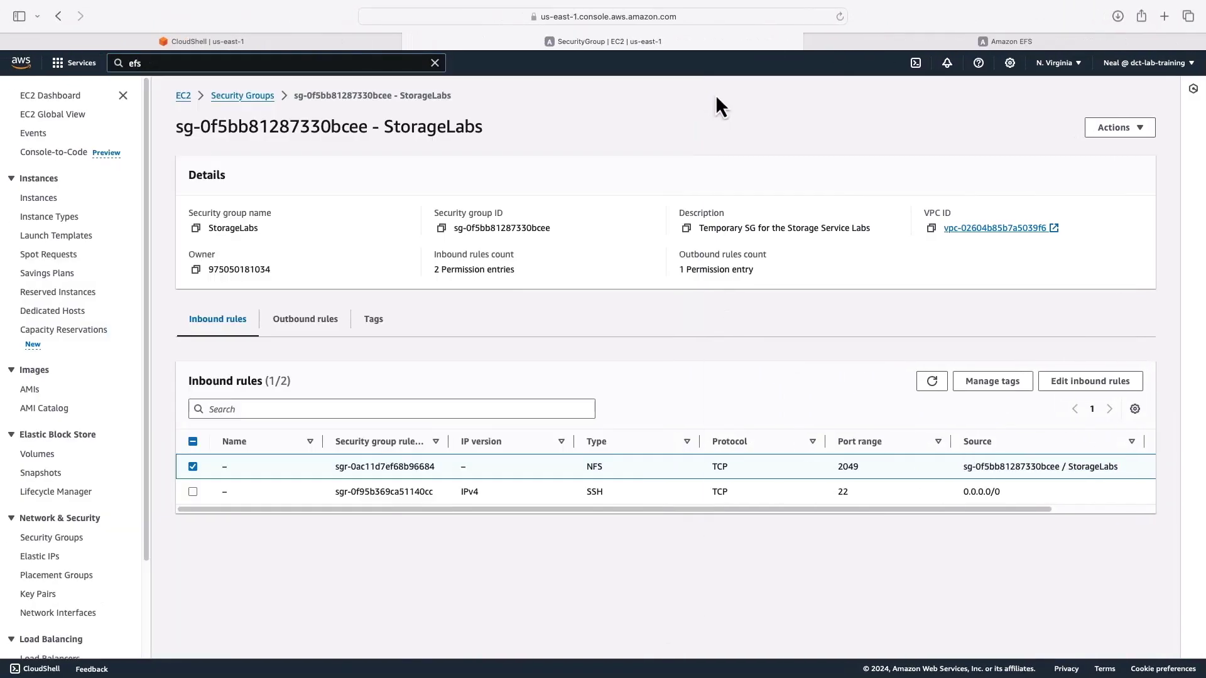
click(885, 46)
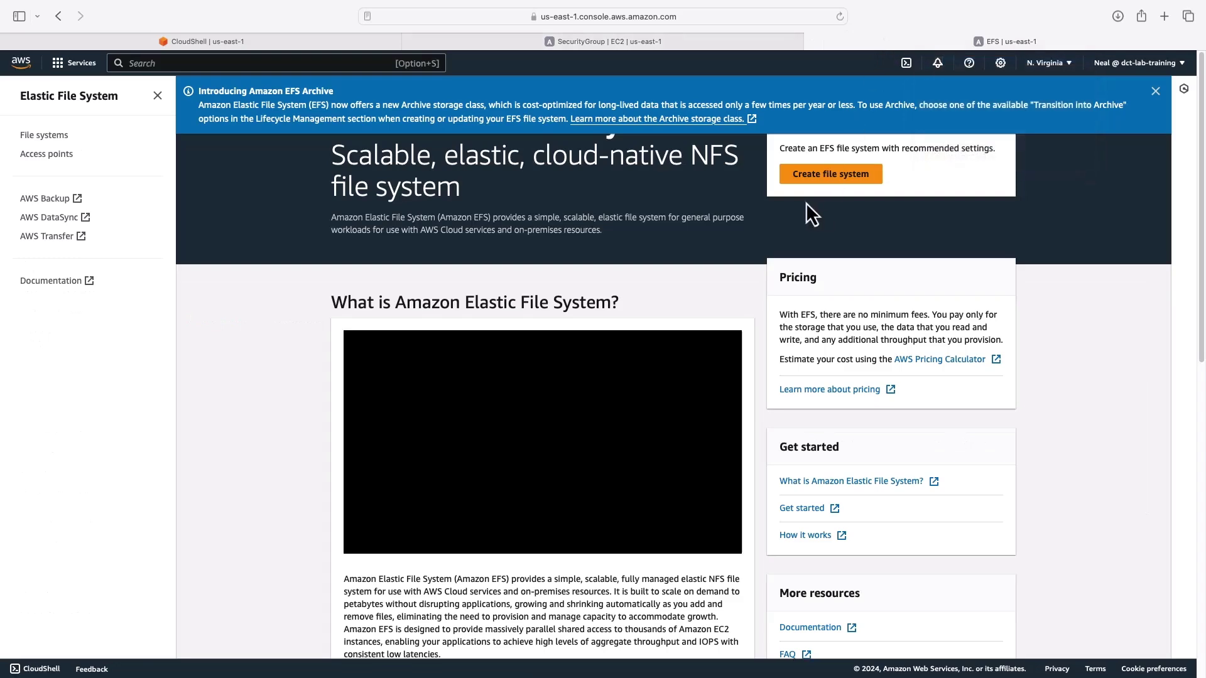
click(1156, 90)
click(846, 184)
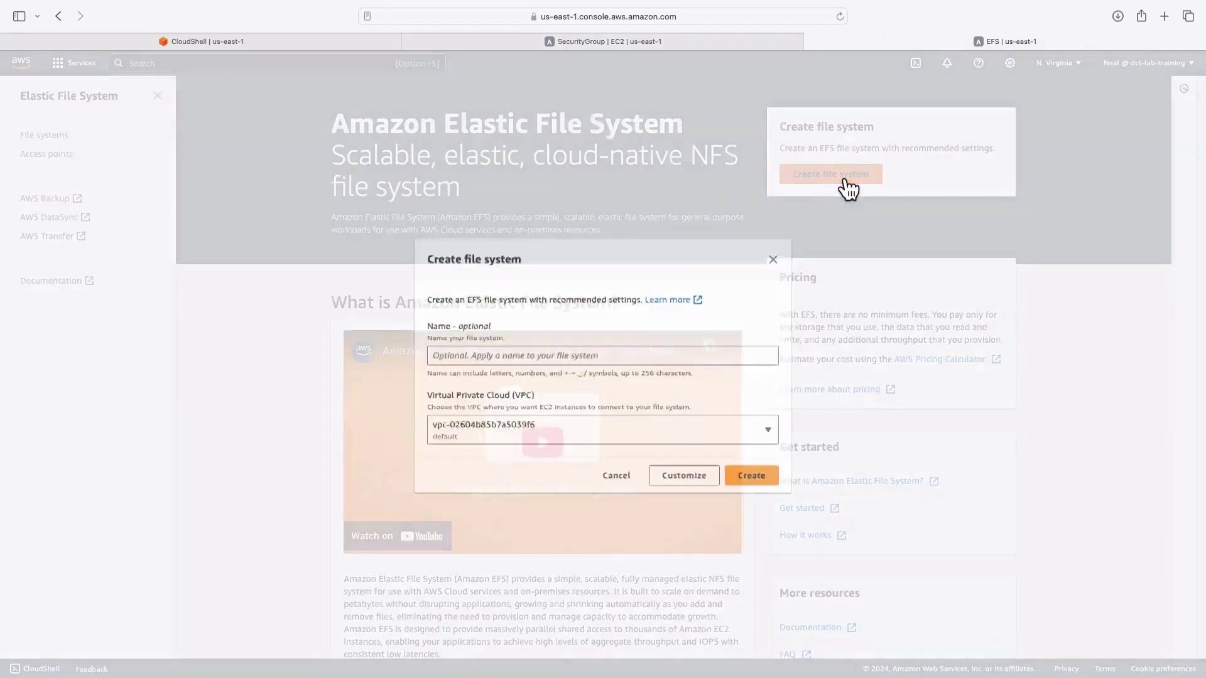
click(563, 353)
text(MyEFS)
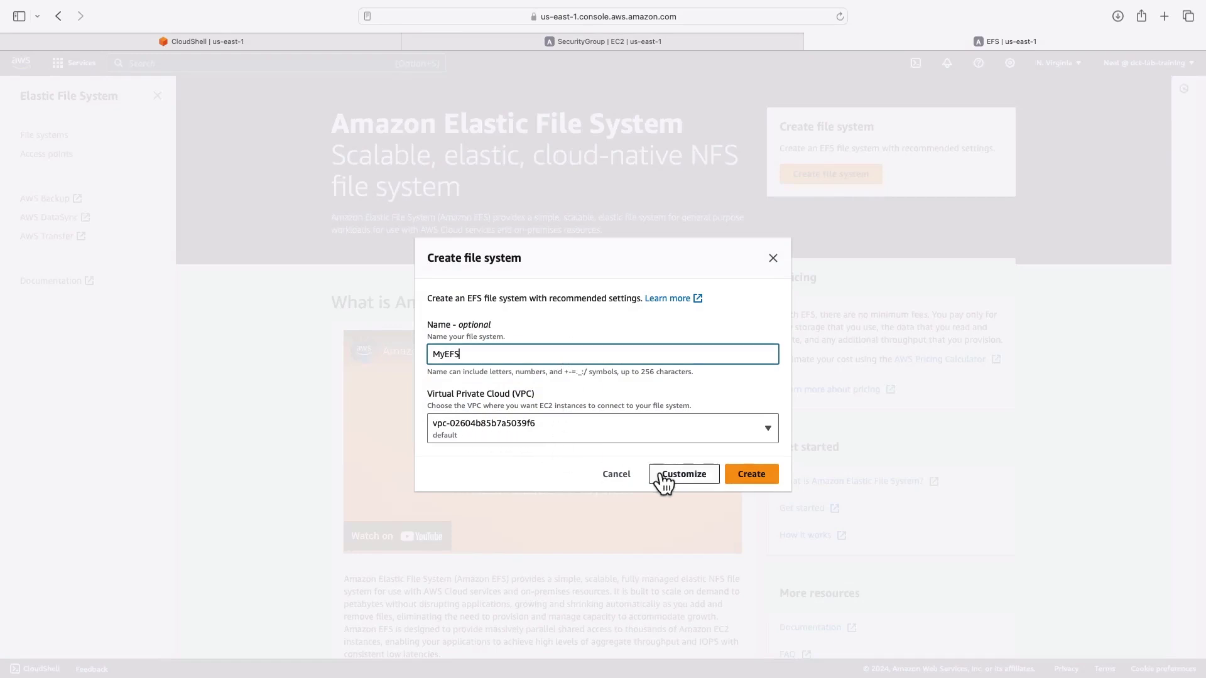
click(663, 479)
scroll(417, 386, down, 3)
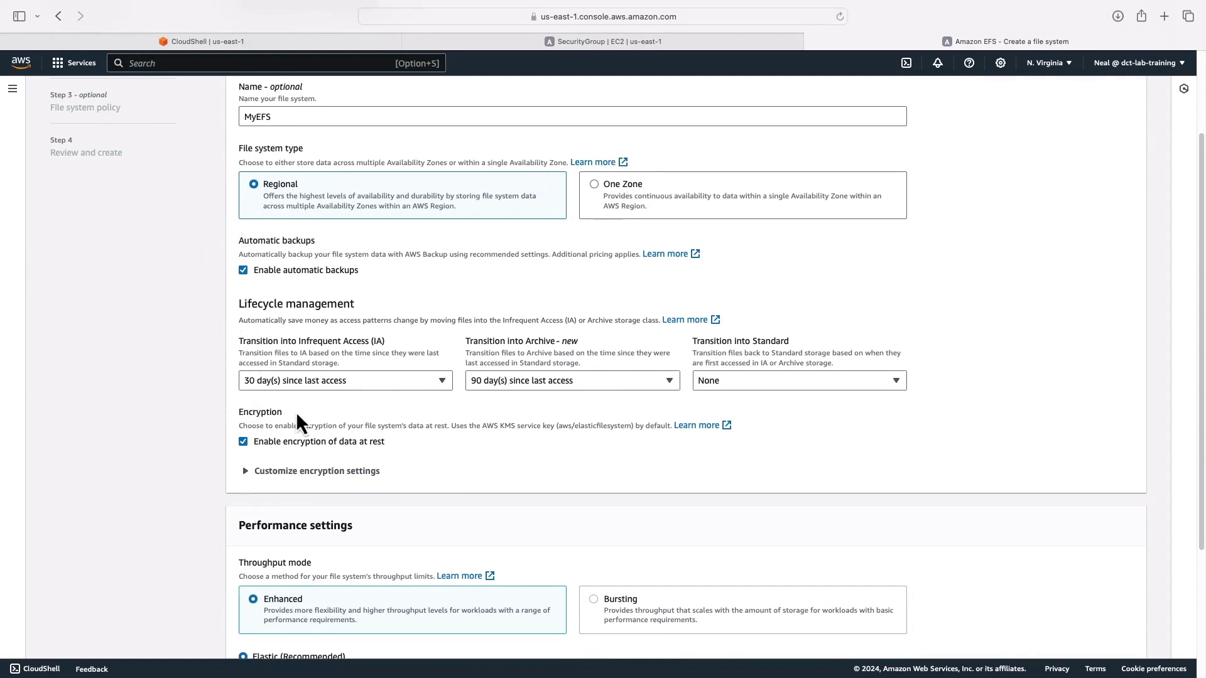
scroll(296, 411, down, 2)
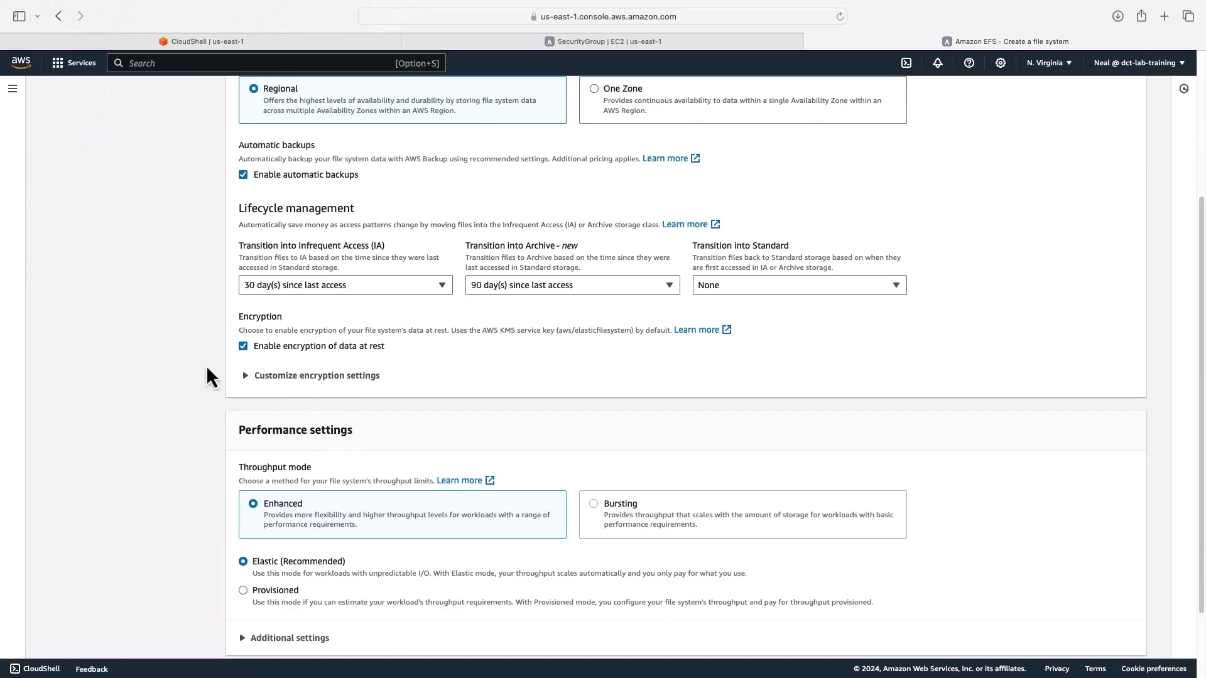
scroll(248, 377, down, 2)
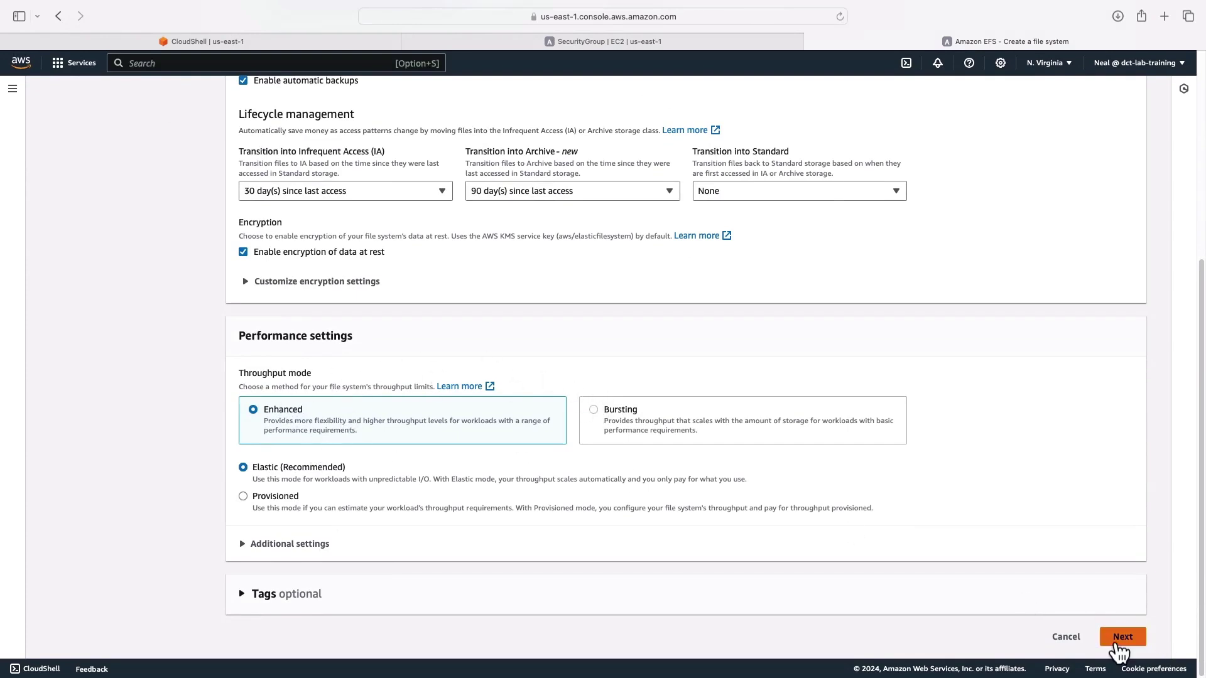
Keep Regional type, automatic backups and encryption at rest, and continue to Network access.
click(1119, 638)
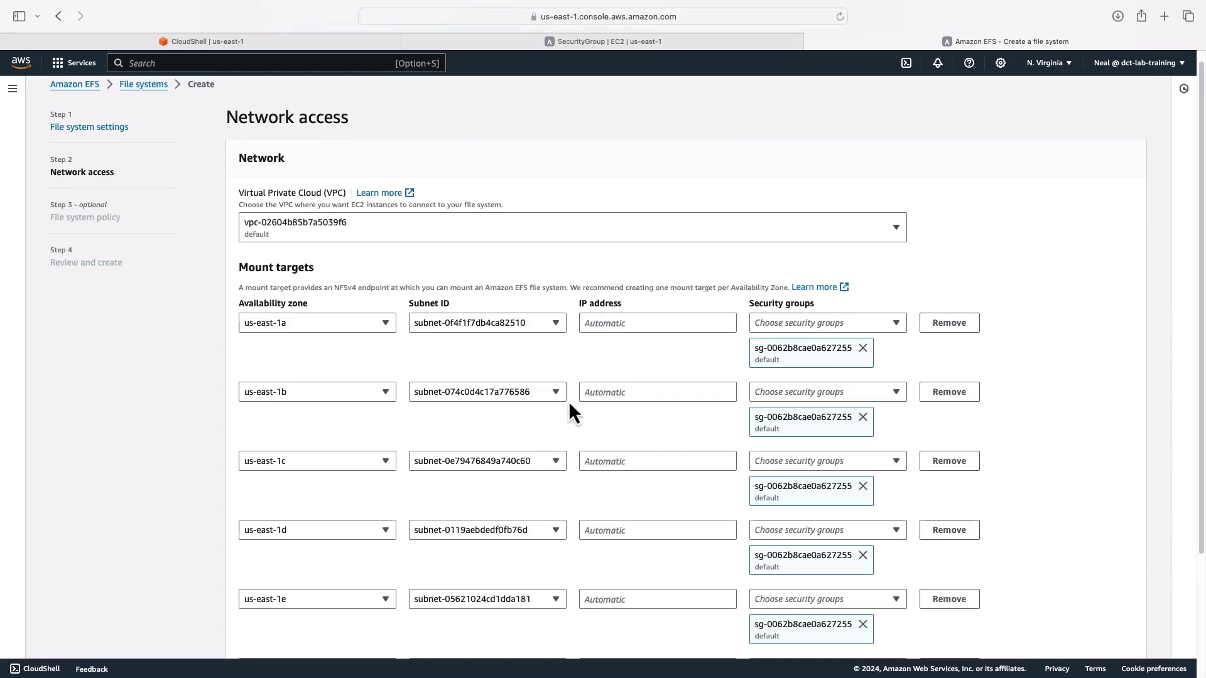
scroll(568, 401, down, 3)
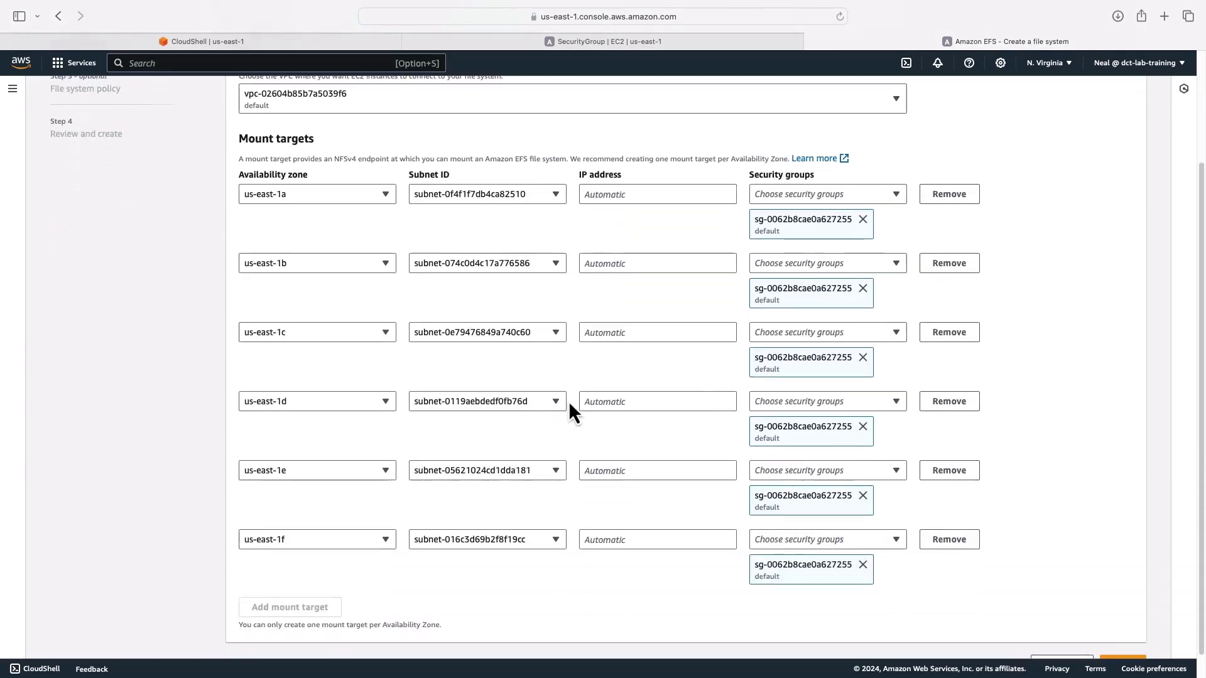
Remove the us-east-1c, 1d, 1e and 1f mount targets.
click(946, 338)
click(945, 388)
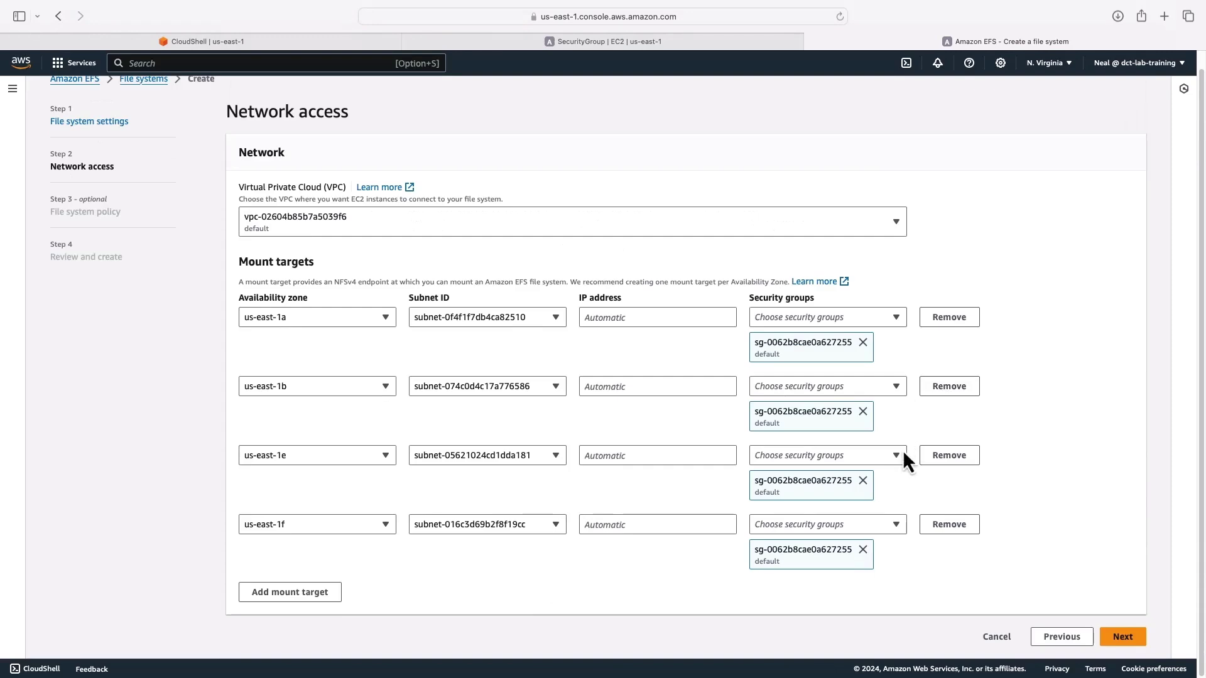
click(948, 456)
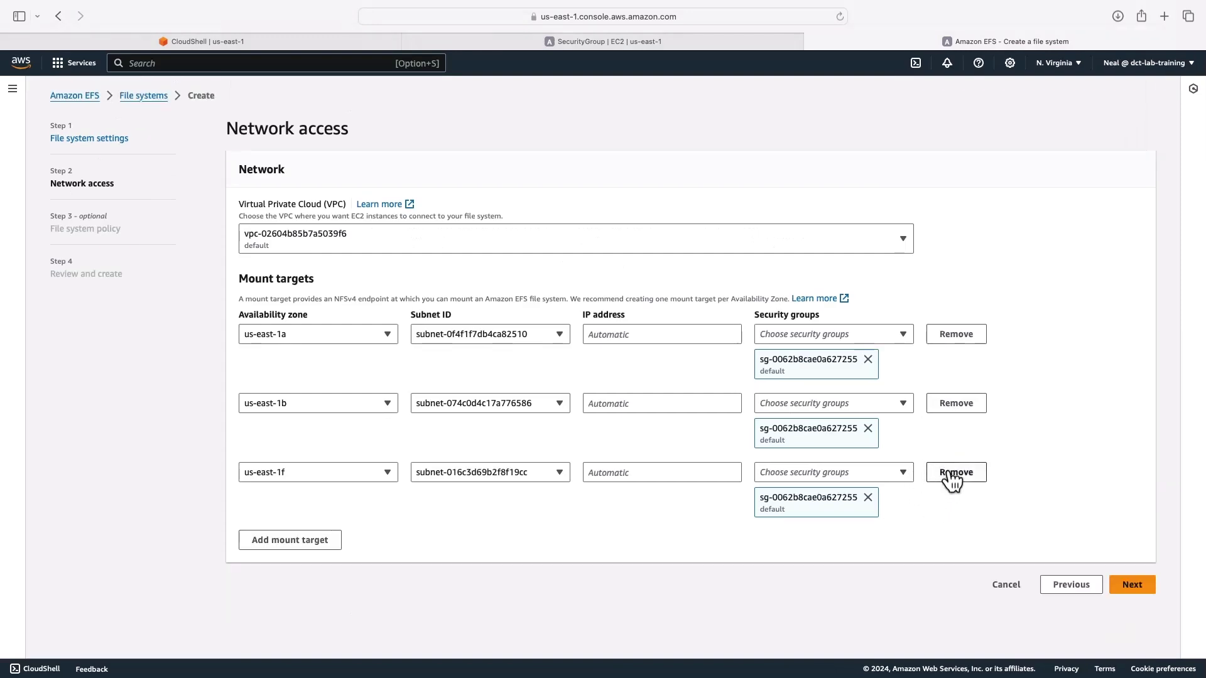
click(953, 477)
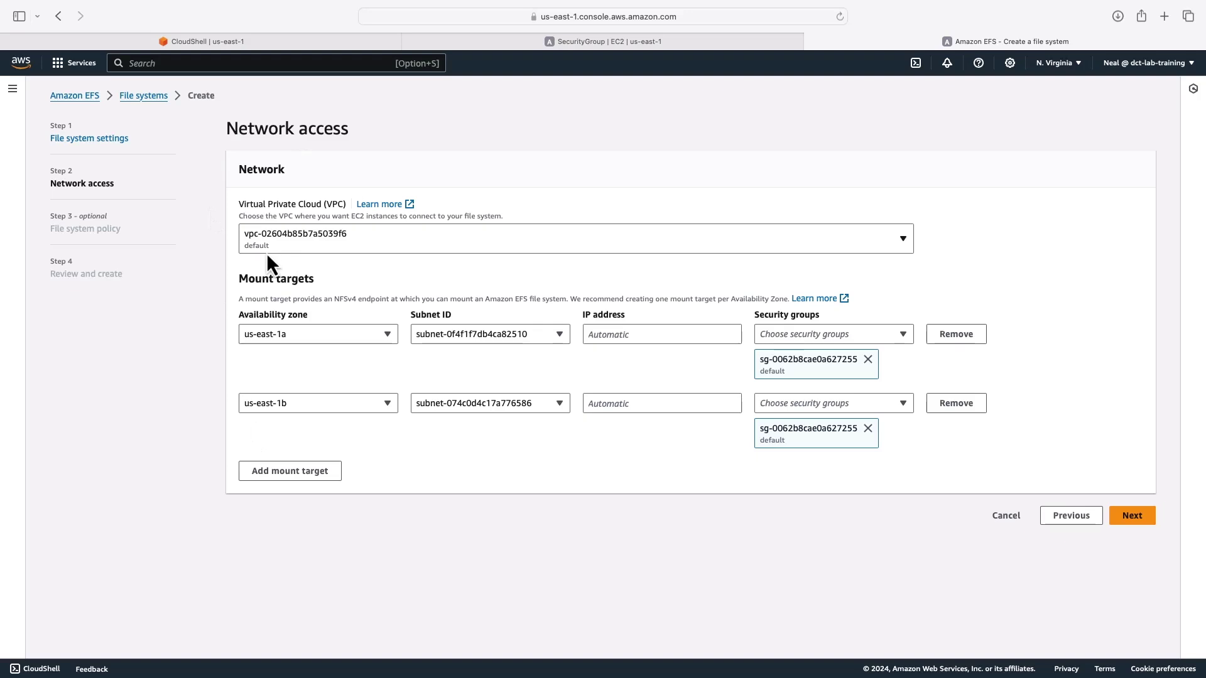
Swap the default security group for StorageLabs on the us-east-1a and us-east-1b targets.
click(868, 359)
click(868, 394)
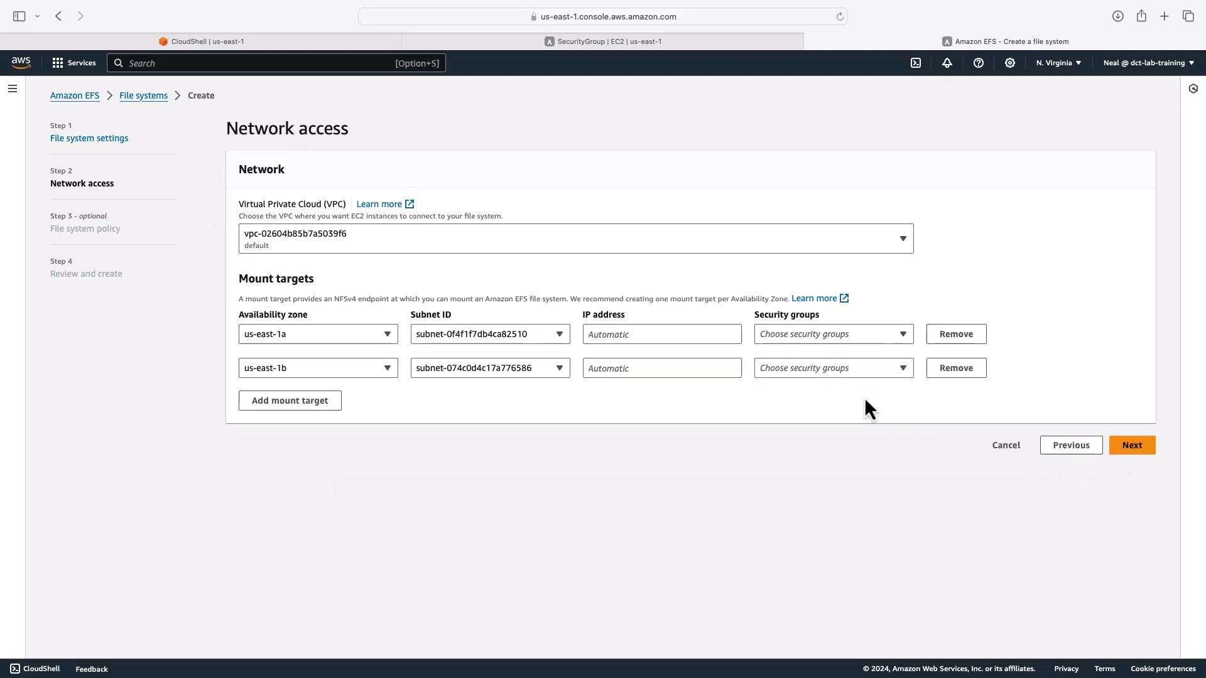
click(811, 333)
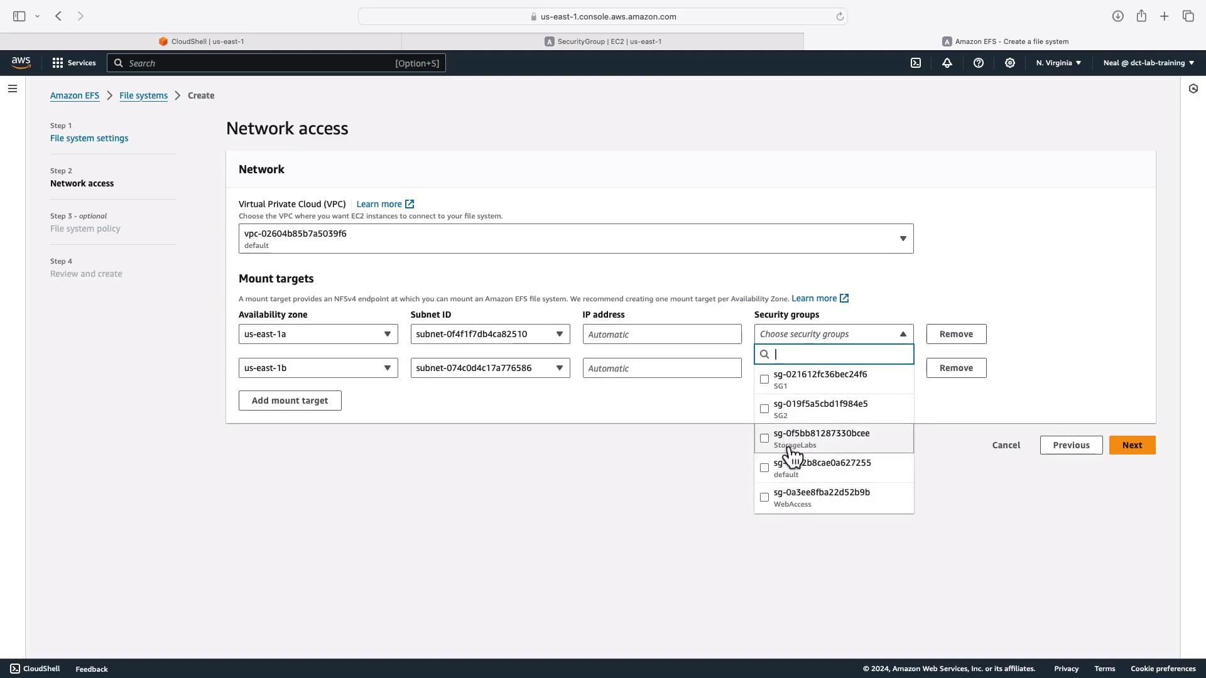
click(766, 441)
click(940, 458)
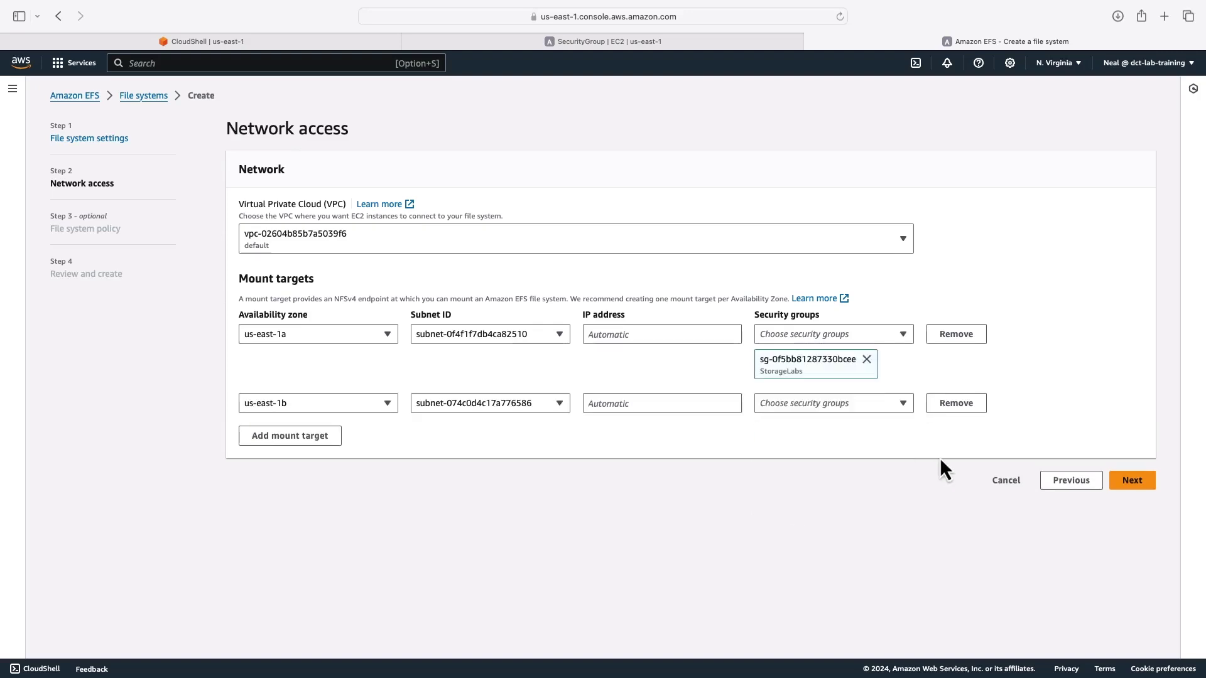
click(808, 404)
click(774, 500)
click(942, 563)
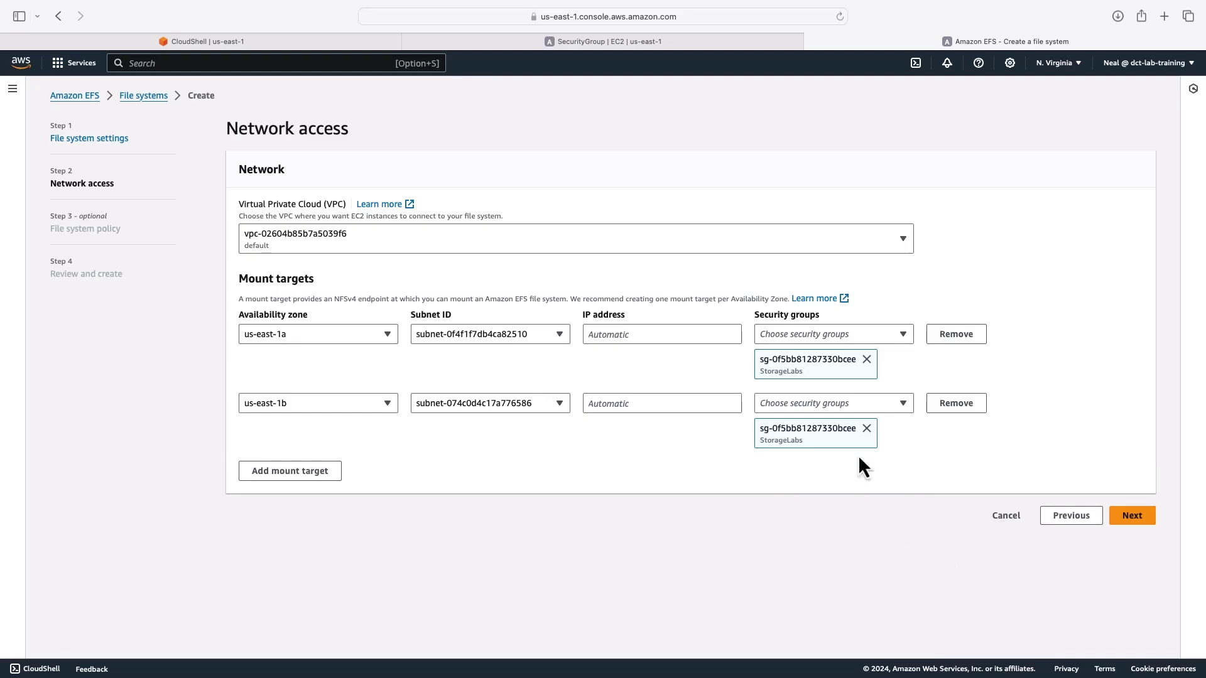
Skip the file system policy, review, and create MyEFS.
click(1131, 519)
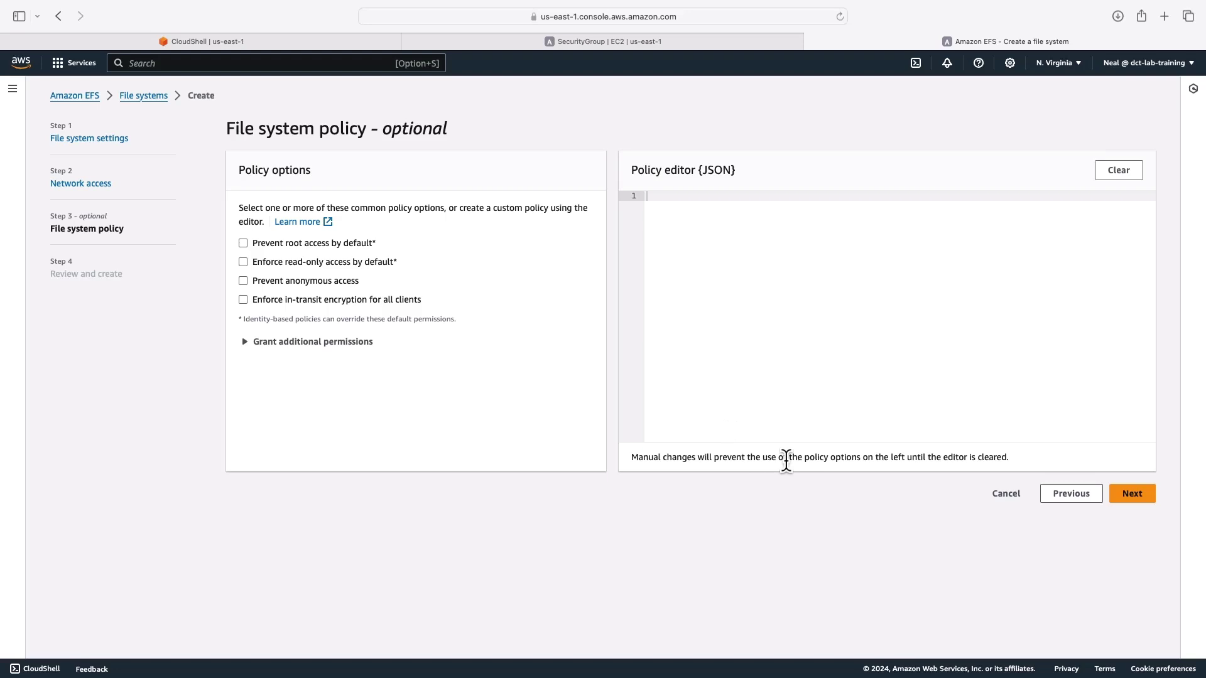
click(1140, 496)
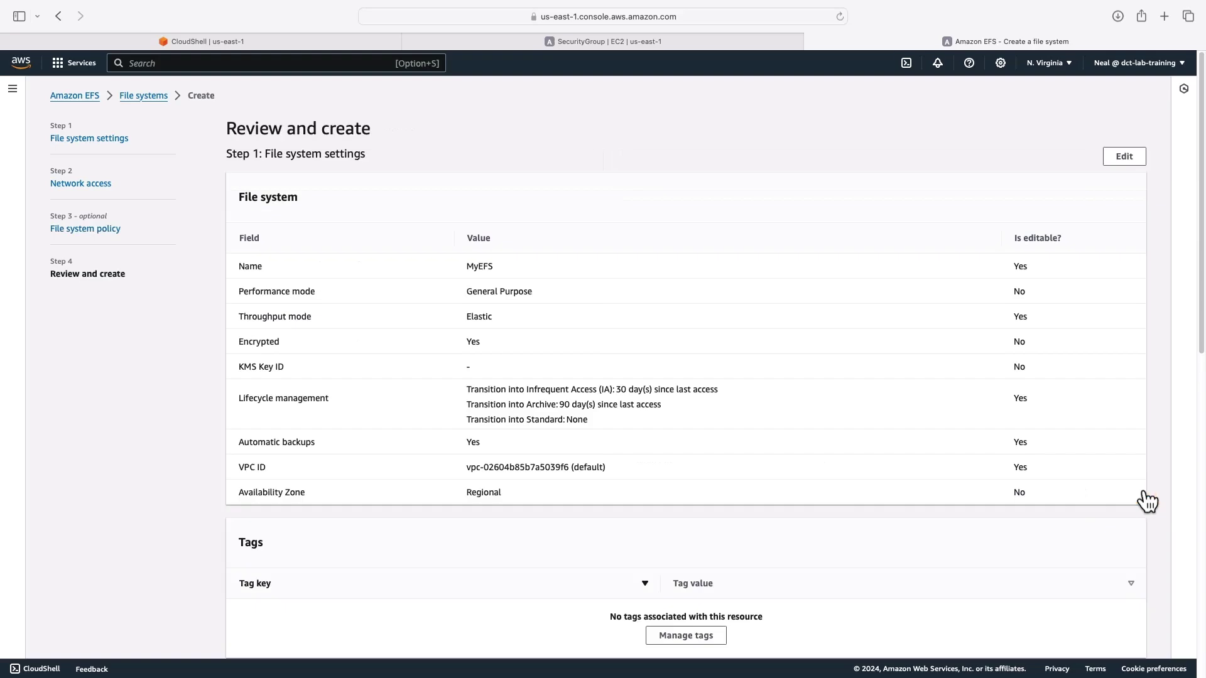
scroll(747, 518, down, 5)
scroll(808, 587, down, 2)
scroll(808, 589, down, 4)
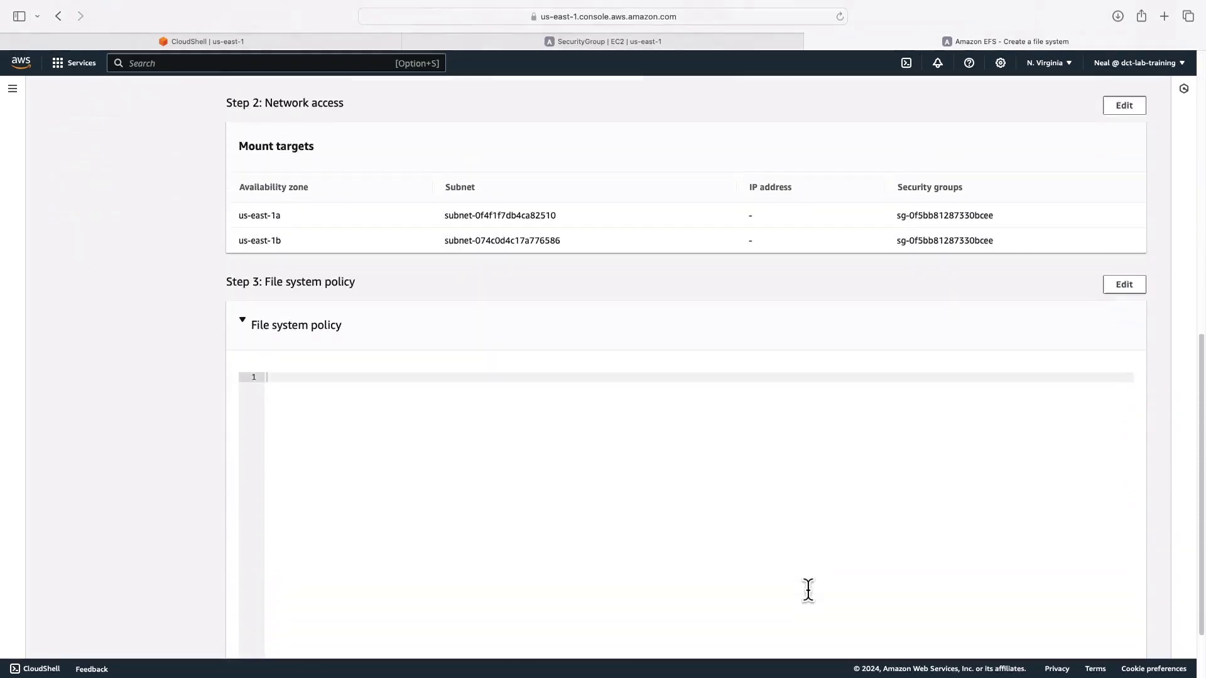
scroll(807, 590, down, 2)
click(1119, 631)
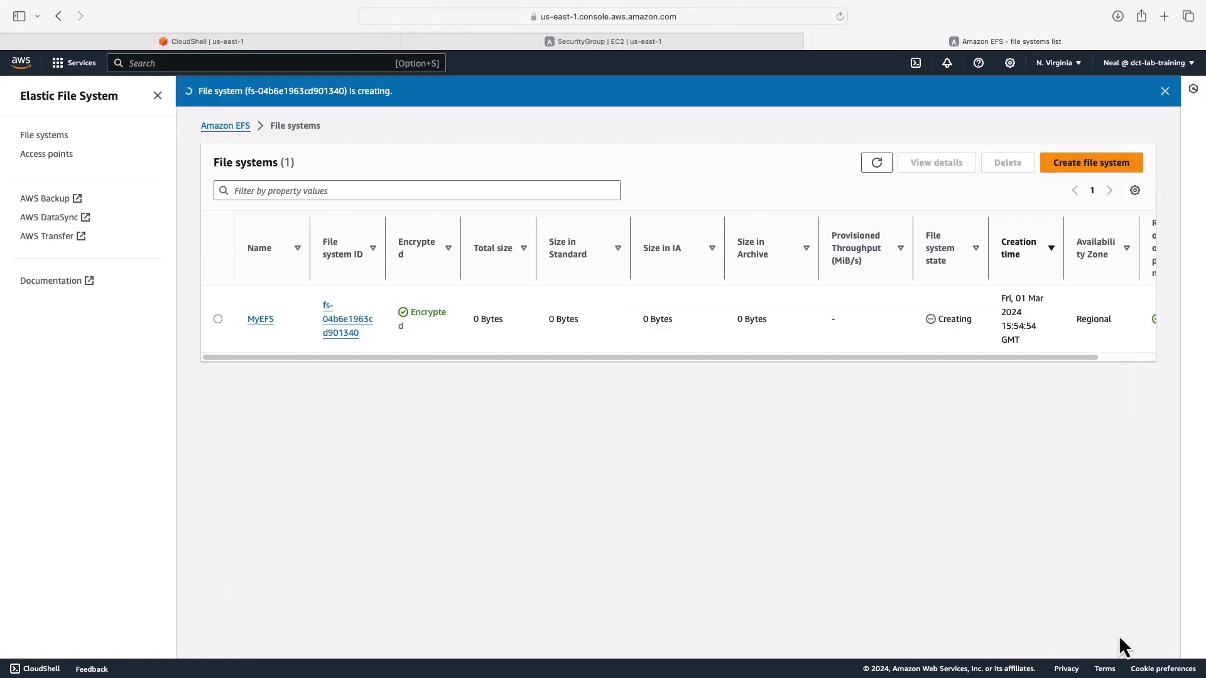
scroll(670, 340, right, 2)
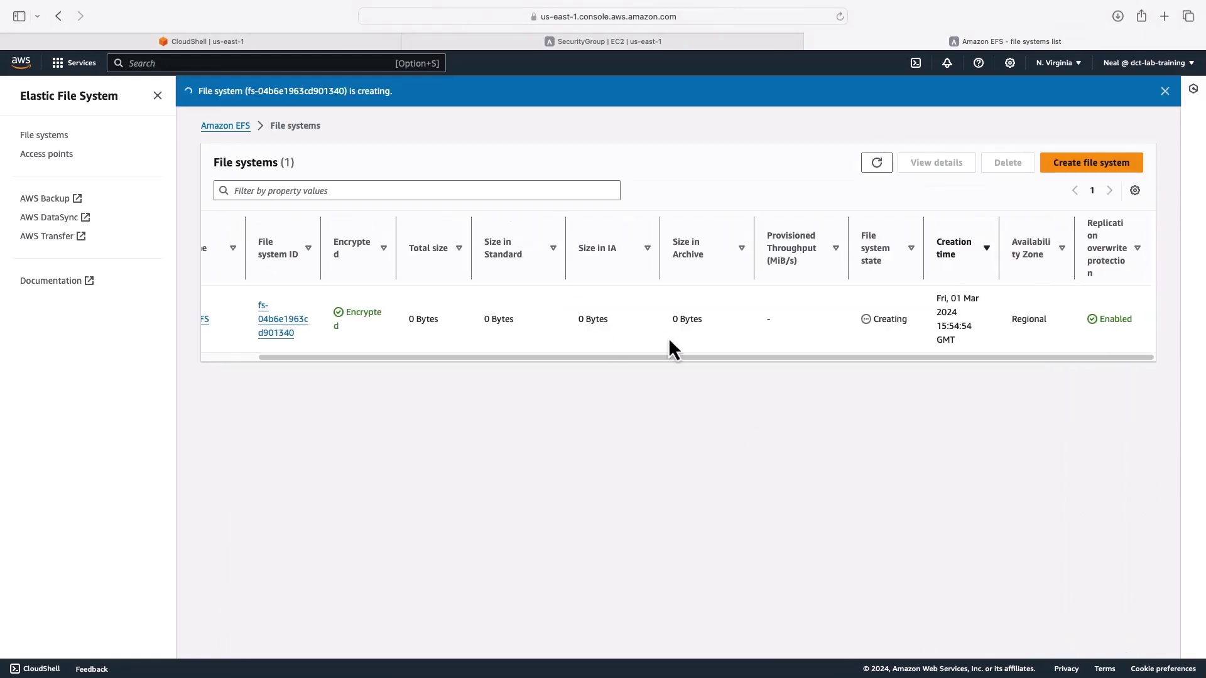
scroll(669, 340, left, 2)
scroll(669, 340, right, 1)
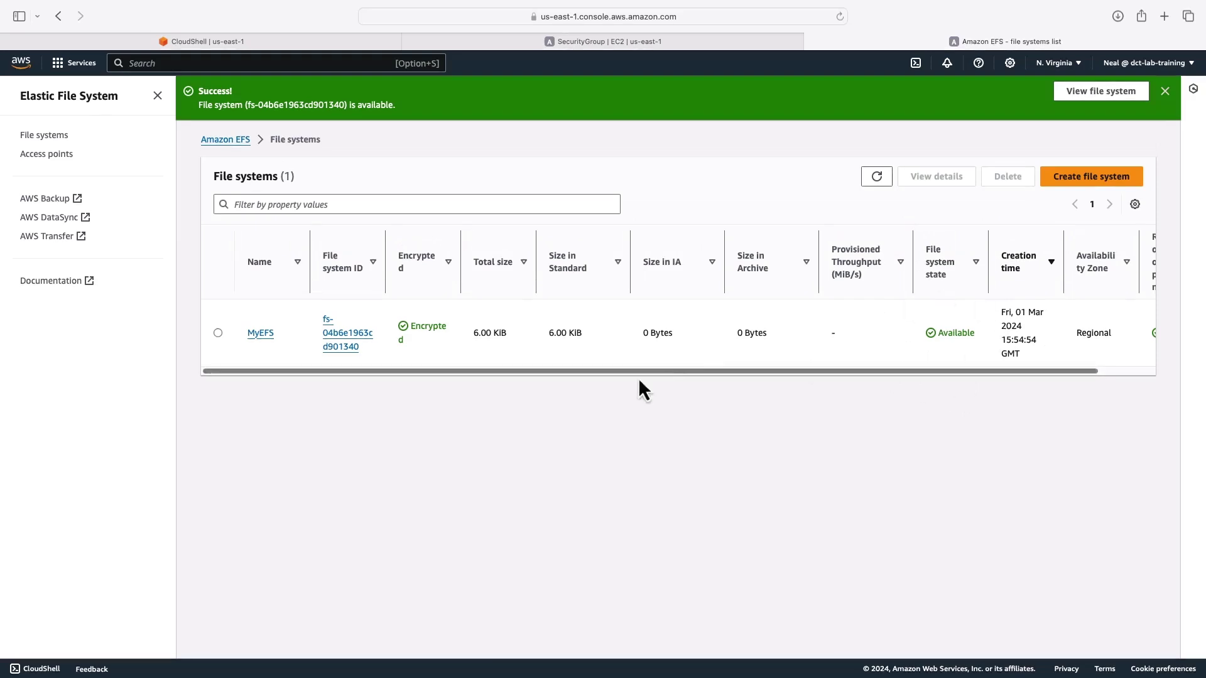
key(ctrl+Right)
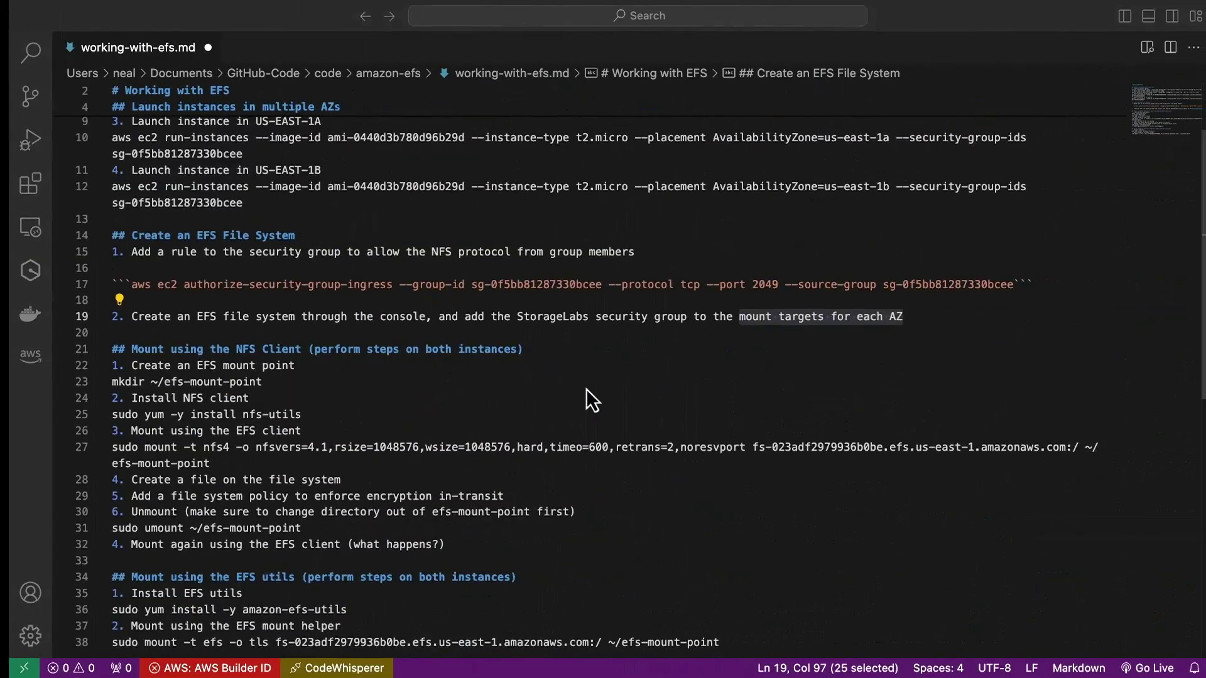
drag(122, 219, 304, 221)
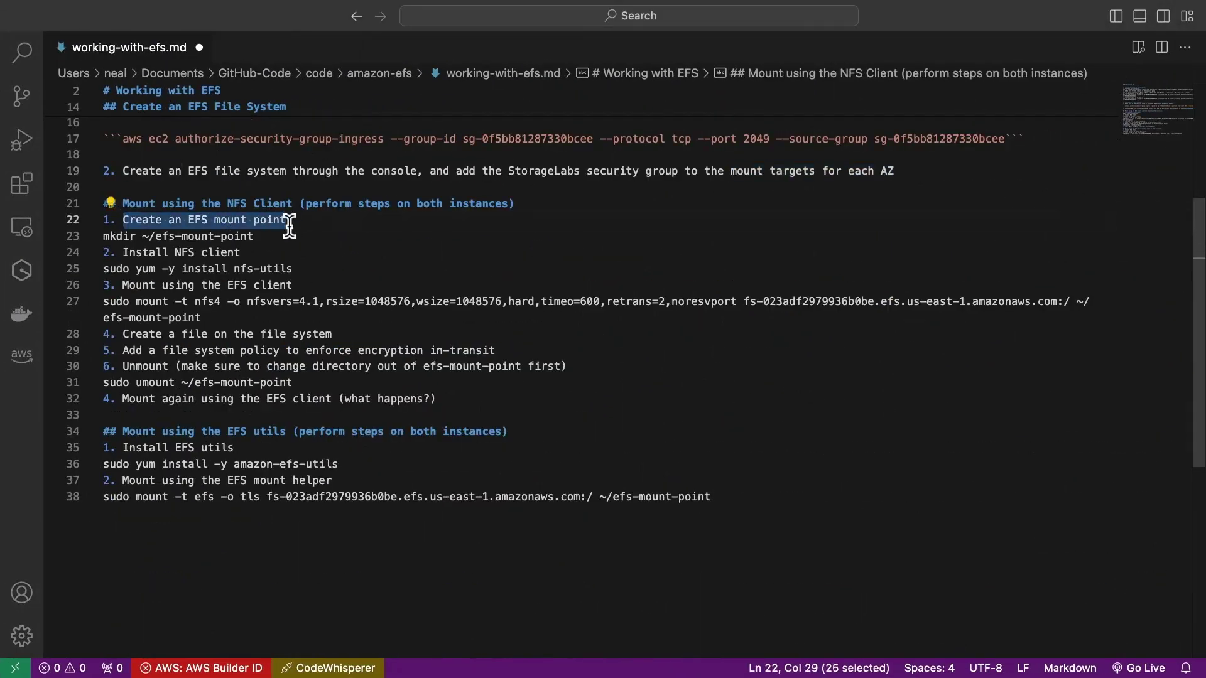
drag(304, 203, 539, 207)
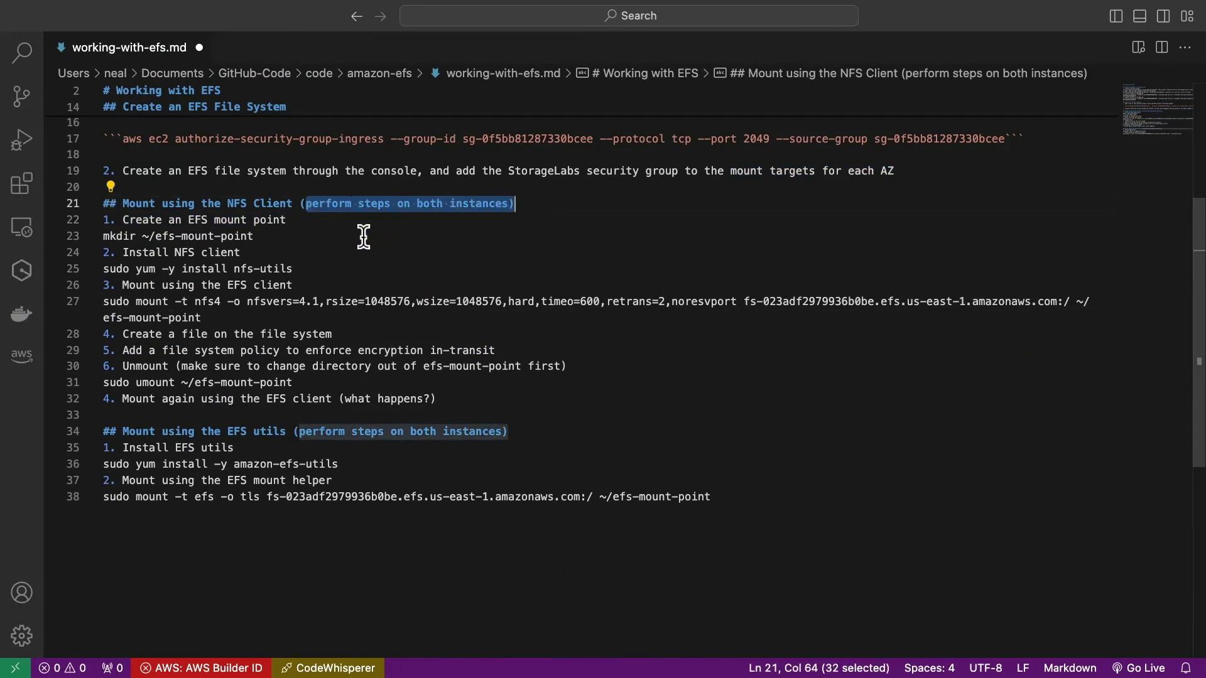
drag(257, 236, 94, 237)
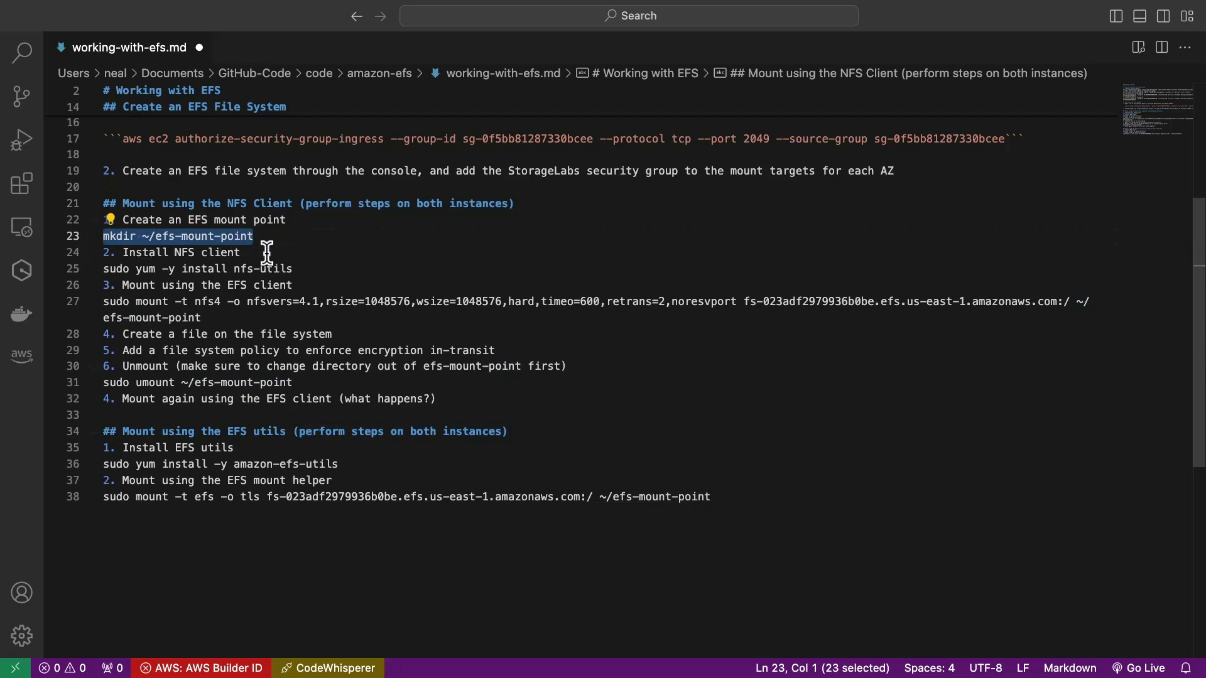
drag(316, 269, 97, 271)
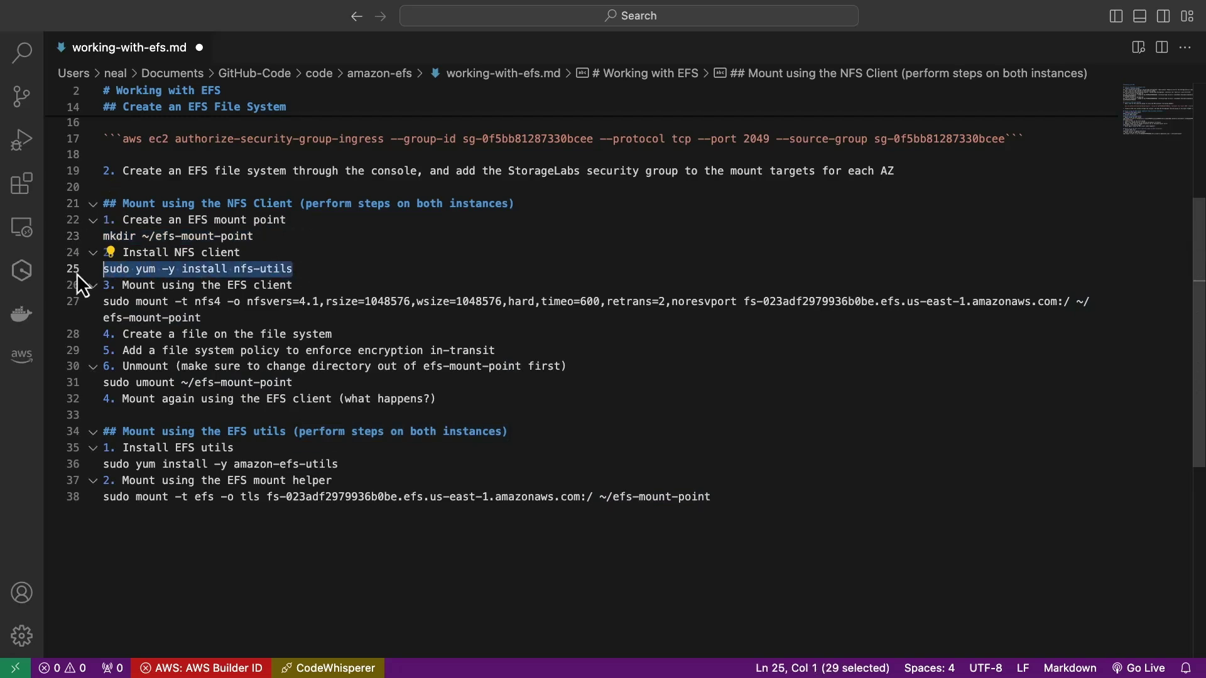
click(224, 318)
drag(224, 318, 84, 302)
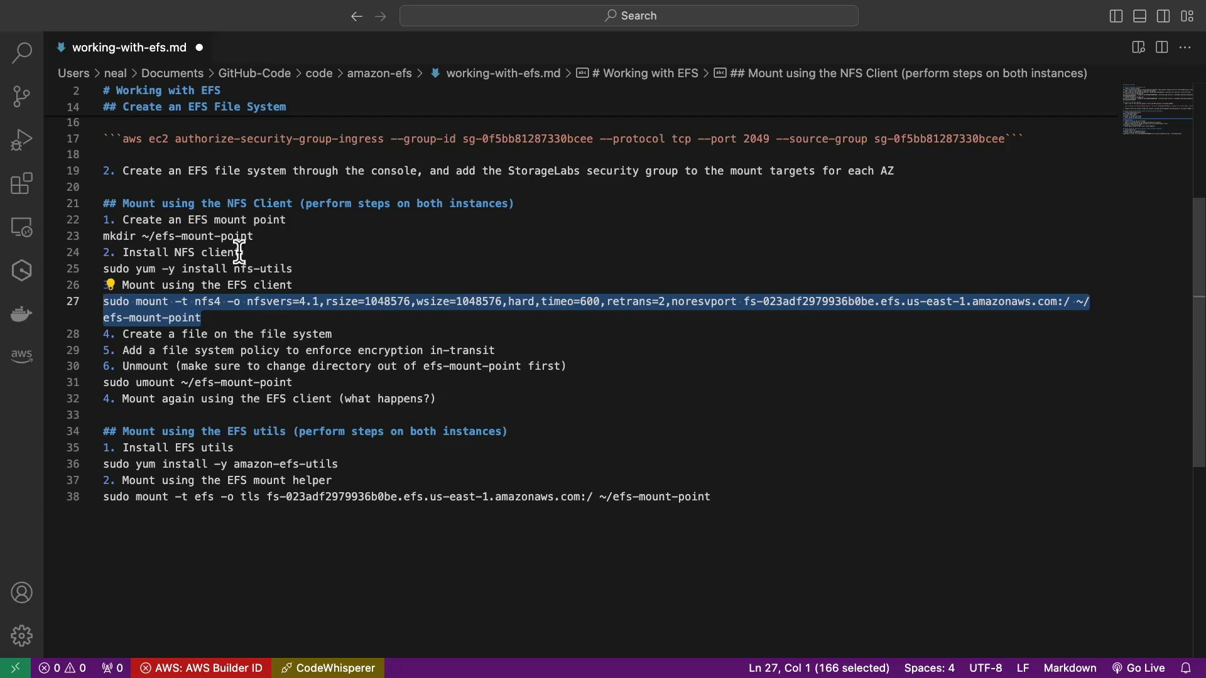
click(252, 236)
drag(158, 236, 52, 247)
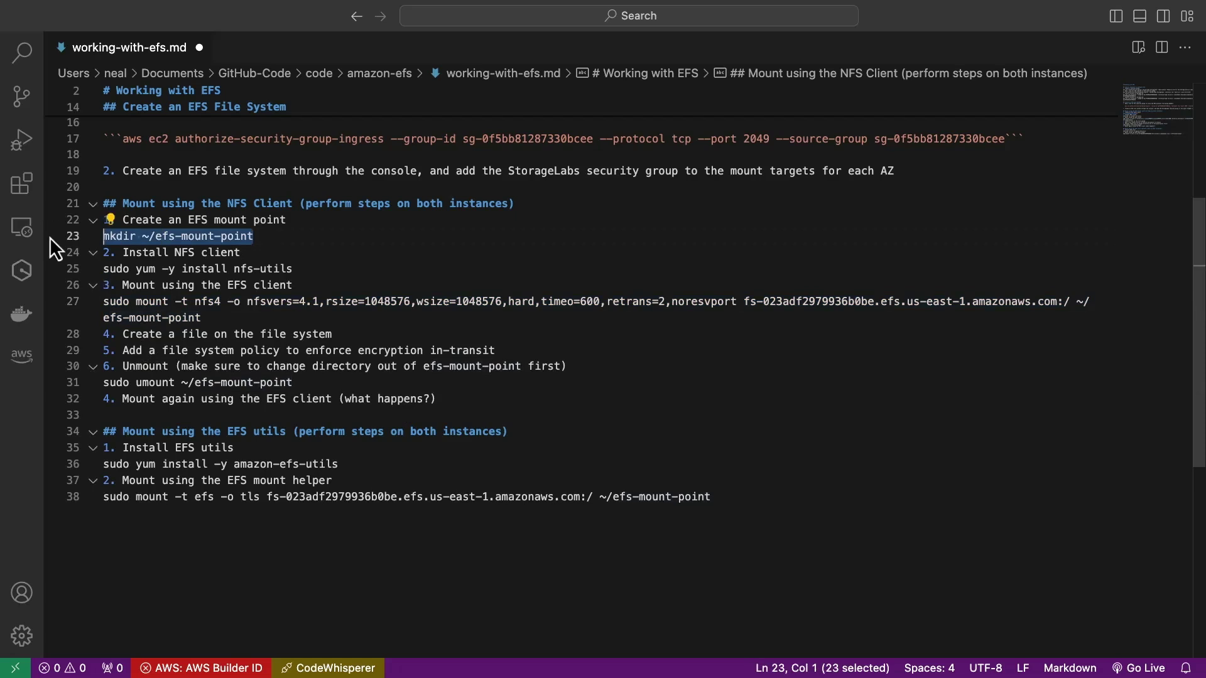
click(226, 203)
drag(227, 204, 294, 201)
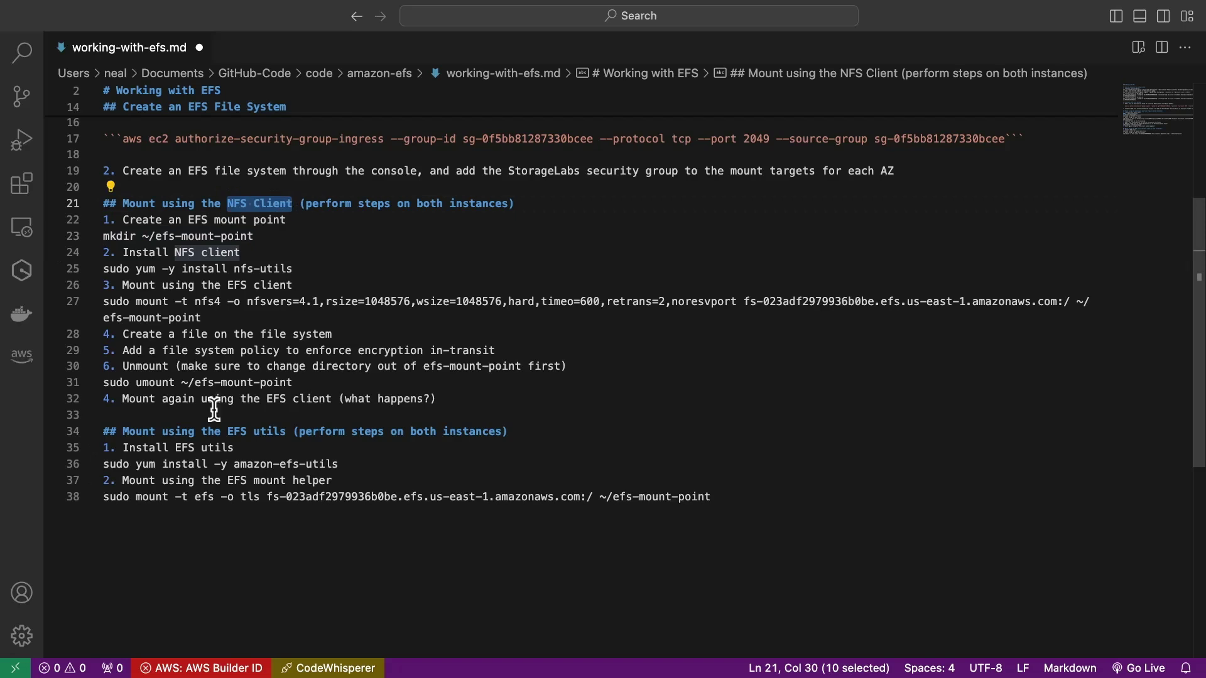
drag(223, 431, 285, 431)
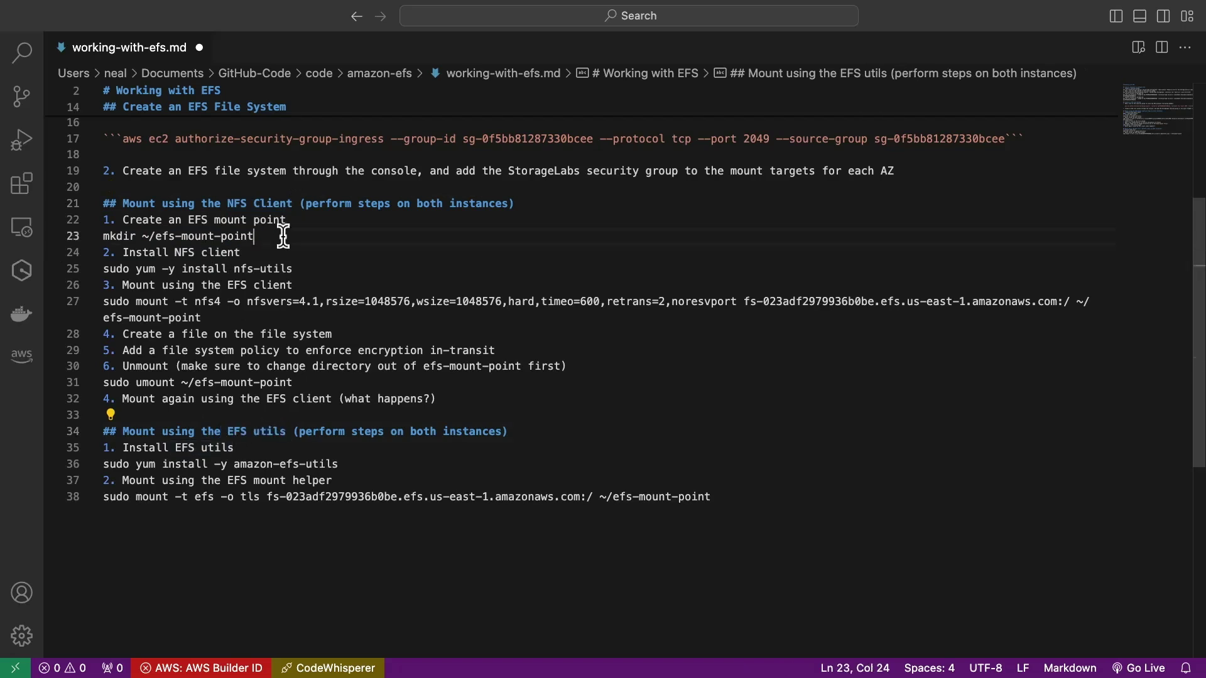
drag(280, 236, 74, 237)
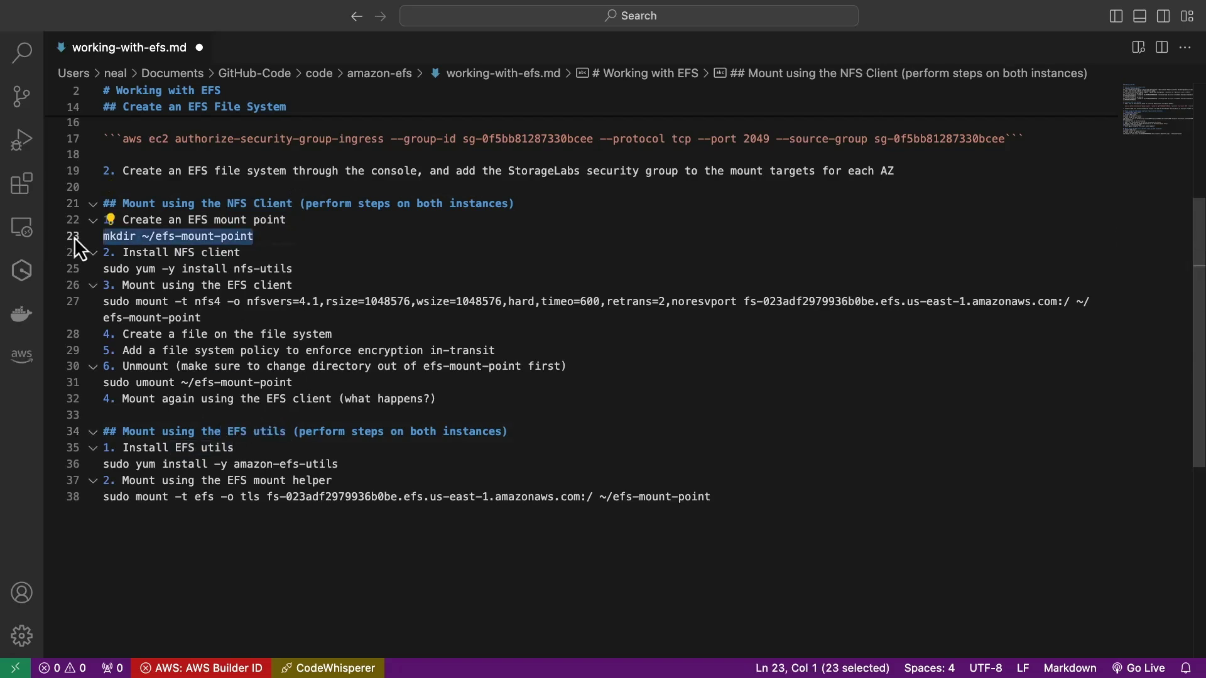
Open an EC2 Instance Connect terminal on the us-east-1a instance.
mouse_move(204, 270)
key(ctrl+Left)
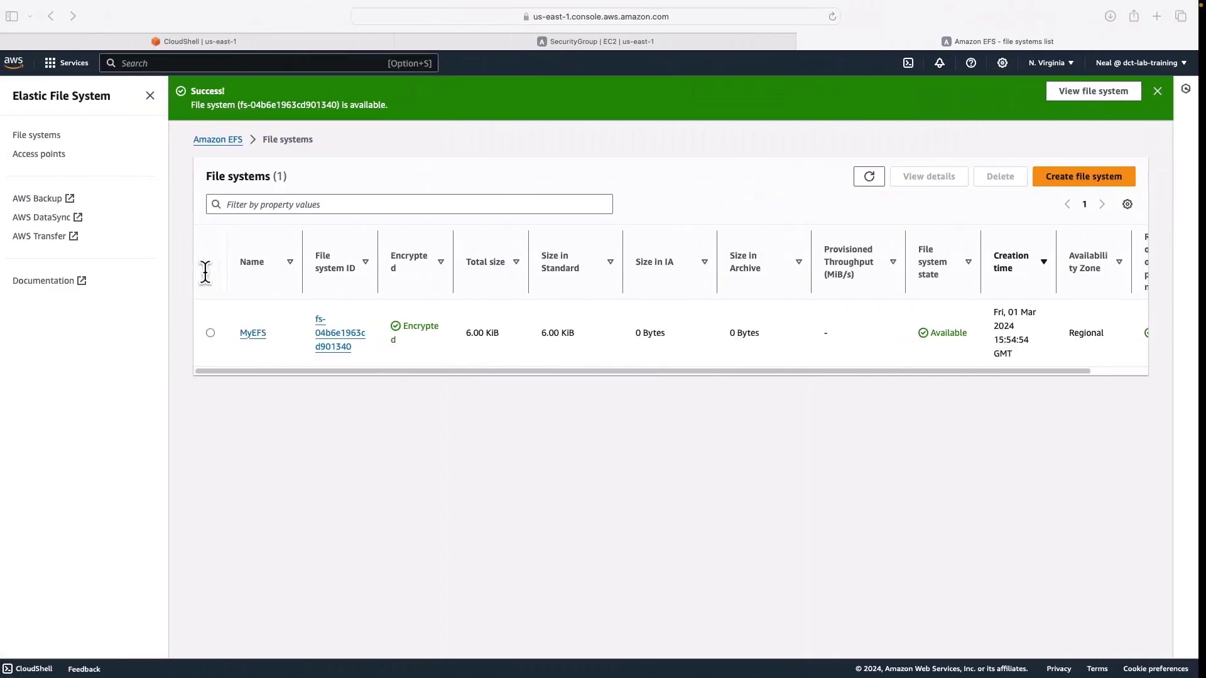
key(ctrl+Tab)
click(168, 185)
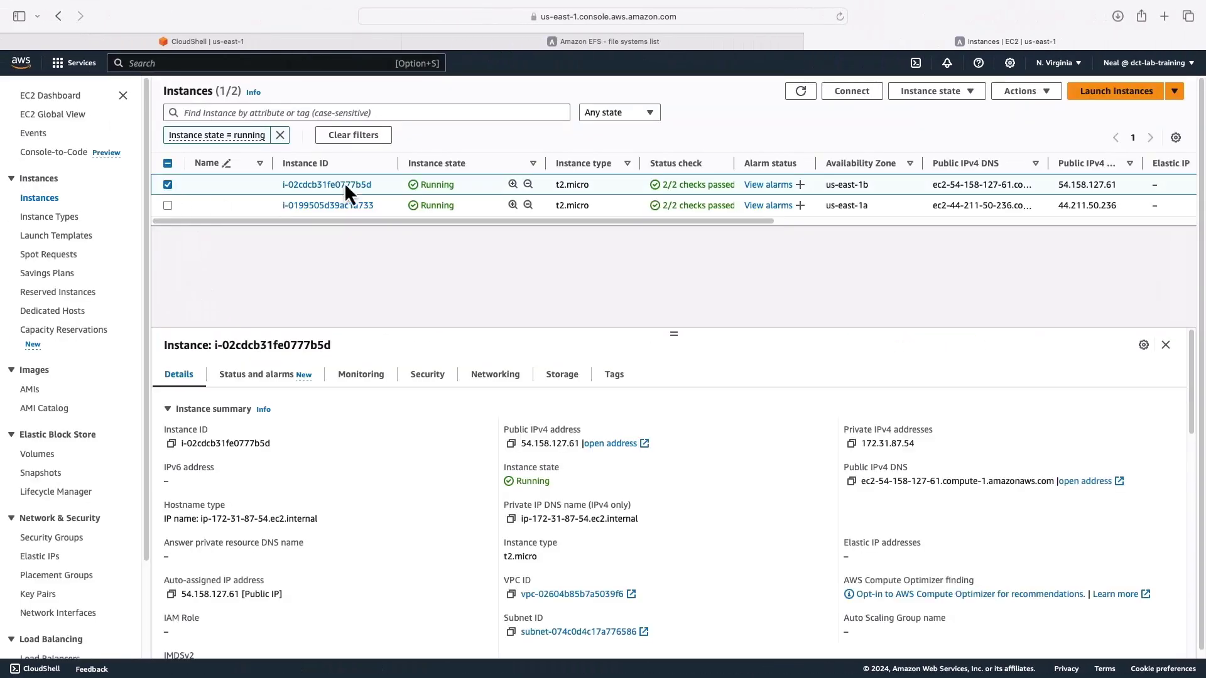
click(167, 205)
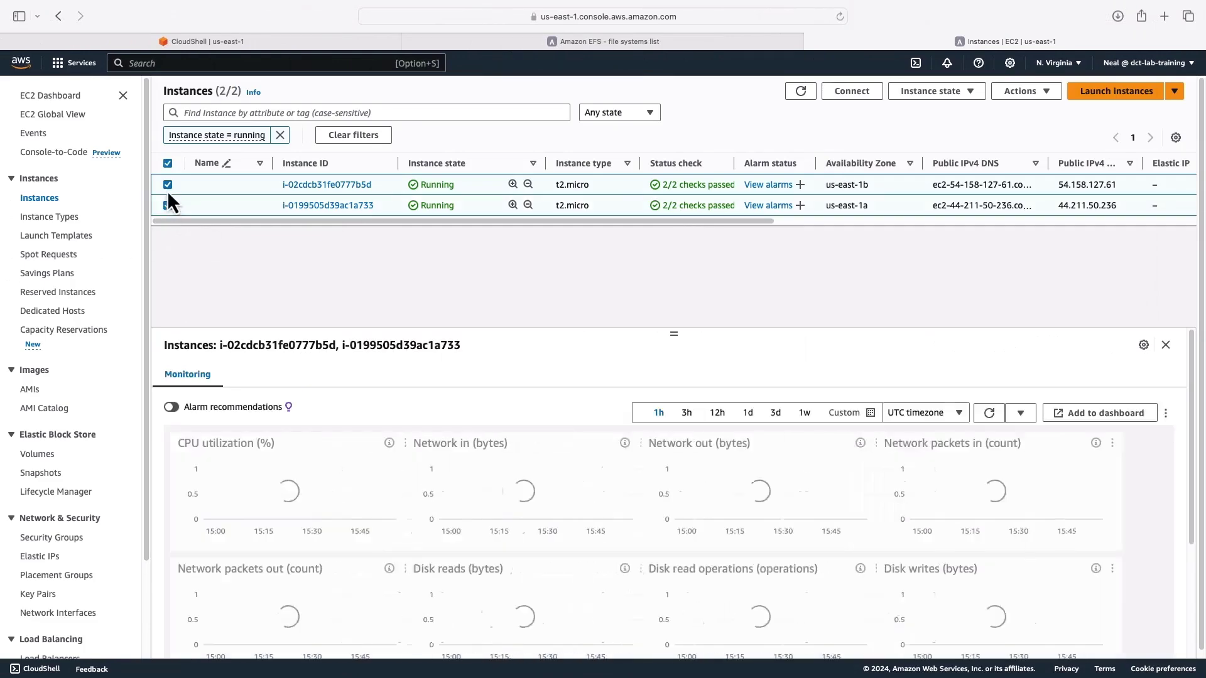
click(860, 93)
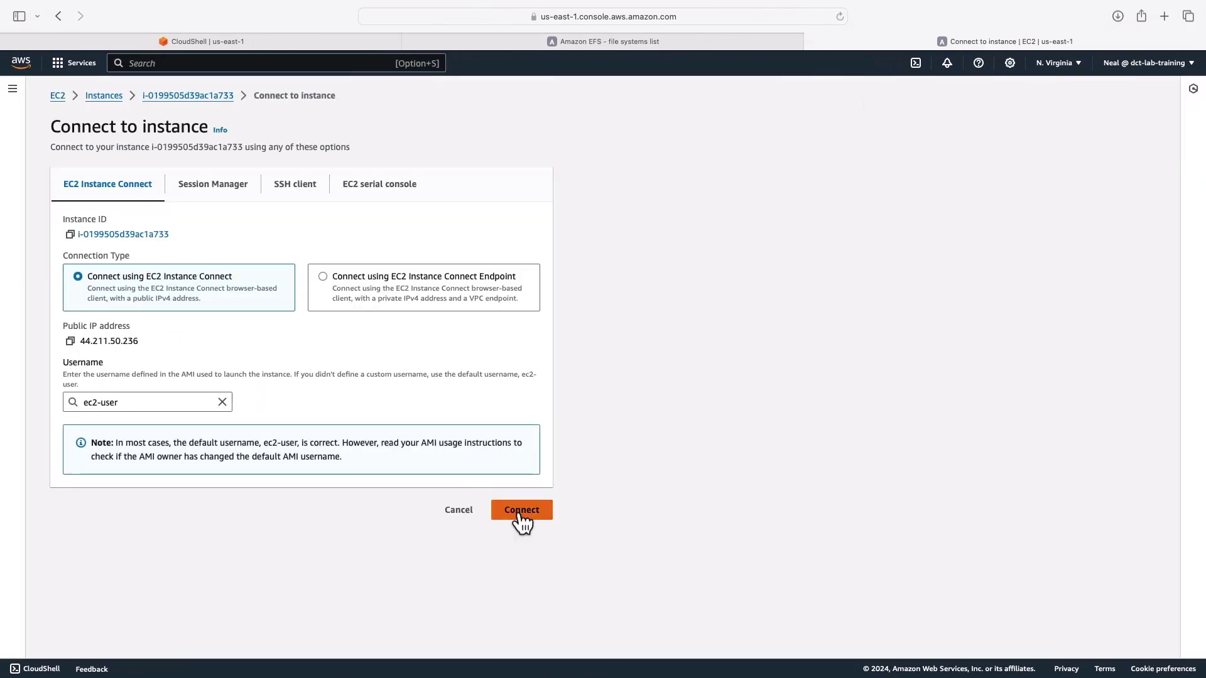
click(521, 510)
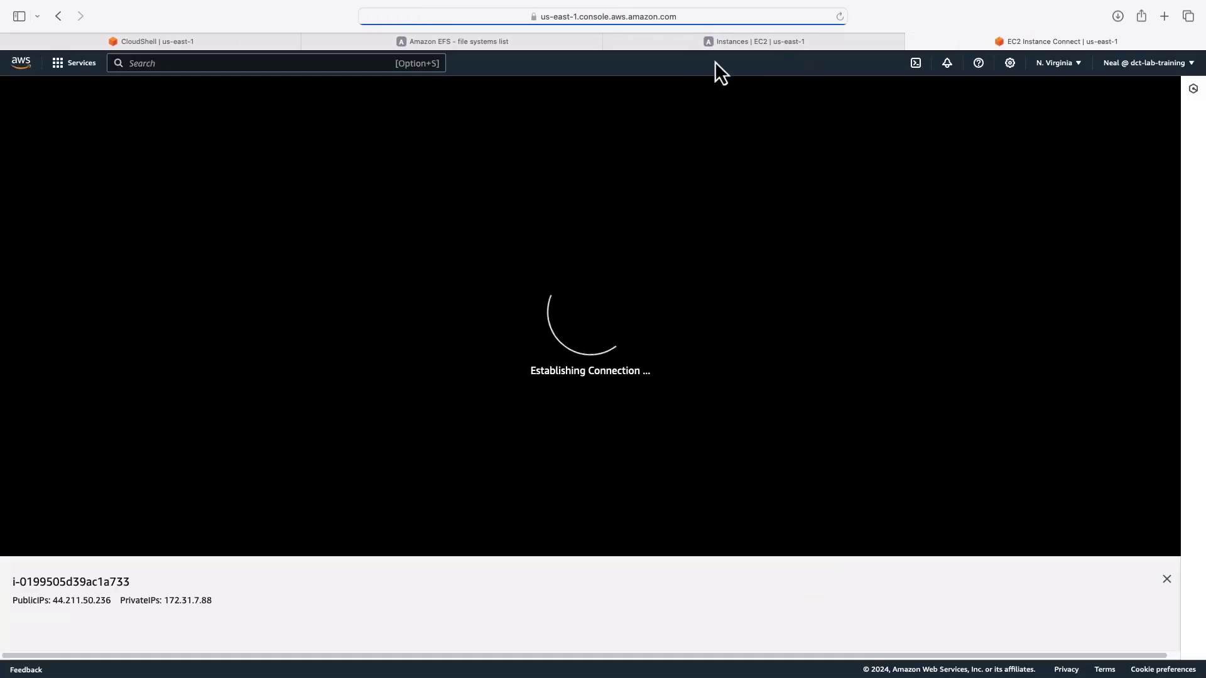
Open an EC2 Instance Connect terminal on the second instance.
click(689, 40)
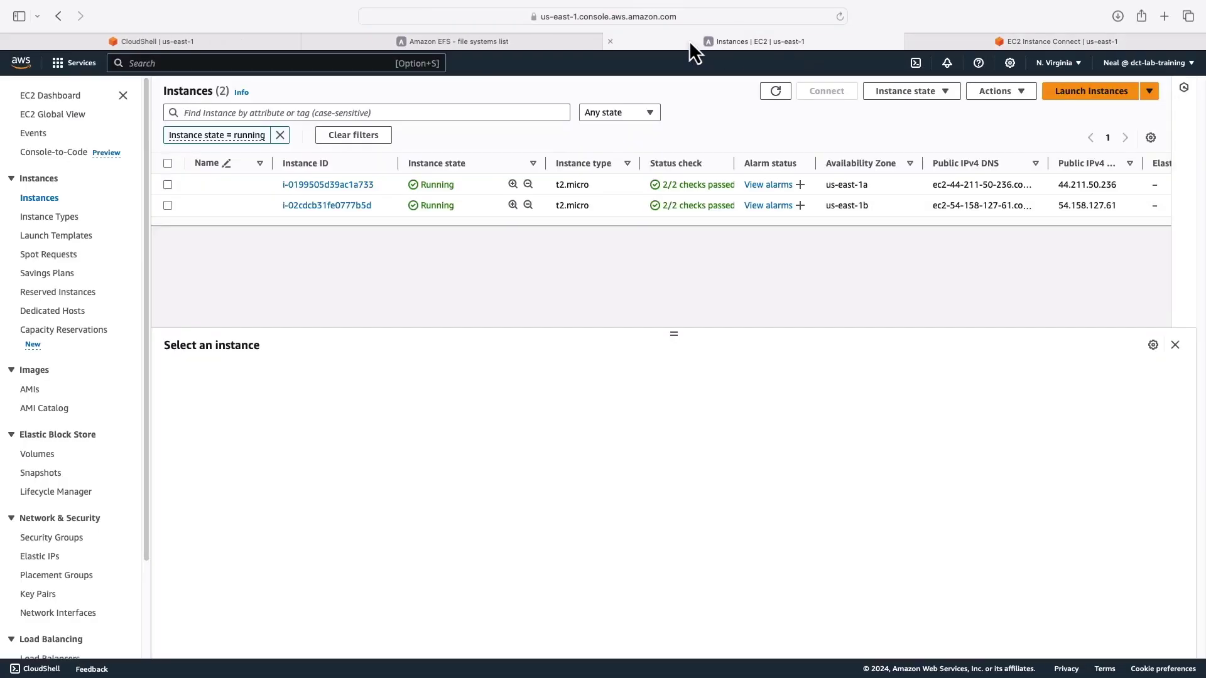
click(171, 188)
click(167, 206)
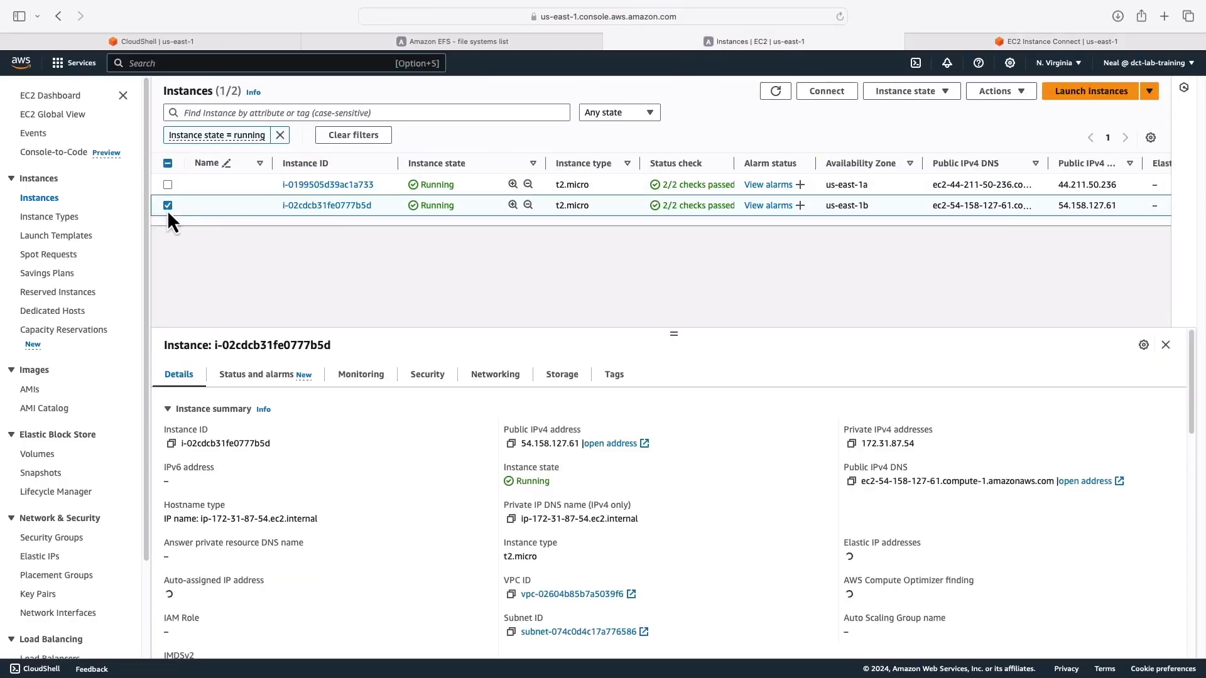
click(822, 91)
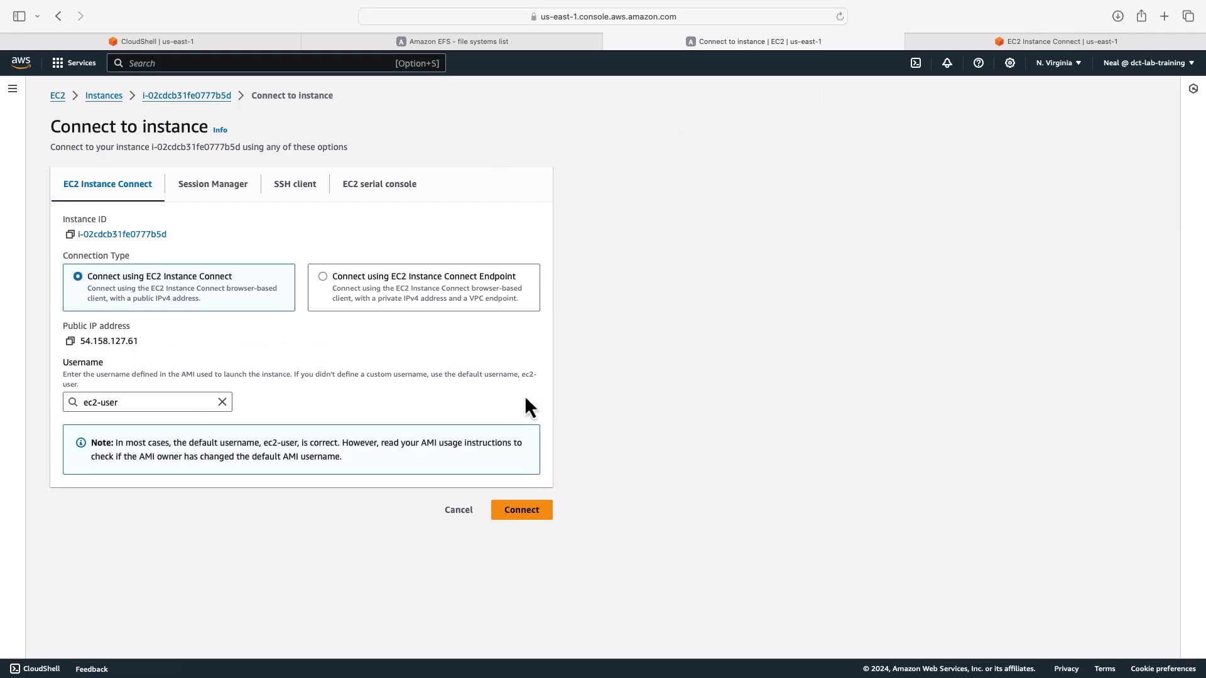
click(539, 517)
text(mkdir ~/efs-mount-point)
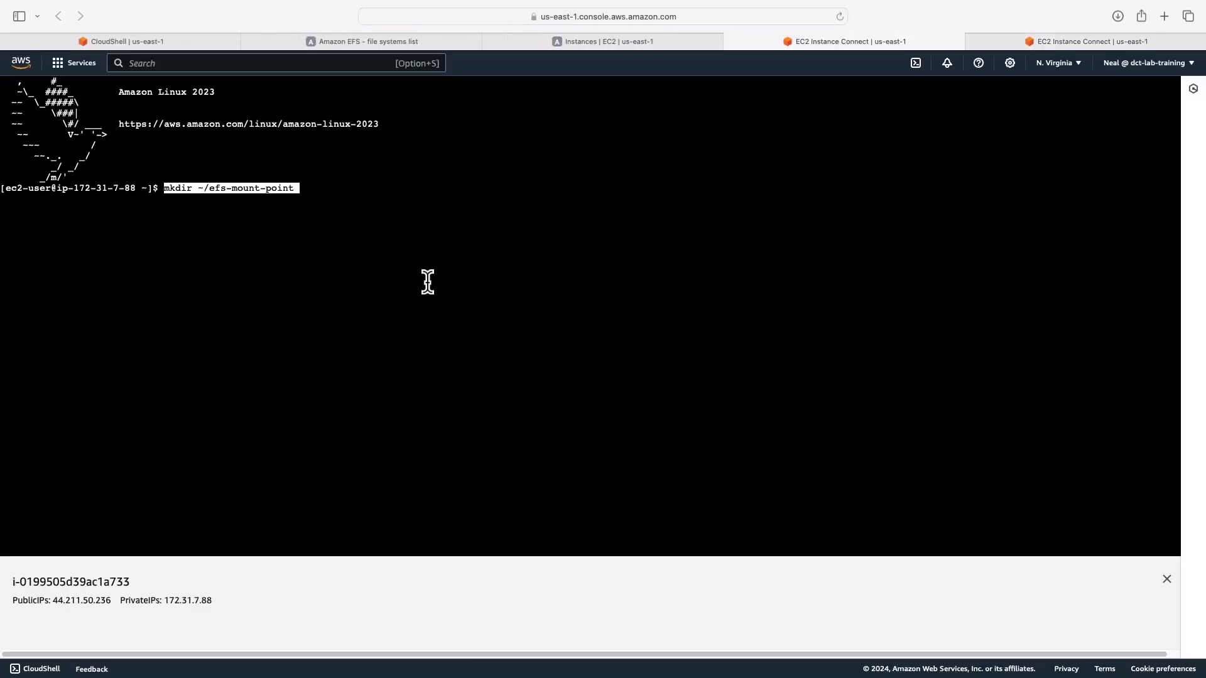
Create ~/efs-mount-point and install nfs-utils on both instances.
key(Return)
click(1021, 44)
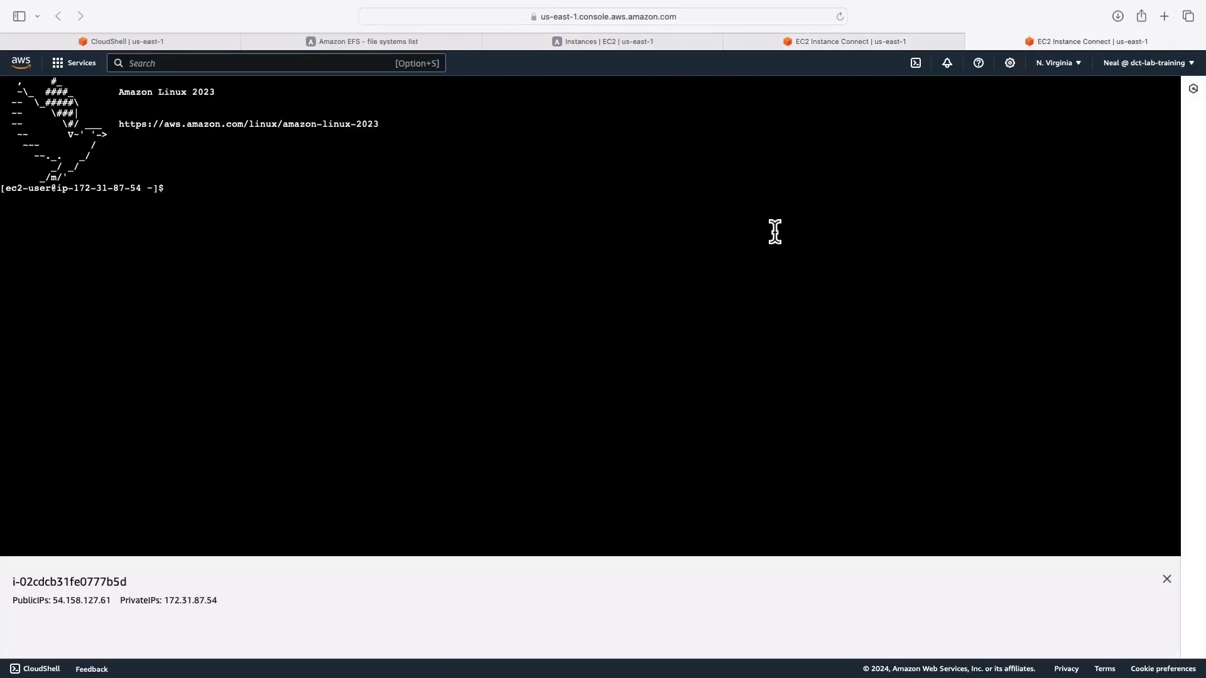
text(mkdir ~/efs-mount-point)
key(Return)
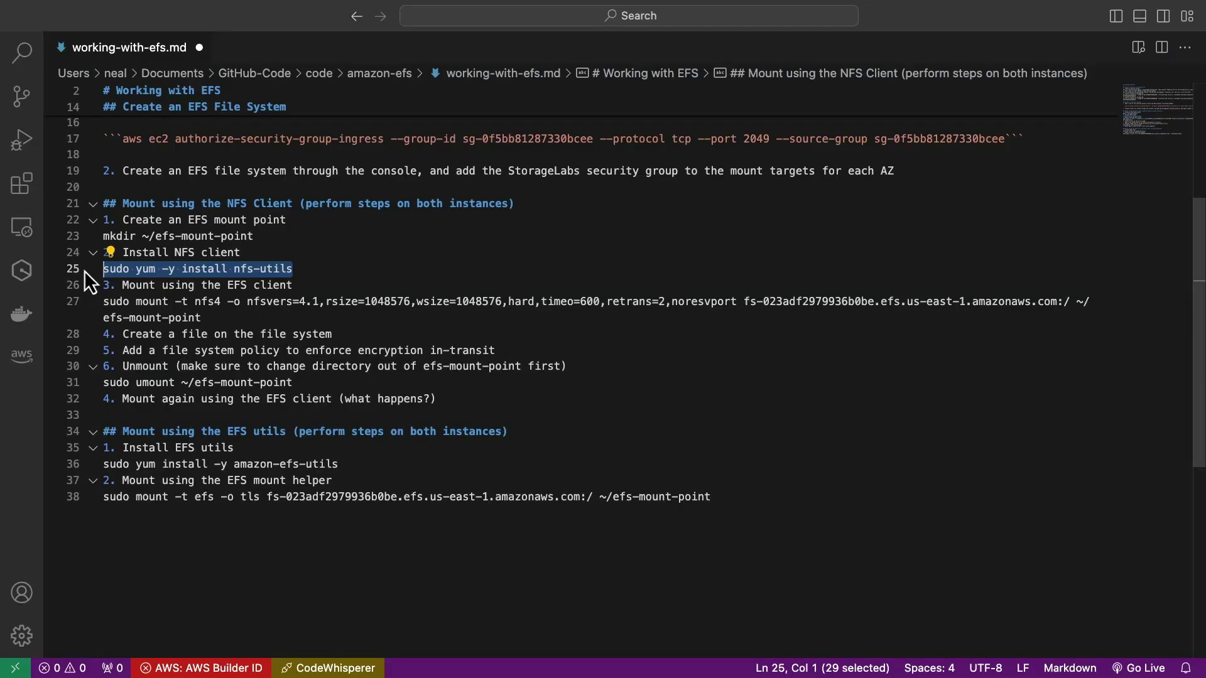
key(ctrl+Left)
text(sudo yum -y install nfs-utils)
key(Return)
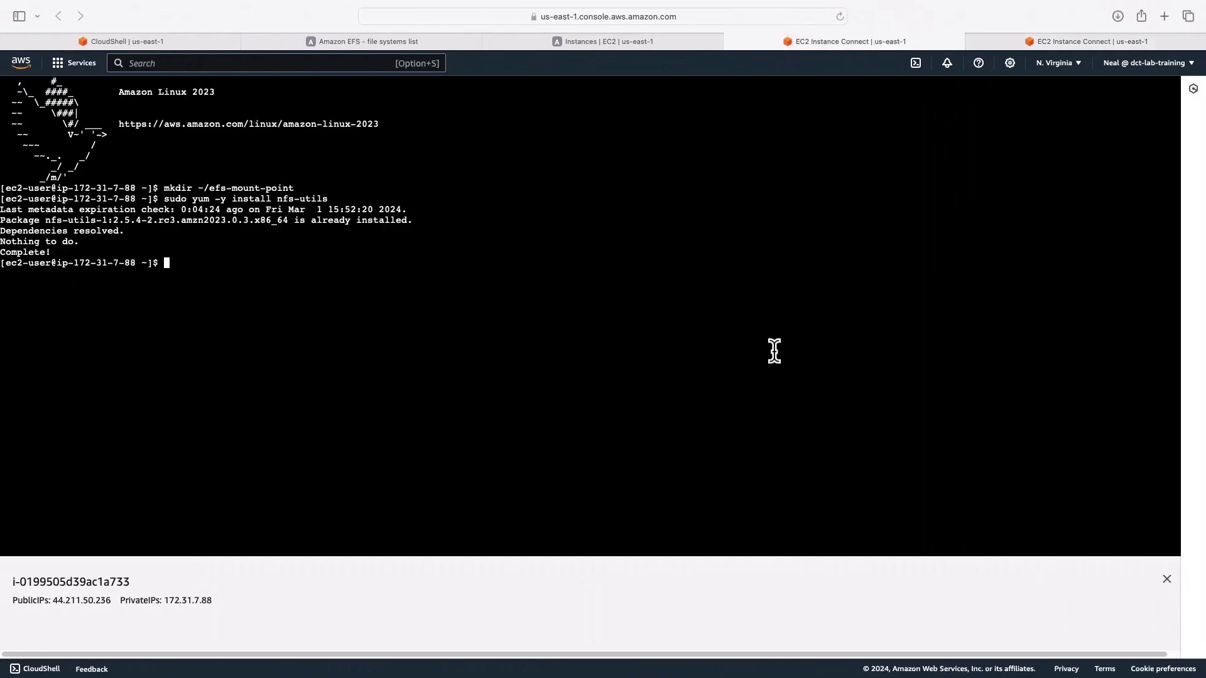
click(997, 45)
text(sudo yum -y install nfs-utils)
key(Return)
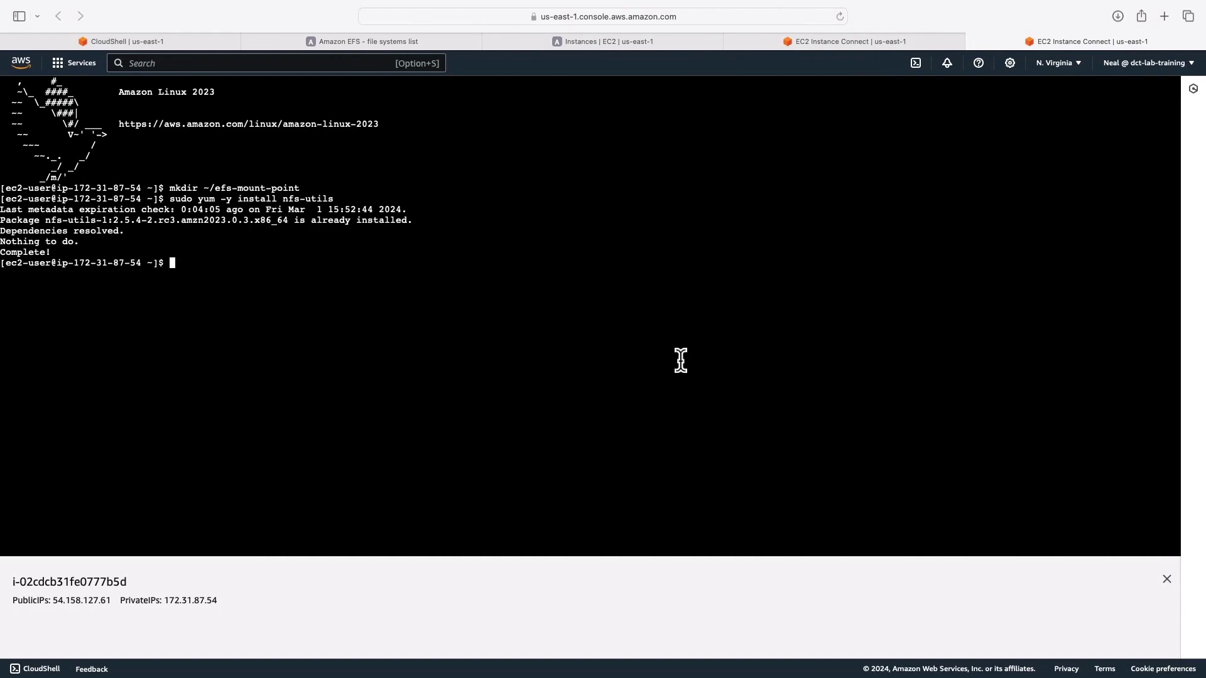
Select the old file system host name in the notes' NFS mount command.
key(ctrl+Right)
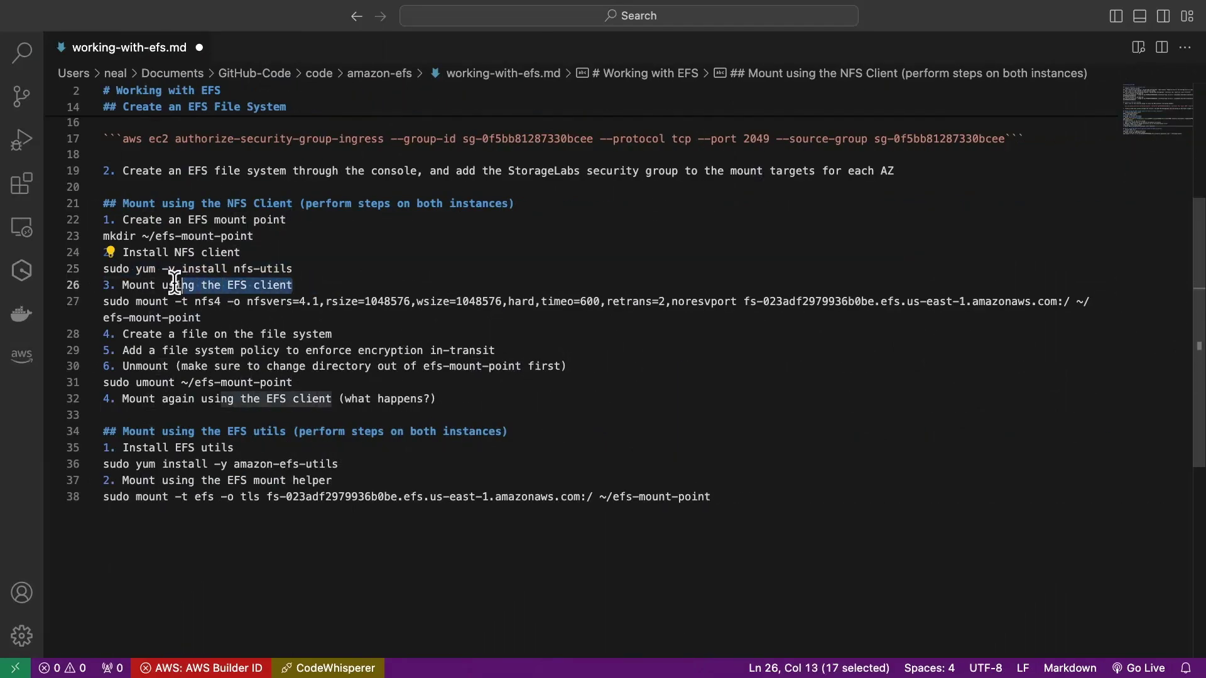
click(395, 319)
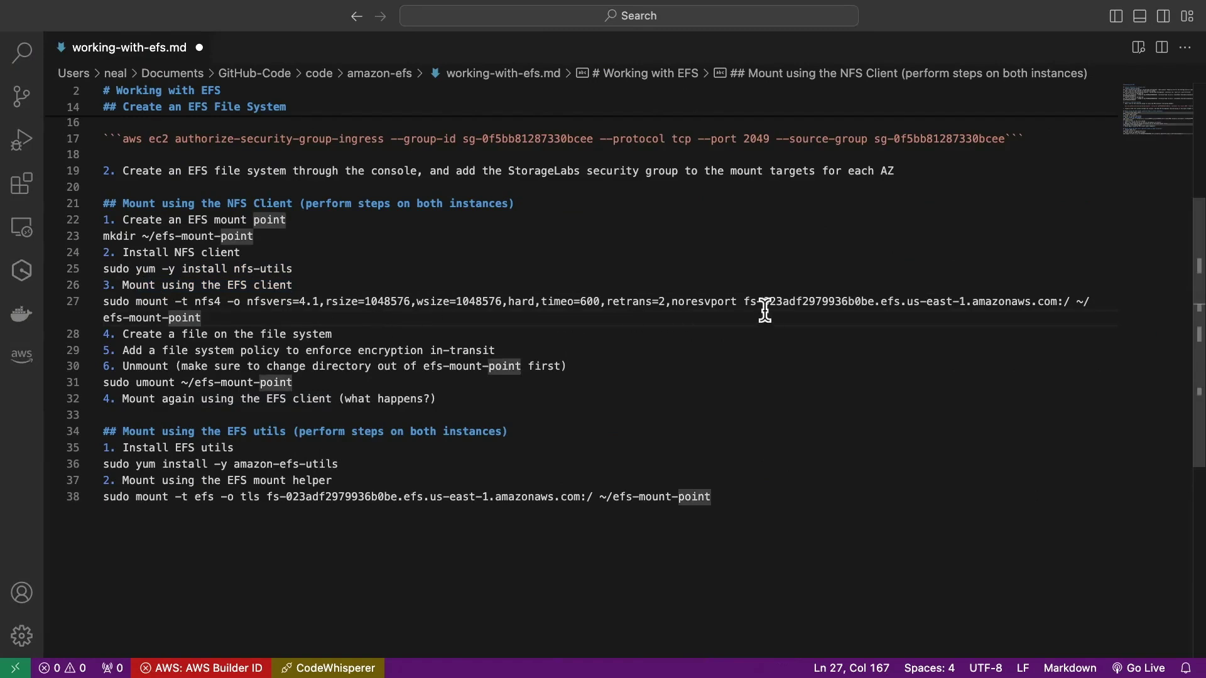
drag(744, 301, 1056, 301)
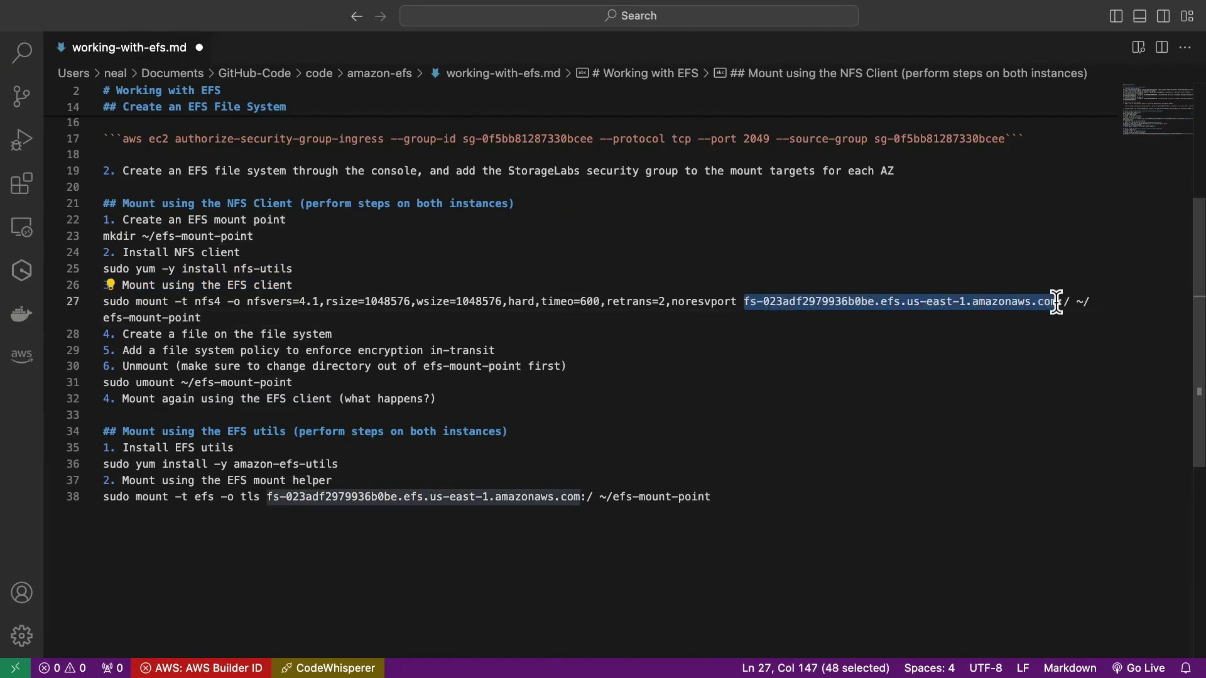
key(ctrl+Right)
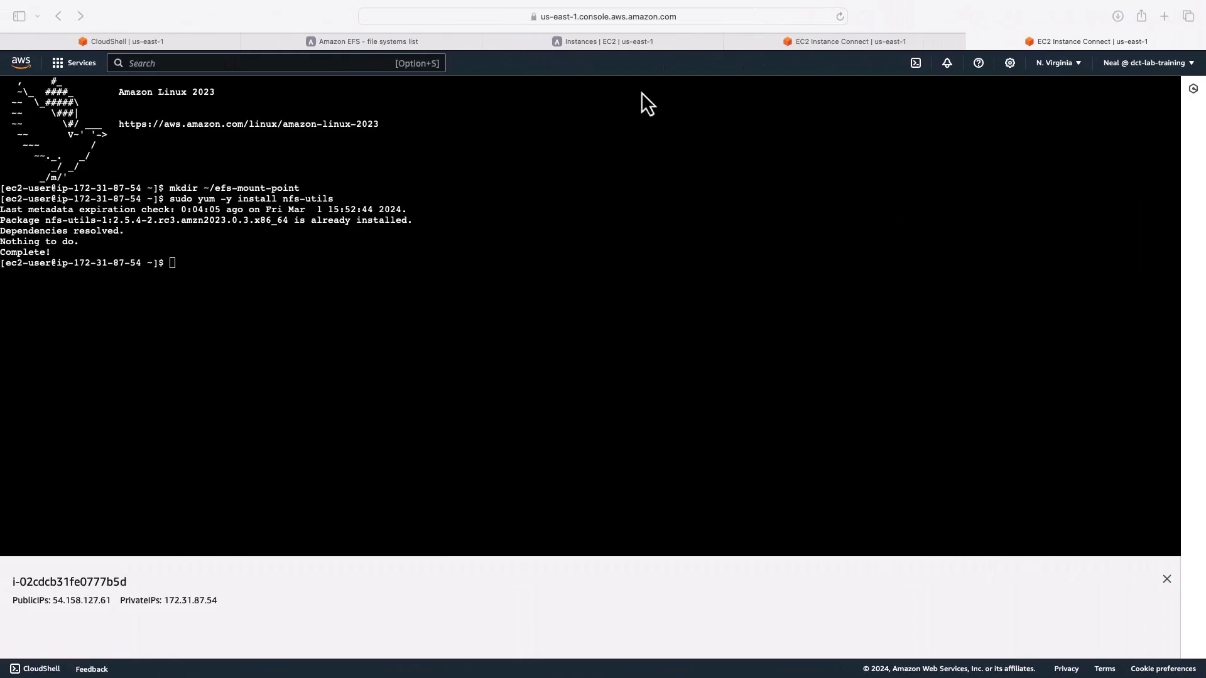
Copy MyEFS's DNS name and paste it over the host in the NFS mount command.
click(404, 49)
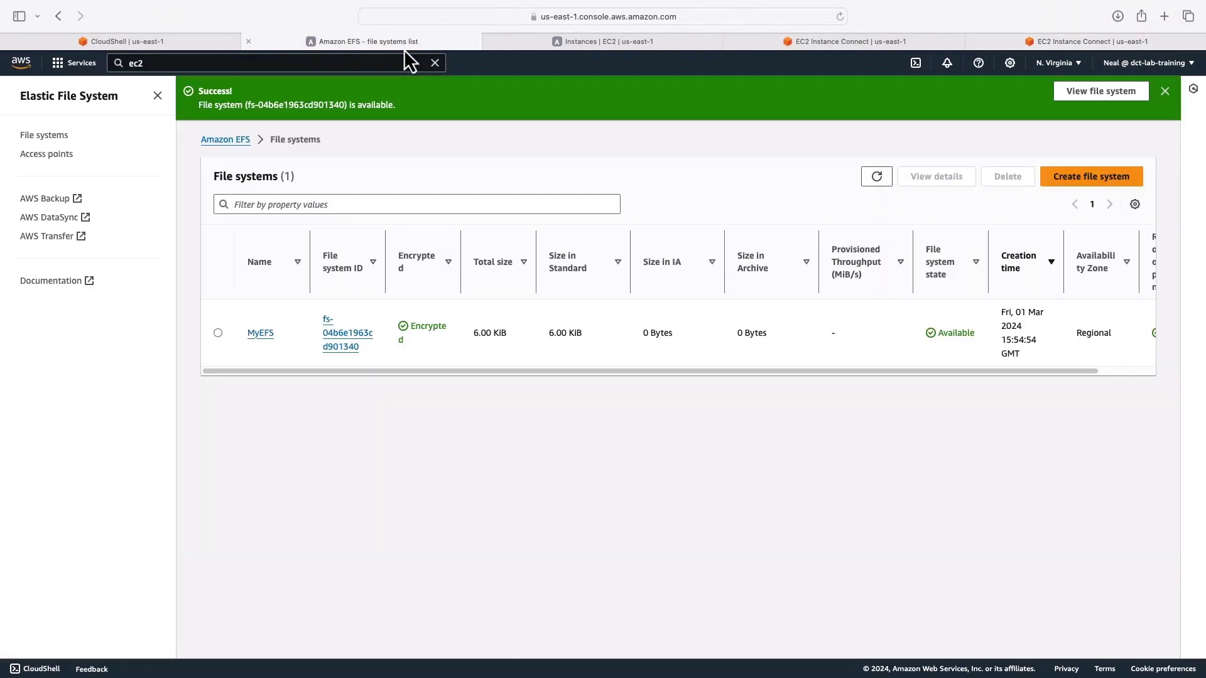
click(261, 342)
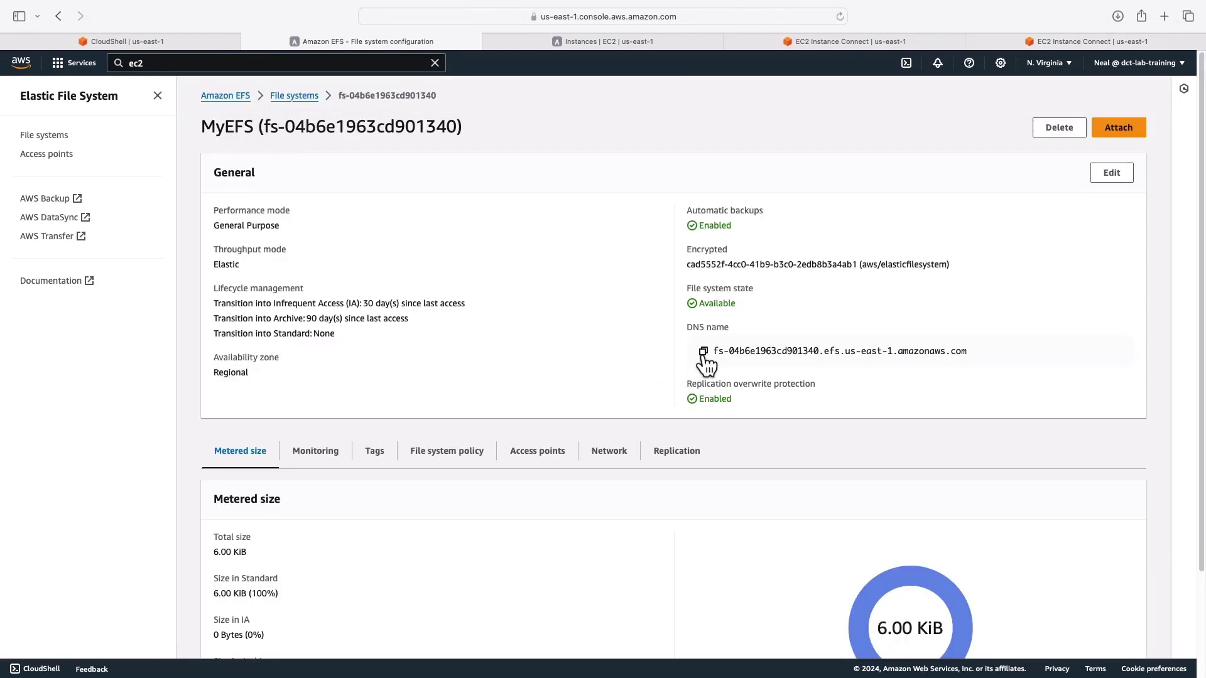
click(703, 352)
key(super+Tab)
key(super+v)
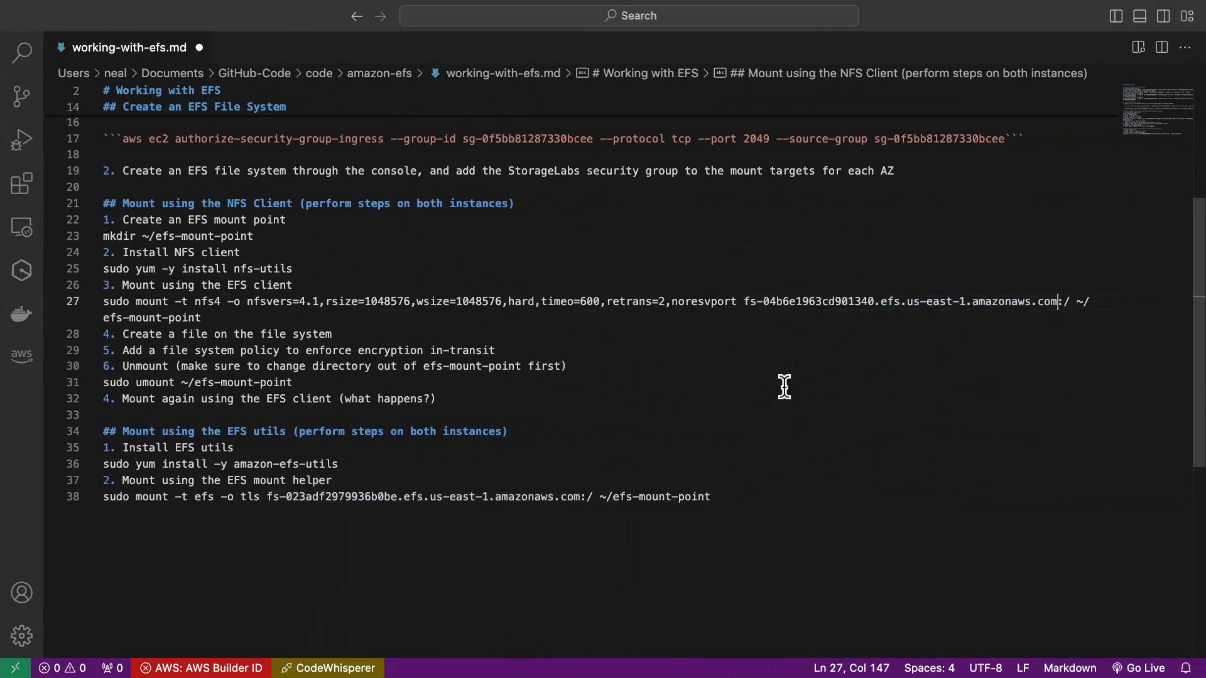
Put the DNS name into the TLS mount command and copy the NFS mount line.
drag(267, 496, 581, 497)
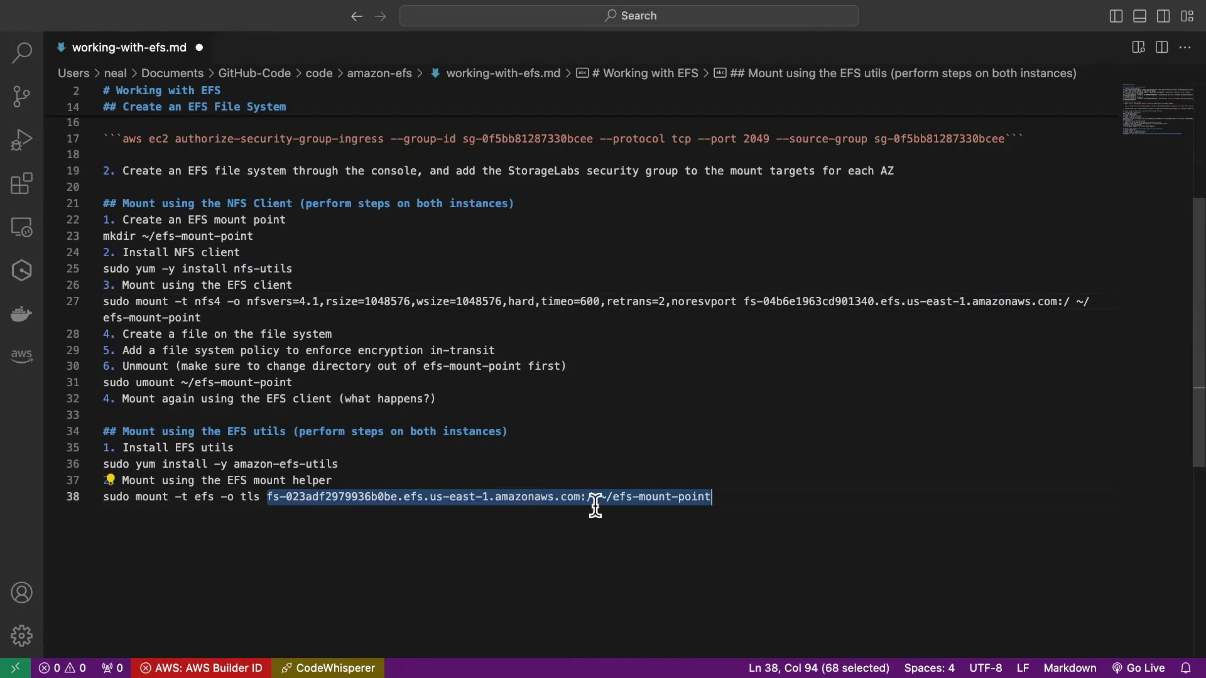
key(super+v)
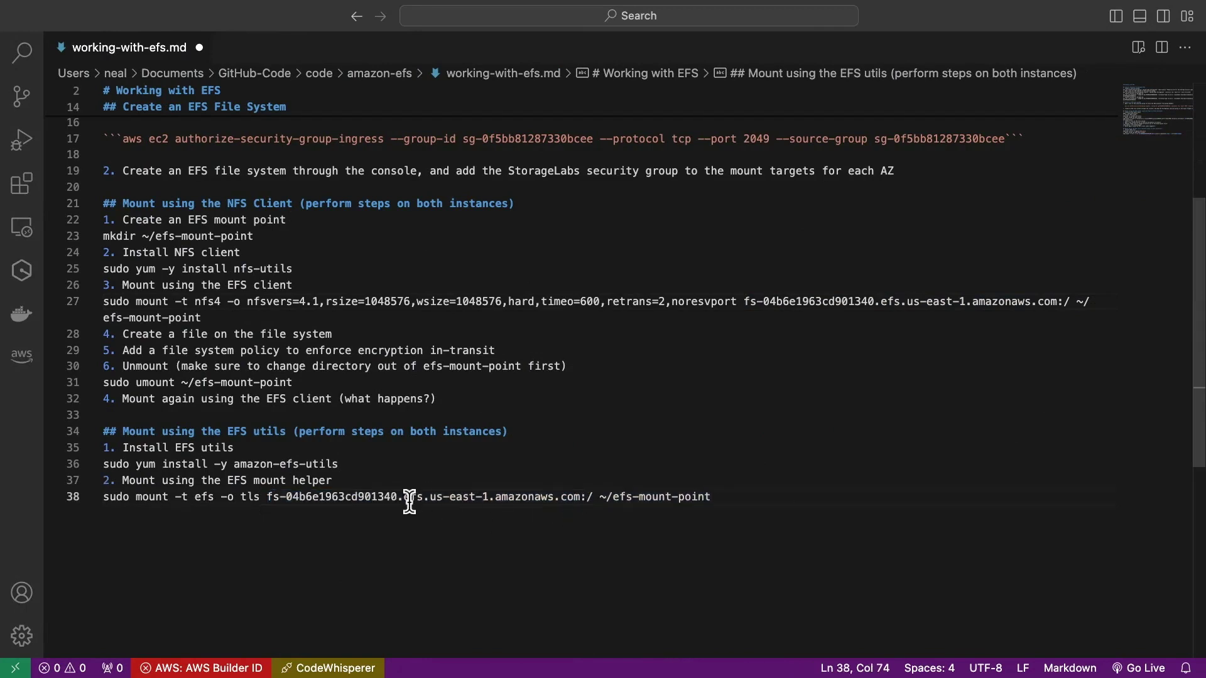
drag(208, 318, 91, 301)
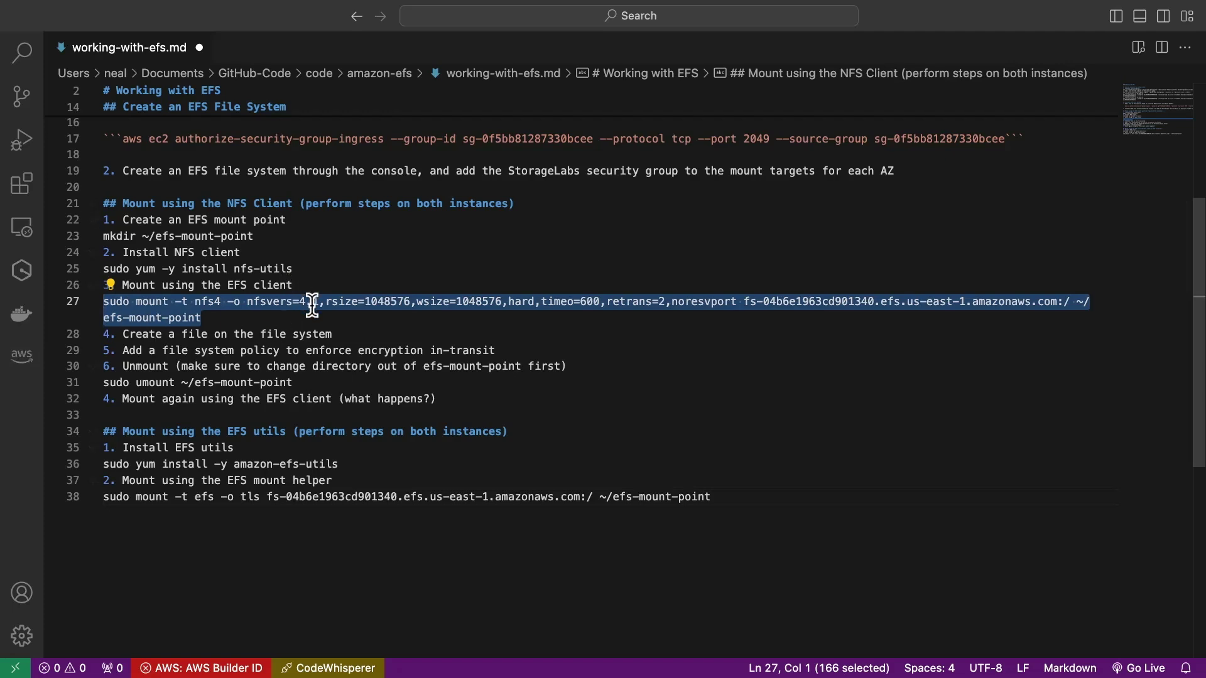
key(super+Tab)
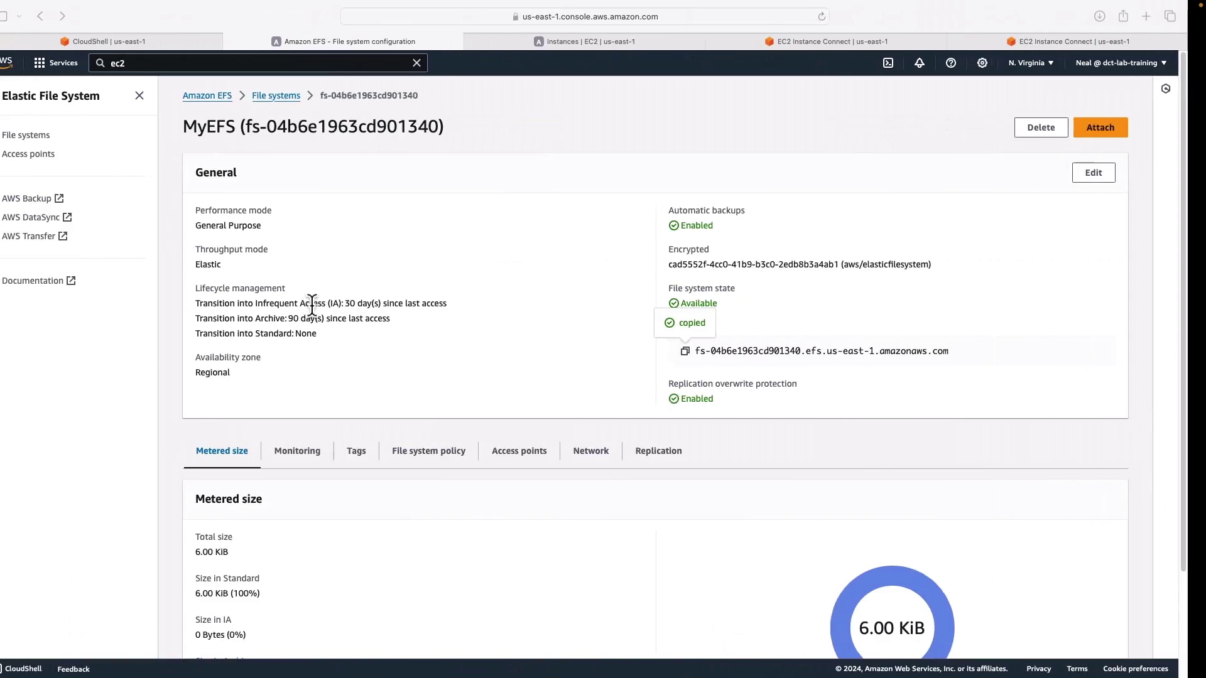
Run the sudo mount -t nfs4 command for MyEFS on both instance terminals.
click(764, 41)
key(super+v)
key(Return)
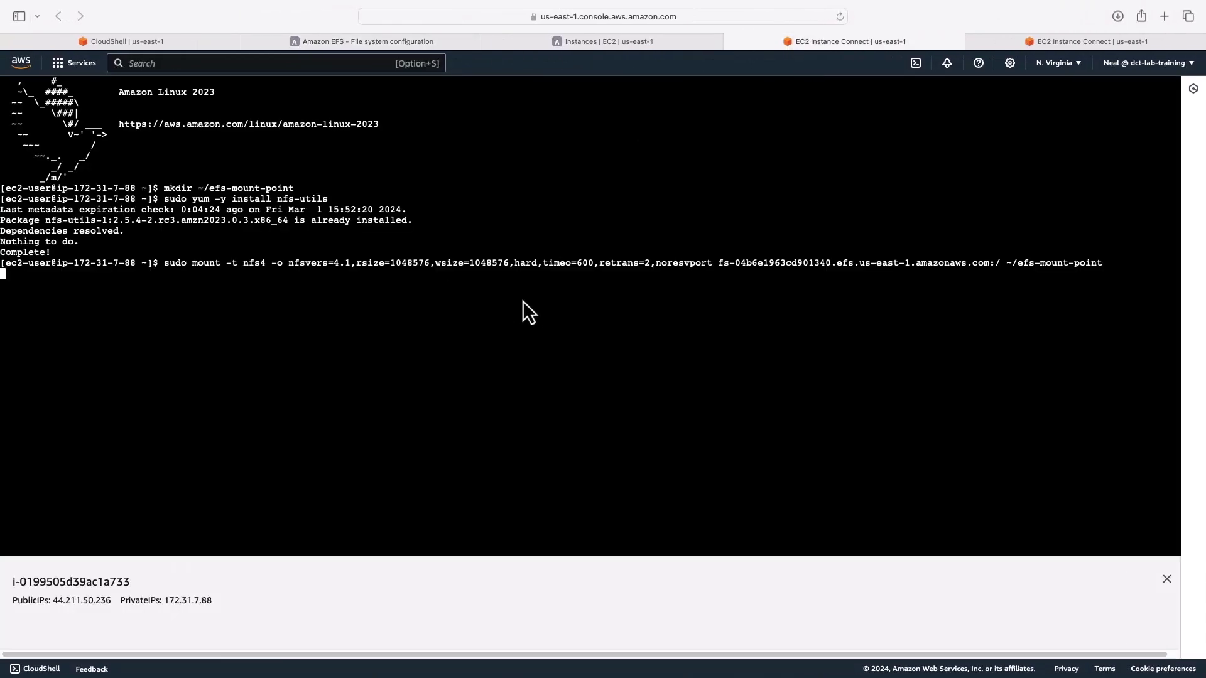
key(ctrl+Tab)
key(super+v)
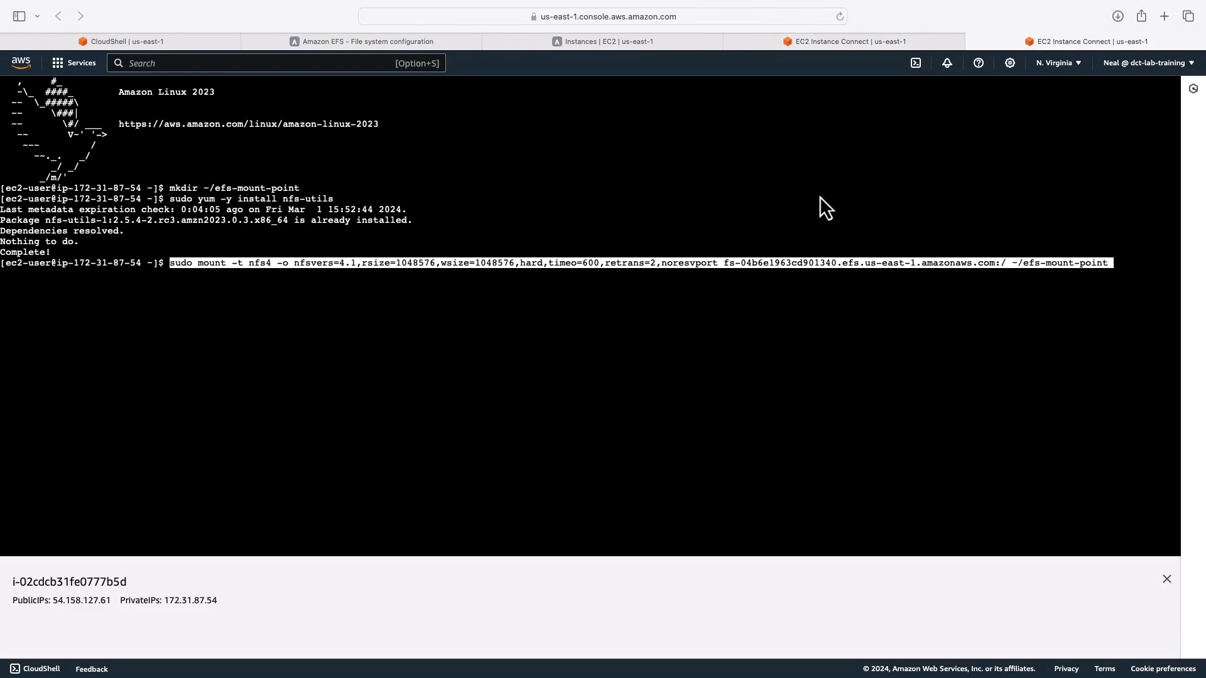
key(Return)
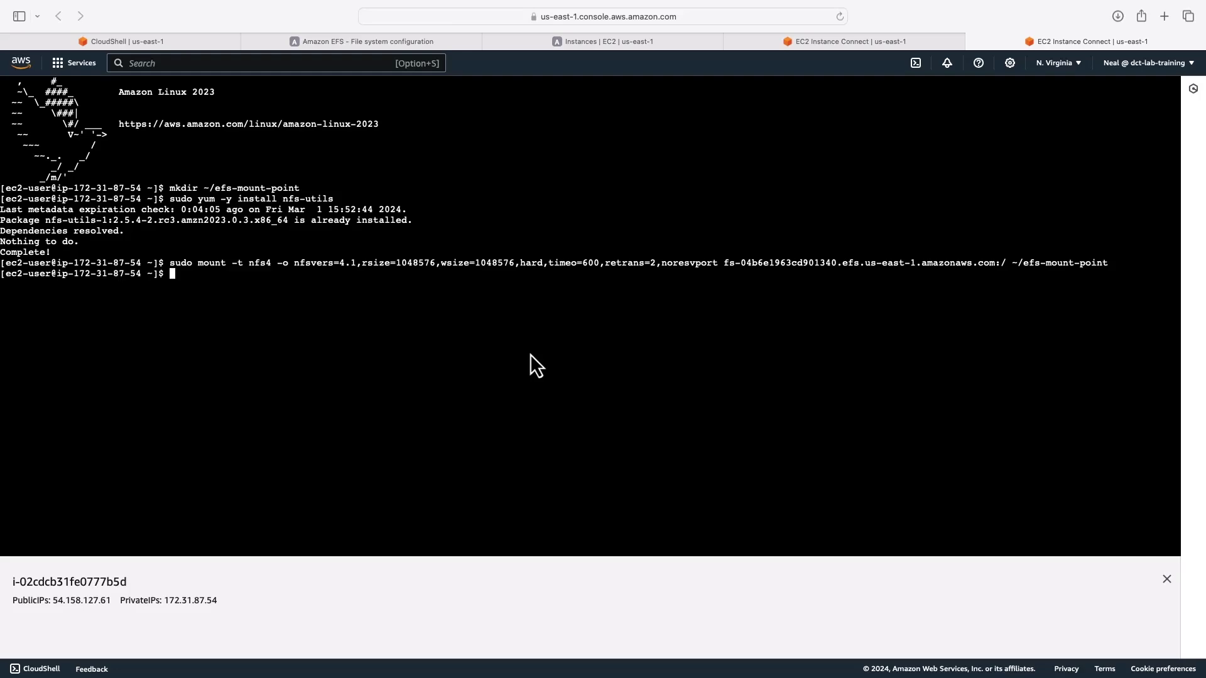
key(super+Tab)
drag(123, 333, 339, 335)
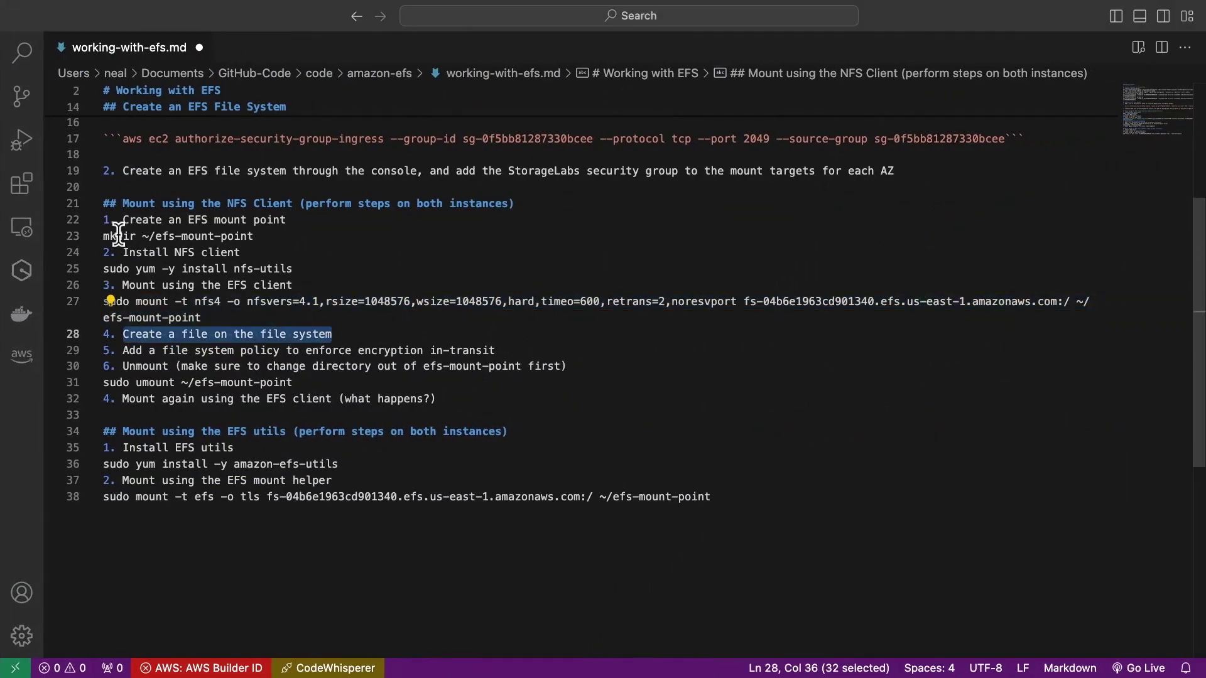
On the first instance, cd to ~/efs-mount-point, create instance1.txt, and list files.
click(139, 236)
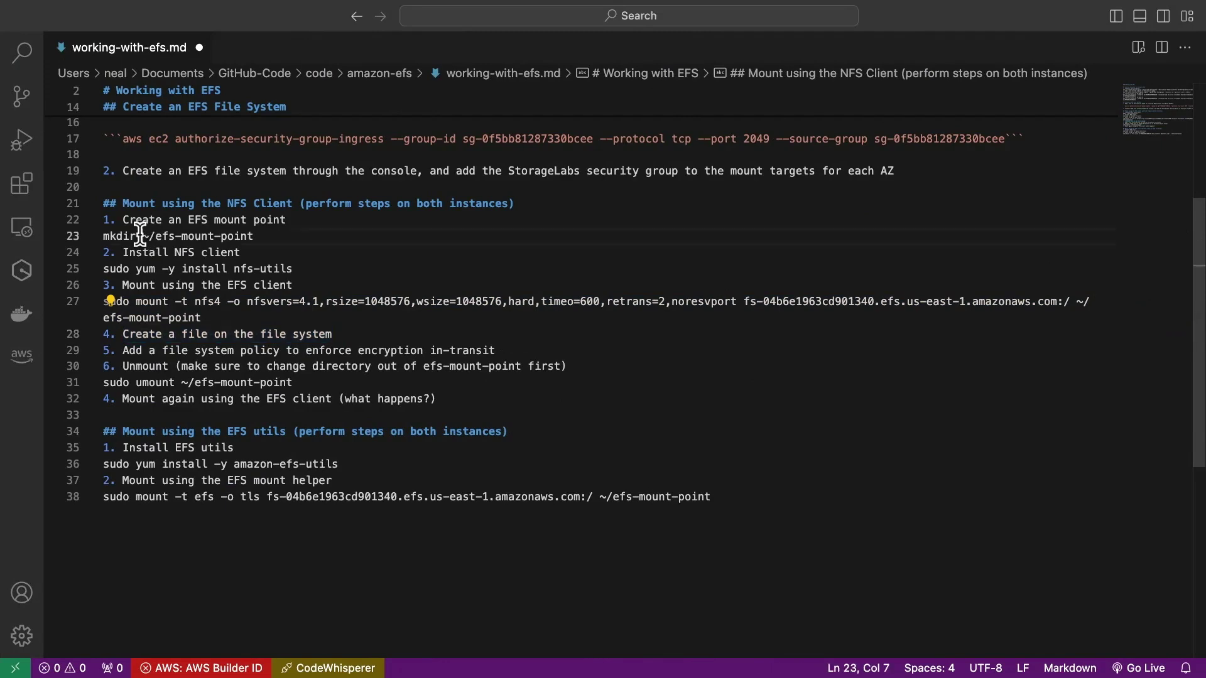
drag(138, 236, 267, 235)
key(super+c)
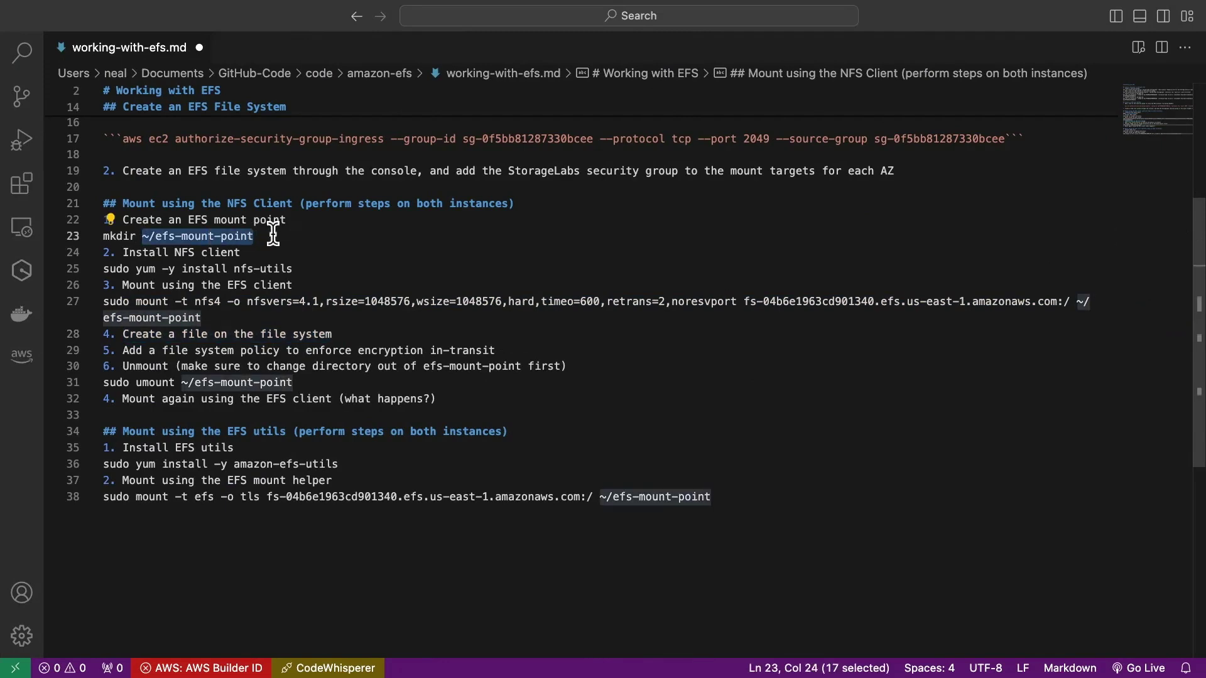
key(ctrl+Left)
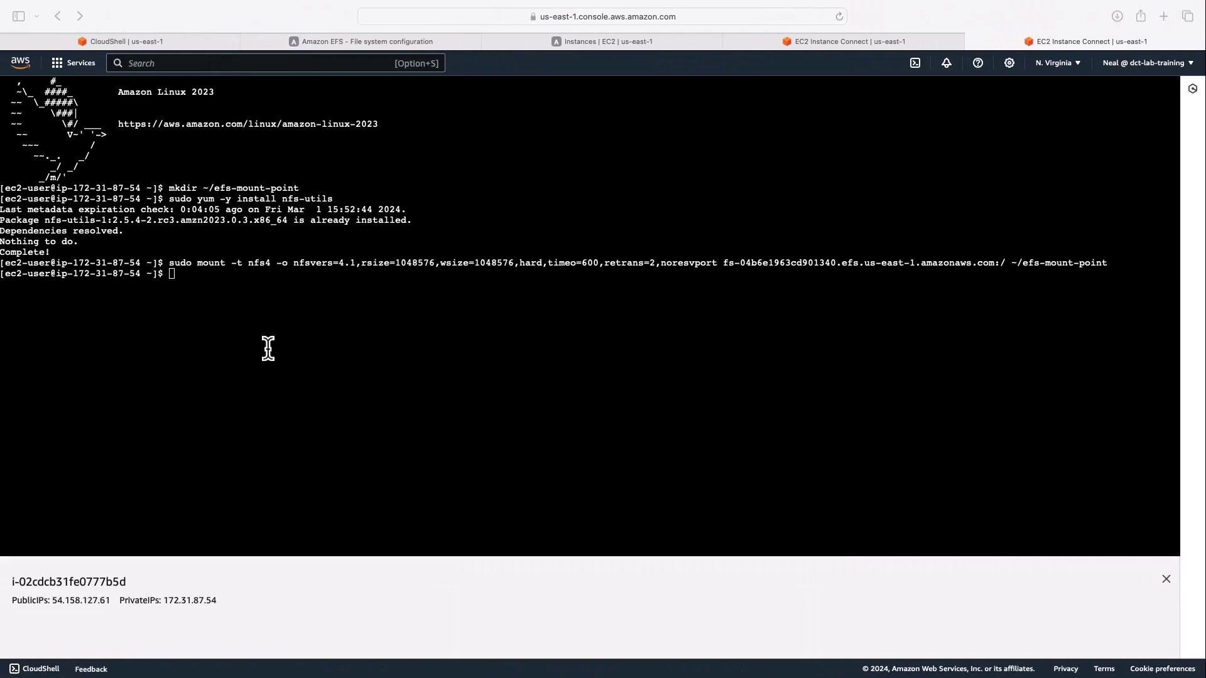
click(890, 40)
text(cd)
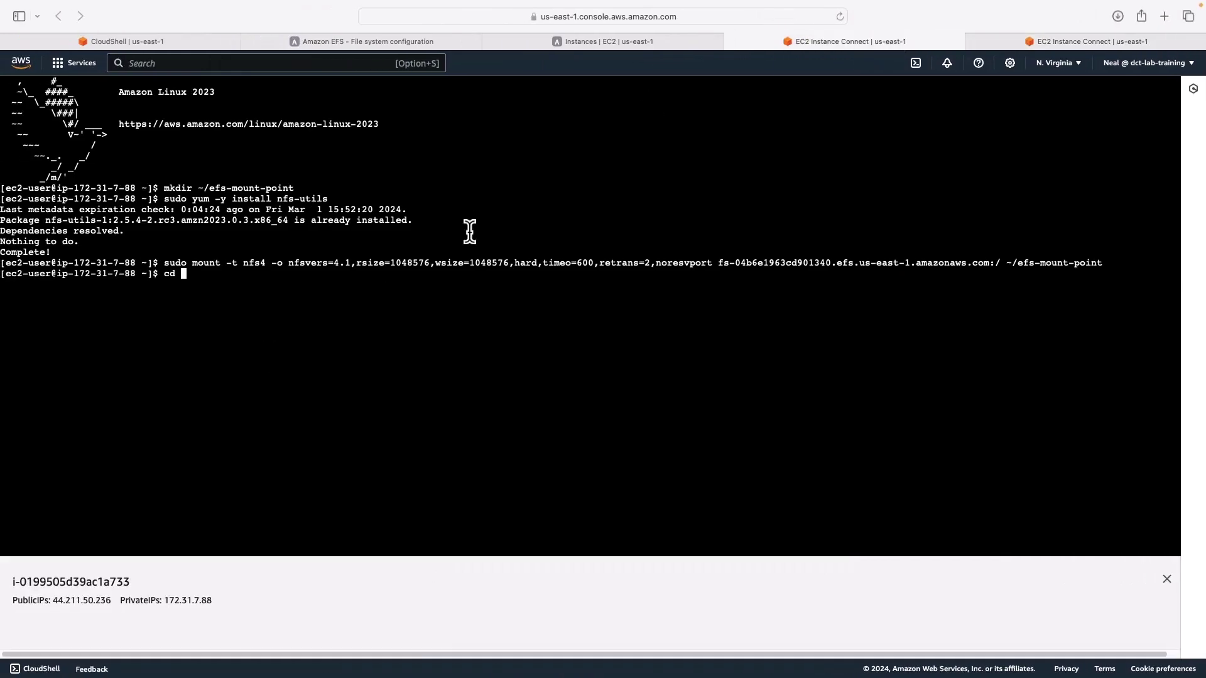
key(super+v)
key(Return)
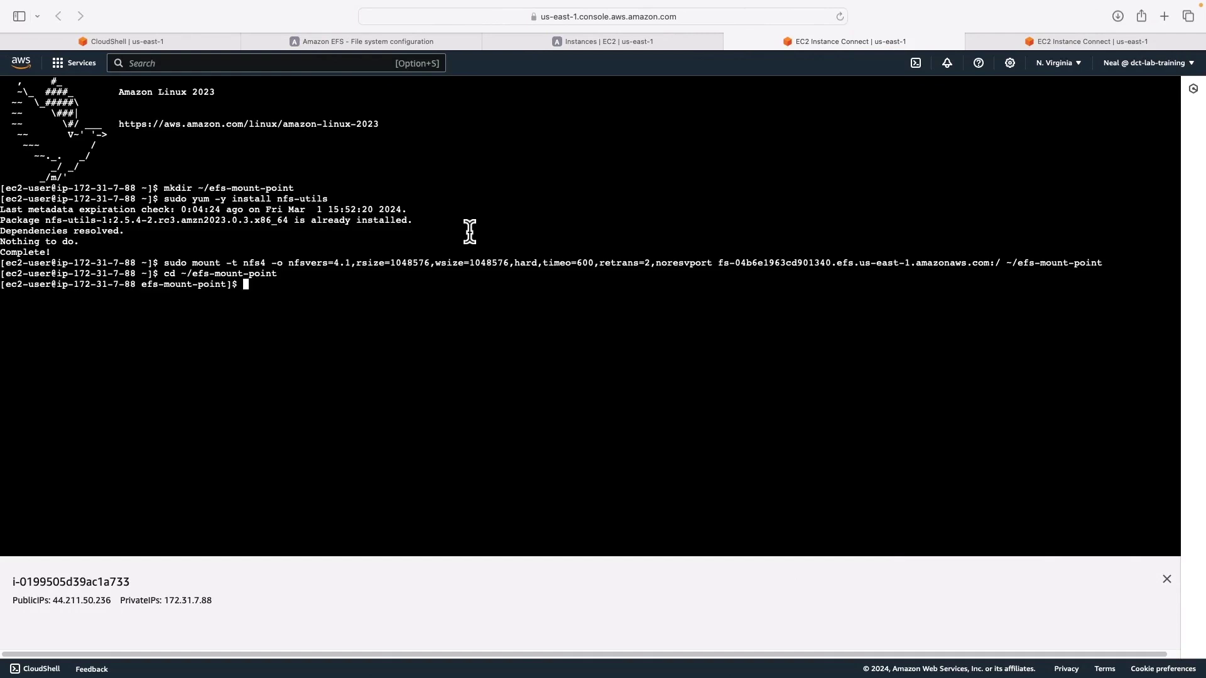
text(sudo touch )
text(instance1.tx)
text(t)
key(Return)
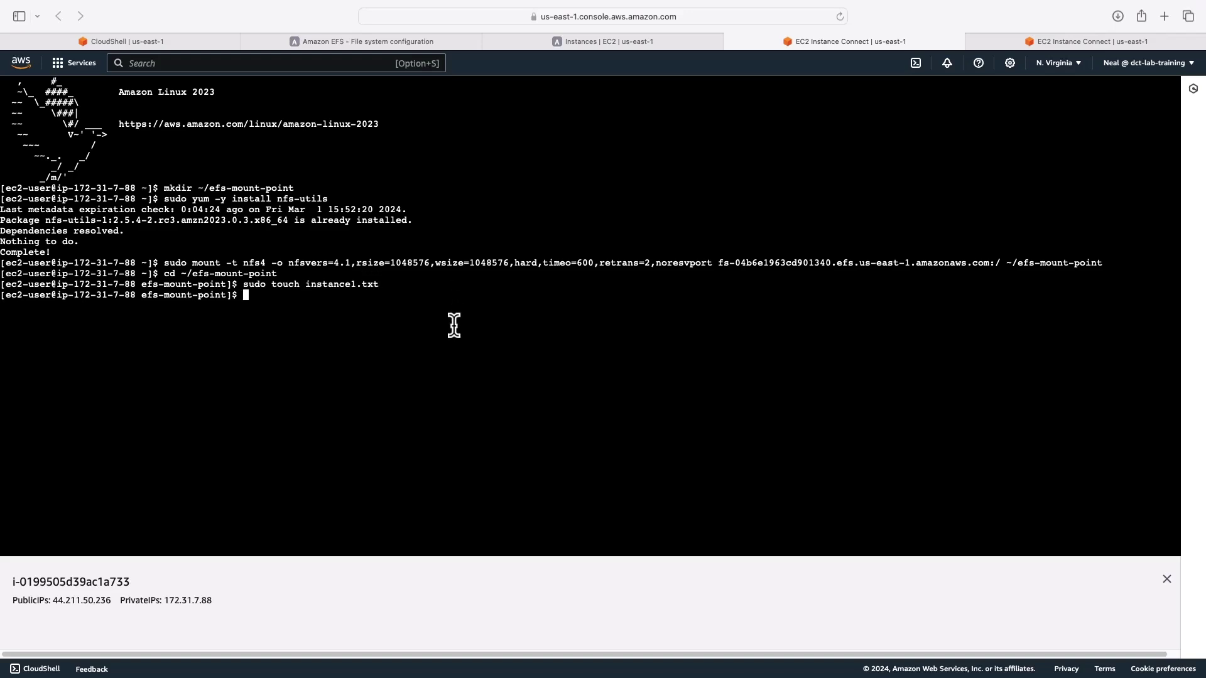
text(ls)
key(Return)
On the other instance, create instance2.txt and compare listings across both terminals.
click(1042, 45)
text(cd ~/efs-mount-point)
key(Return)
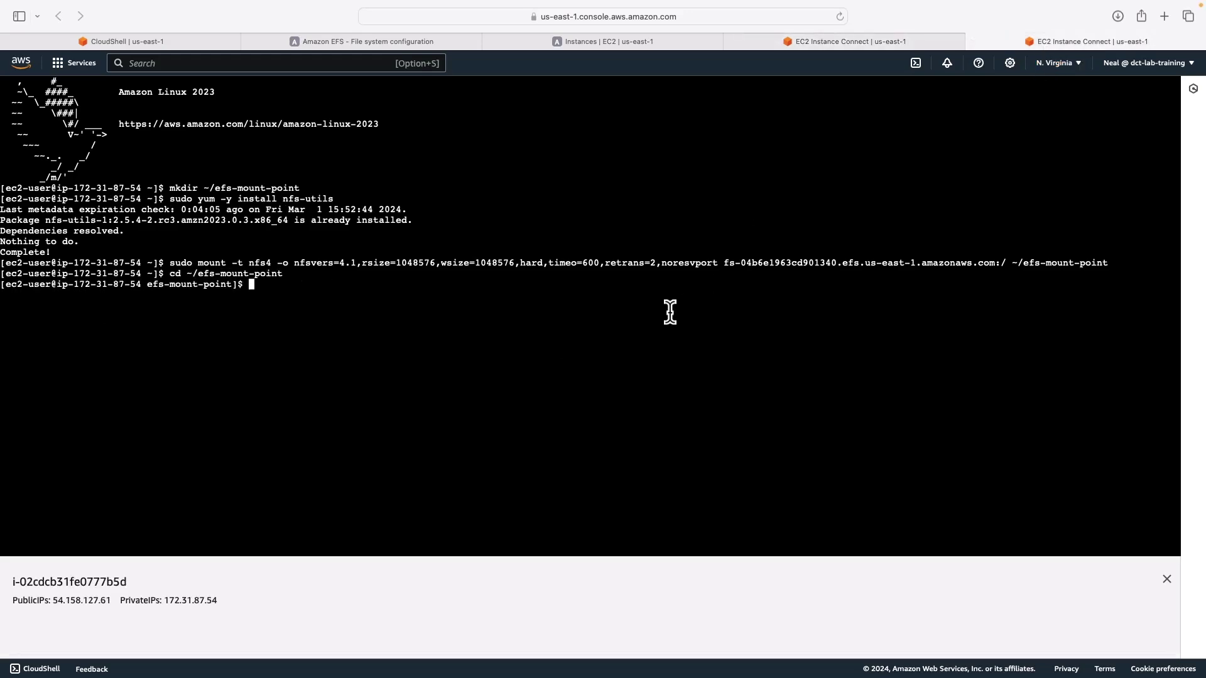
text(ls)
key(Return)
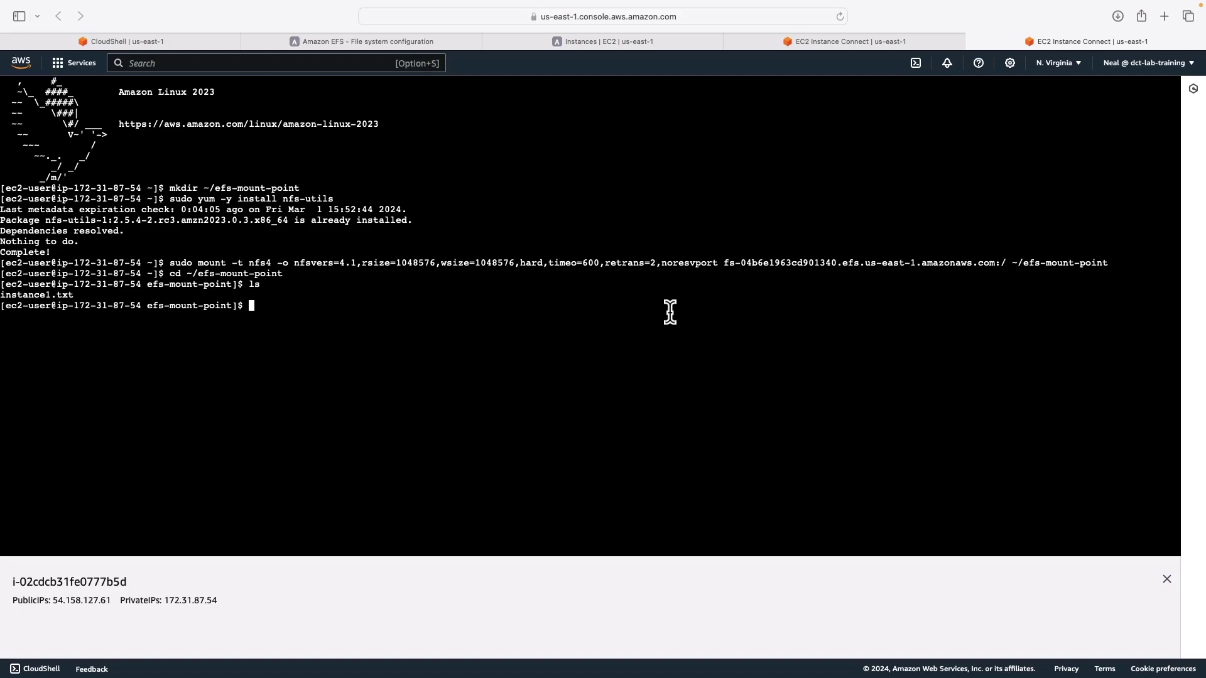
text(su)
key(BackSpace)
text(udo touch )
text(instance2.txt)
key(Return)
text(ls)
key(Return)
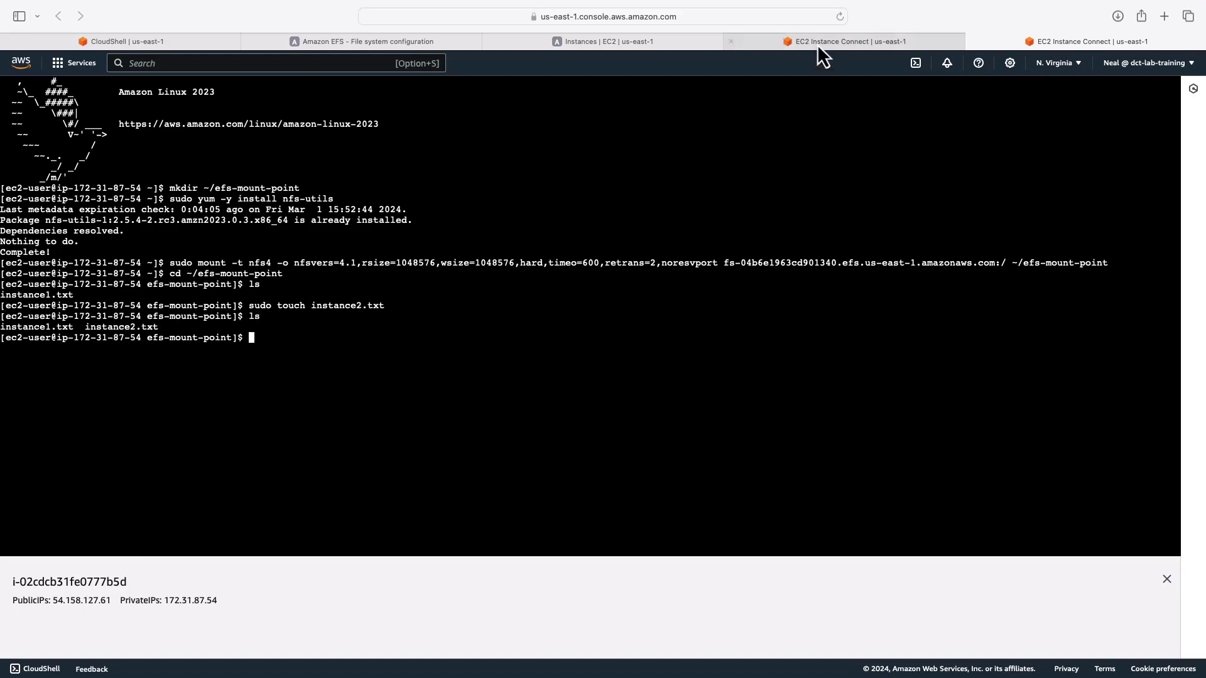
click(819, 45)
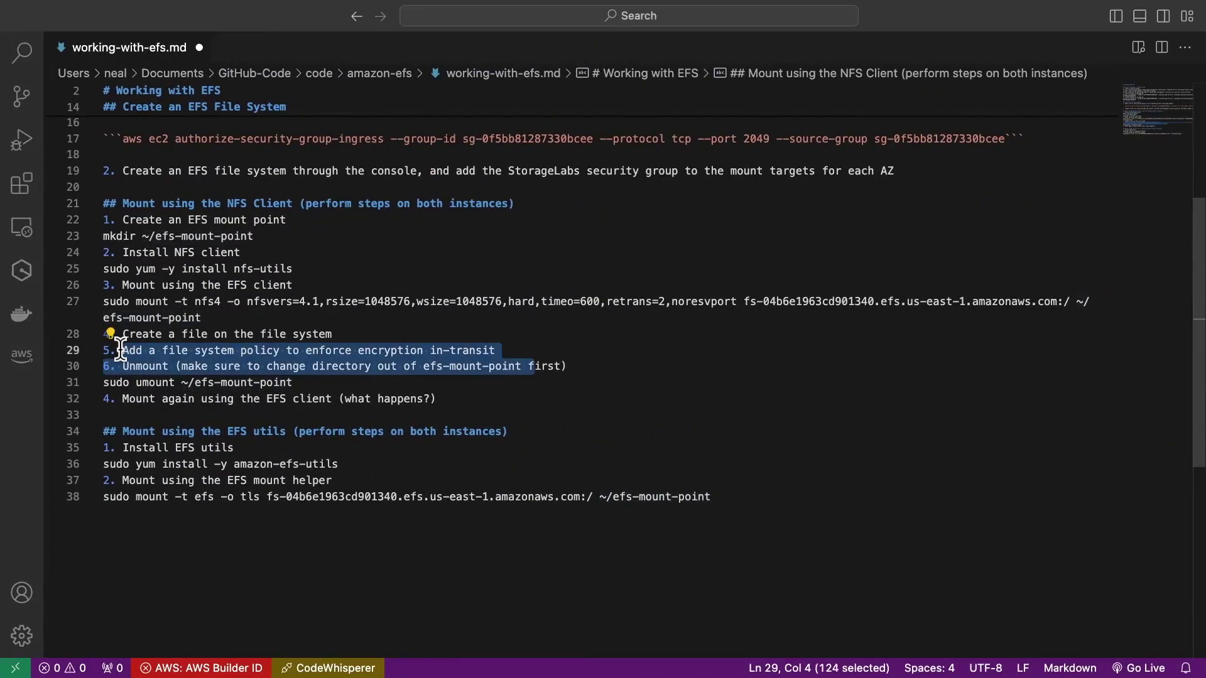
Edit MyEFS's file system policy to enforce in-transit encryption for all clients, and save.
click(121, 349)
drag(358, 350, 499, 349)
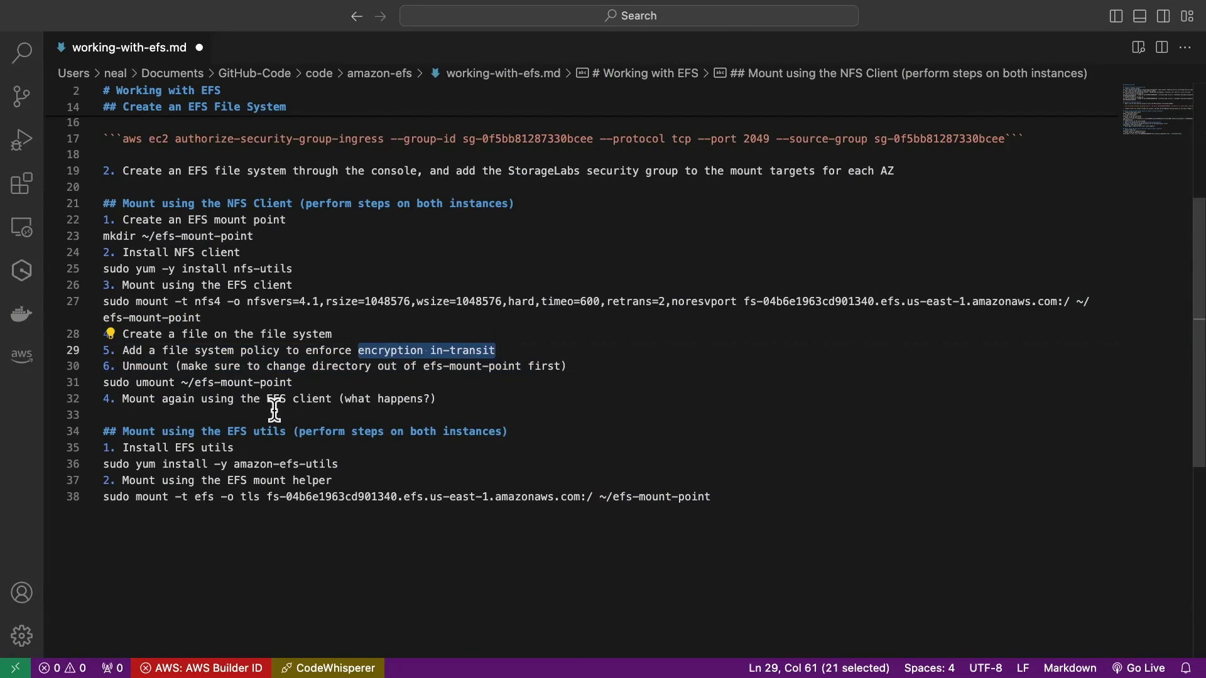
key(super+Tab)
click(352, 44)
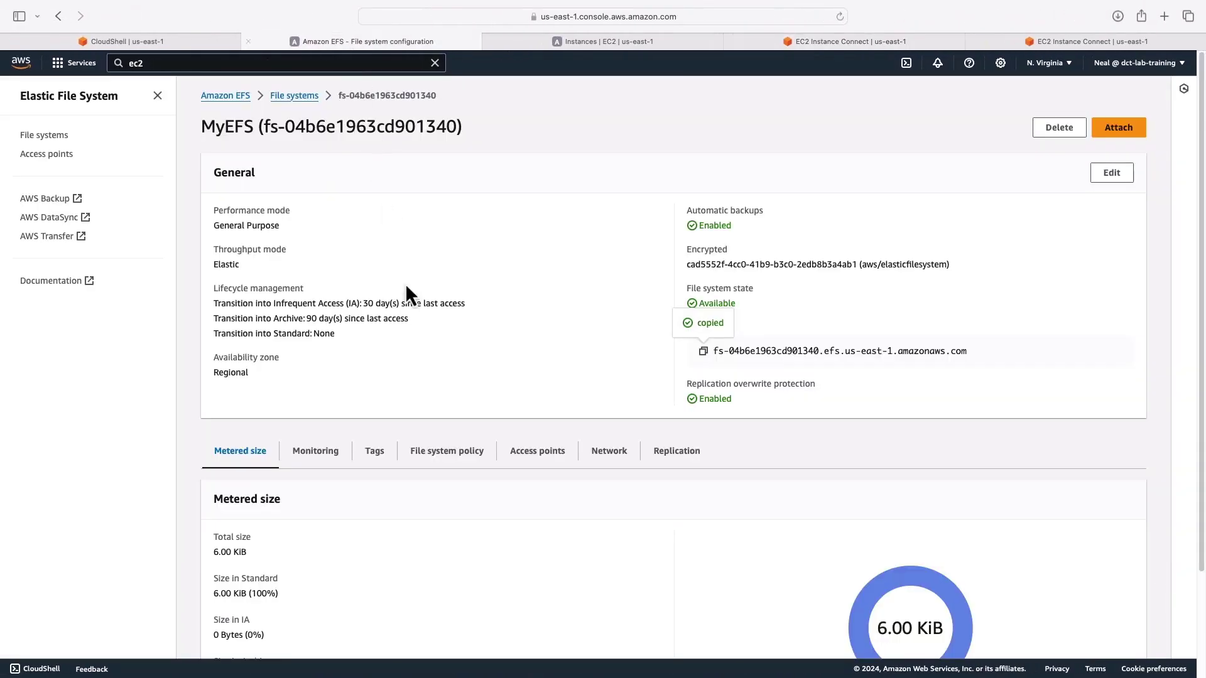
click(470, 459)
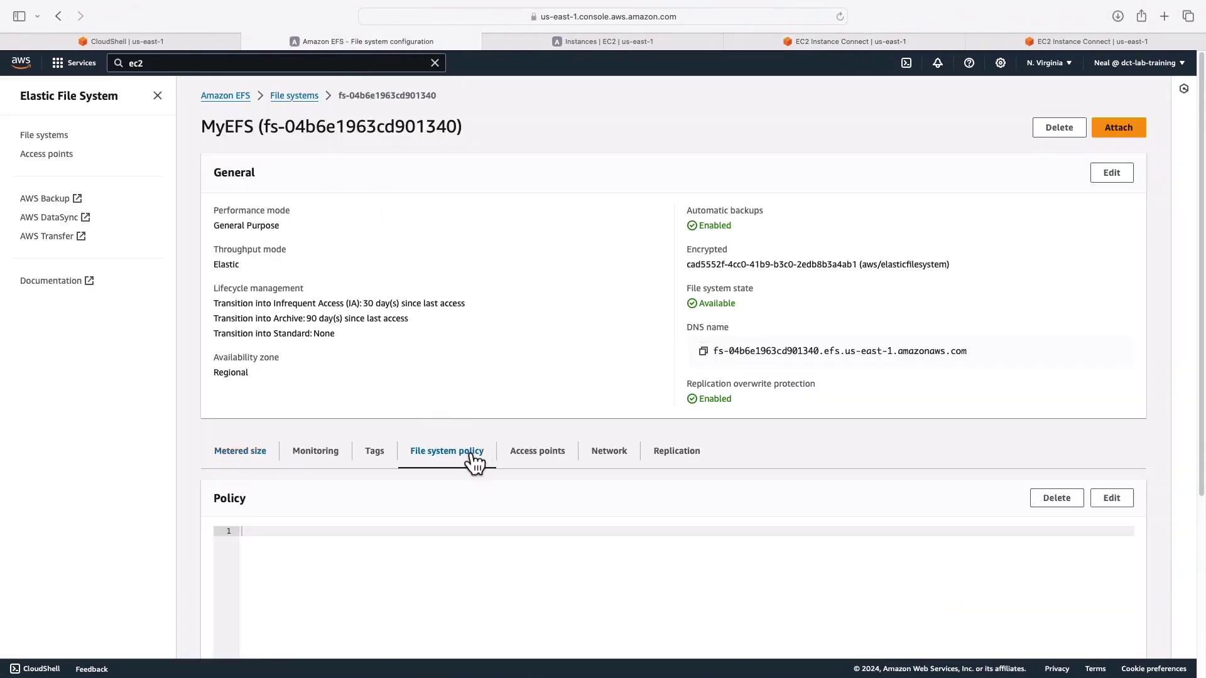
scroll(472, 459, down, 5)
click(1110, 243)
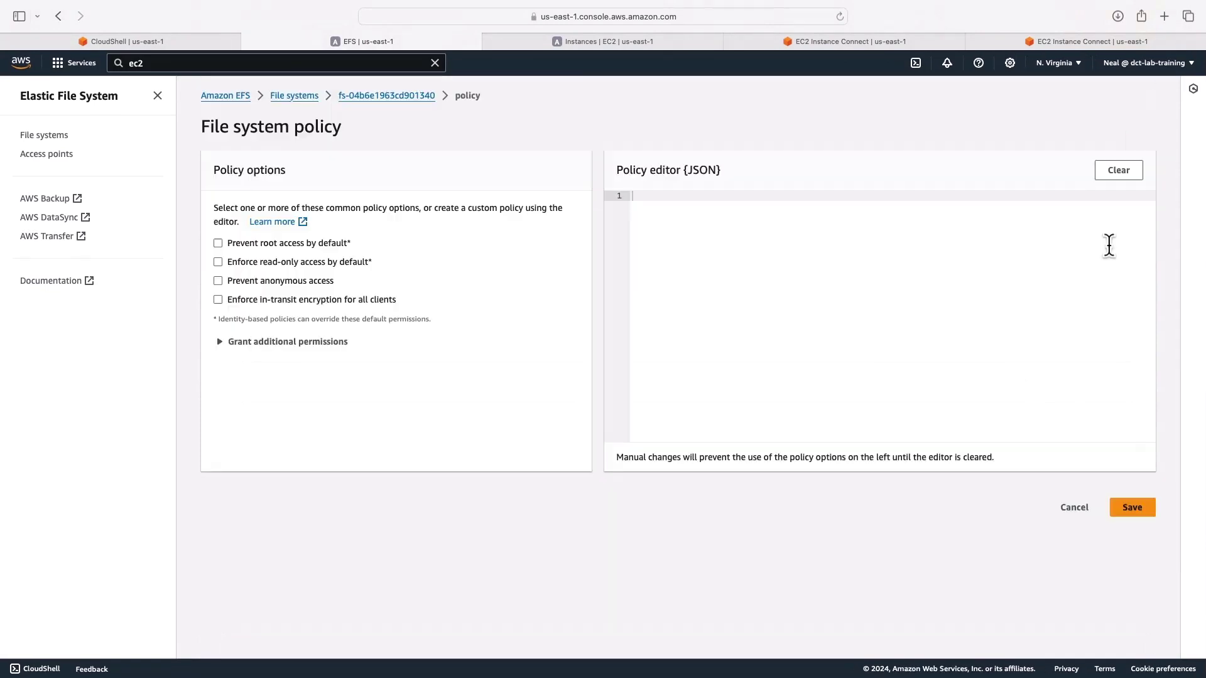
click(219, 300)
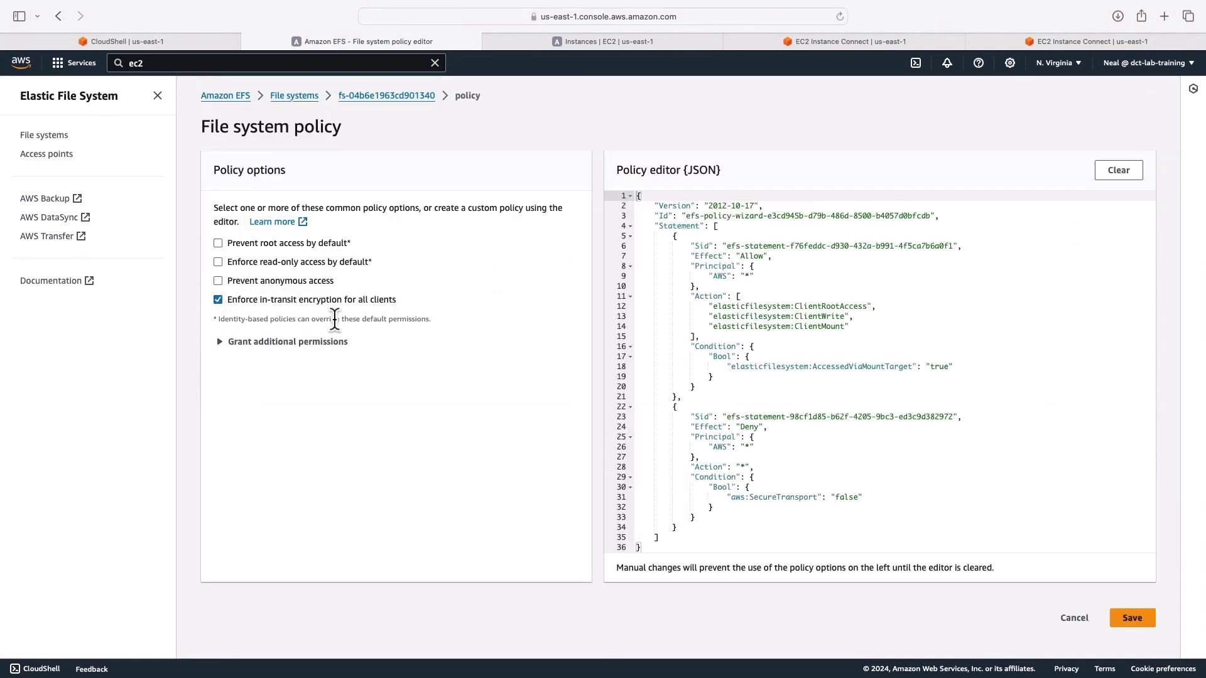
click(1132, 618)
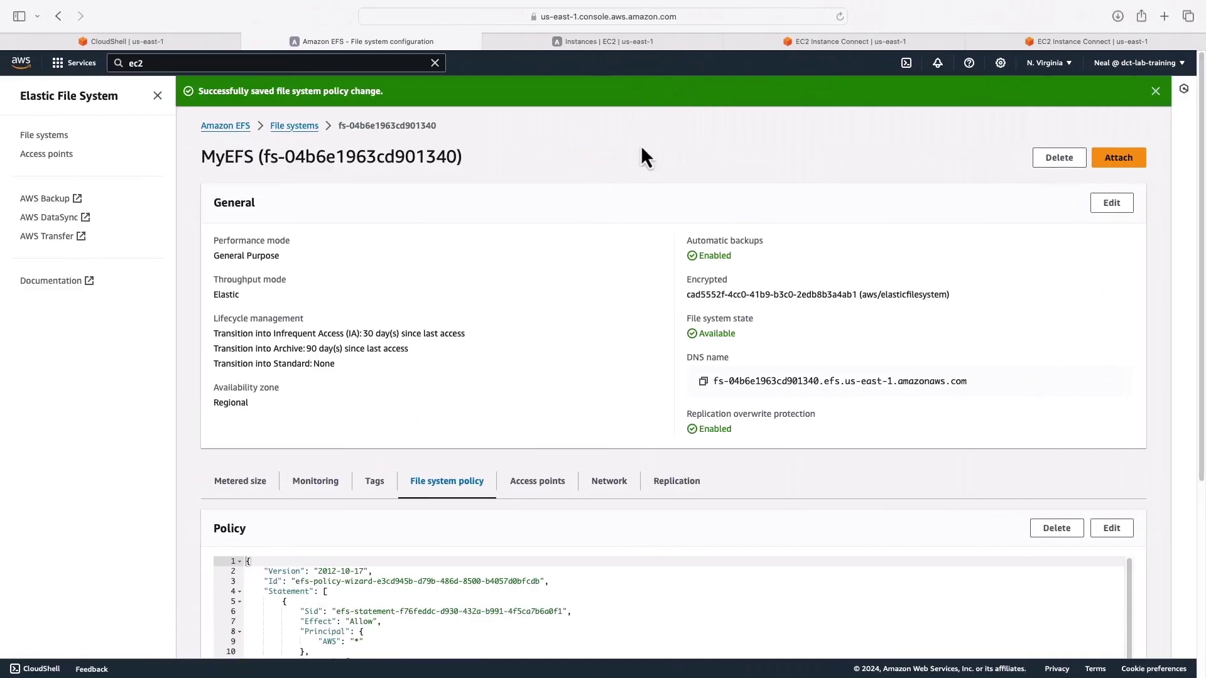
text(sudo umount ~/efs-mount-point)
Unmount ~/efs-mount-point on the first instance, retrying from the home directory after 'device is busy'.
key(Return)
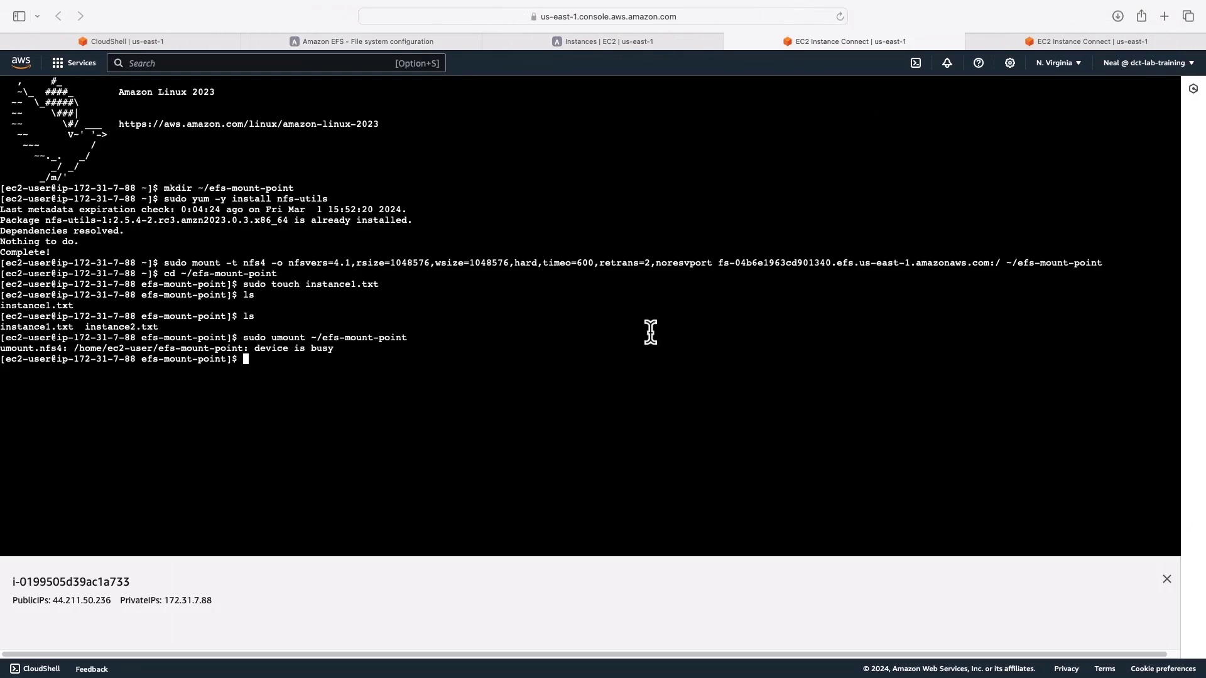
text(cd )
text(~)
key(Return)
key(Up)
key(Up)
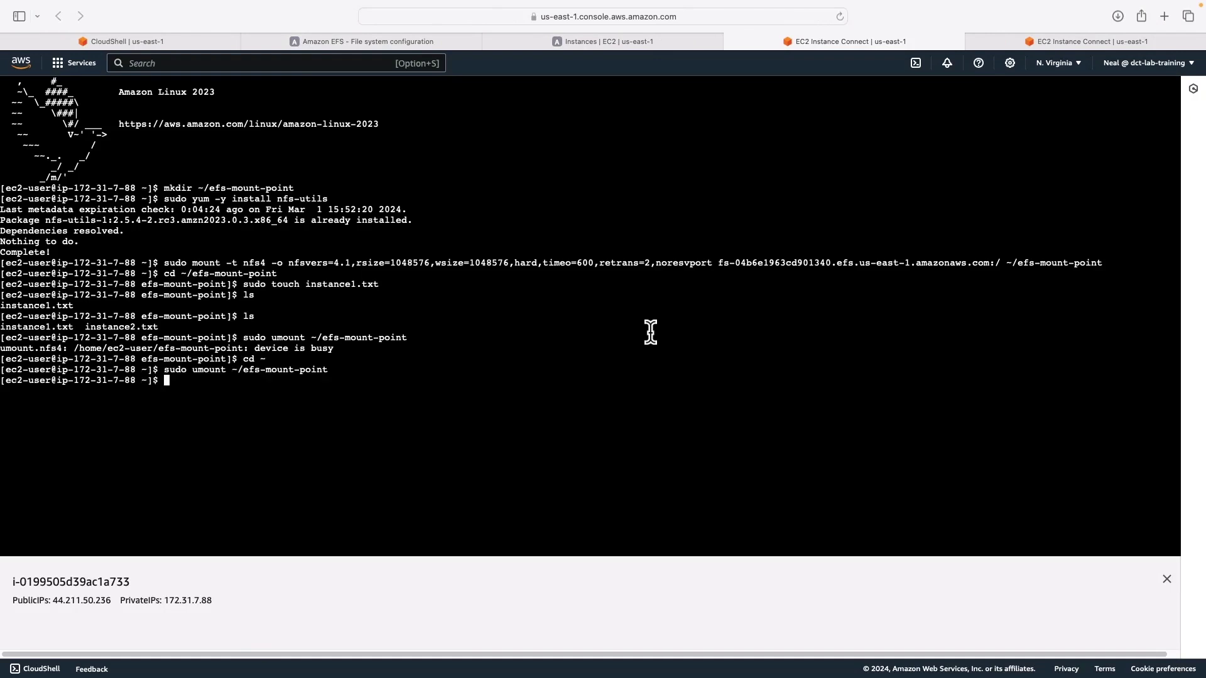
Return home and unmount on the second instance, then clear the first terminal.
click(1046, 42)
text(c)
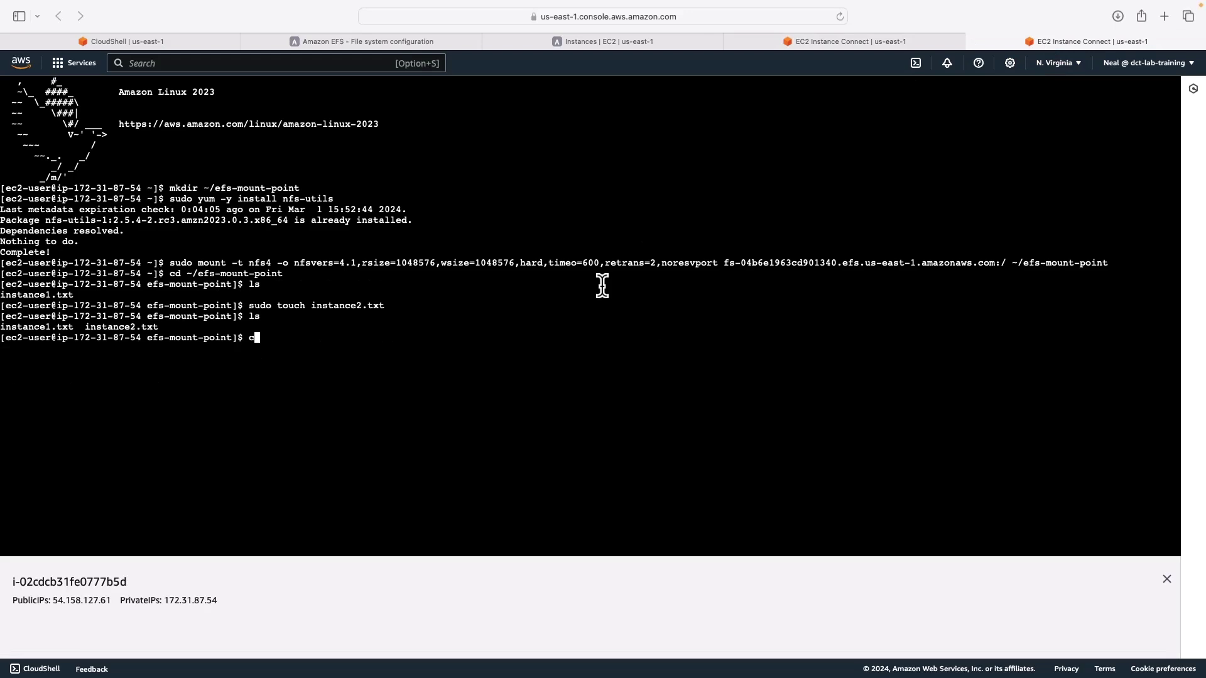
text(d ~)
text(~)
key(Return)
text(cd ~)
key(Return)
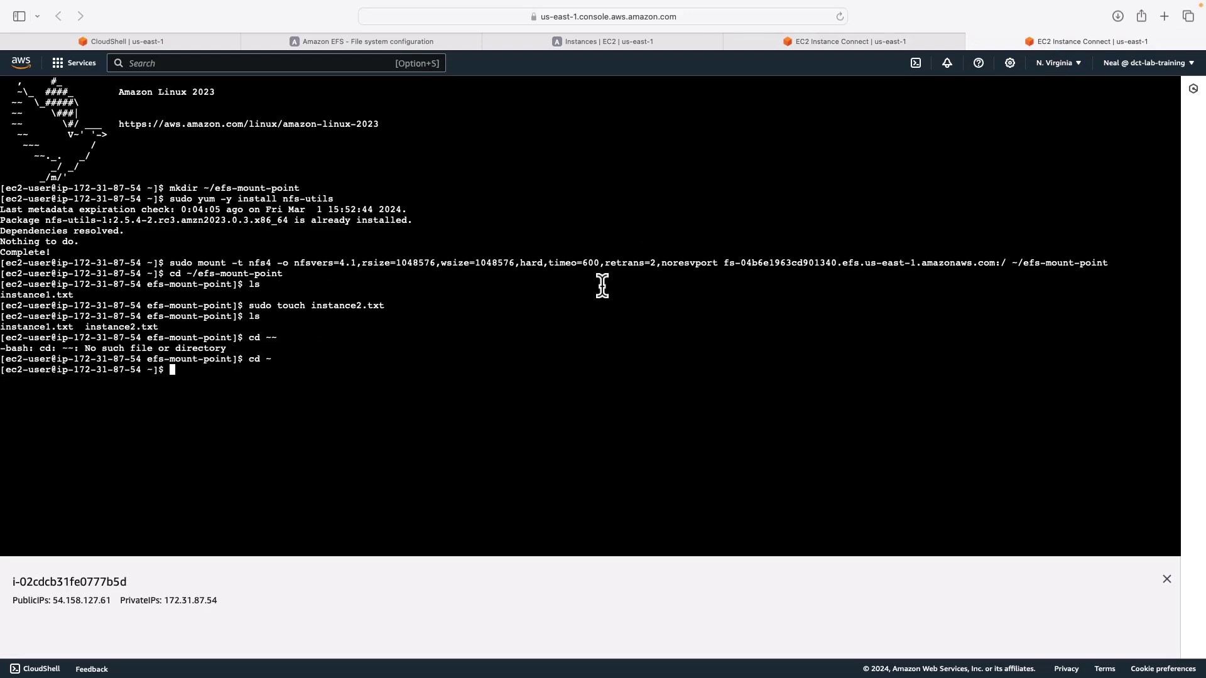
text(sudo umount ~/efs-mount-point)
key(Return)
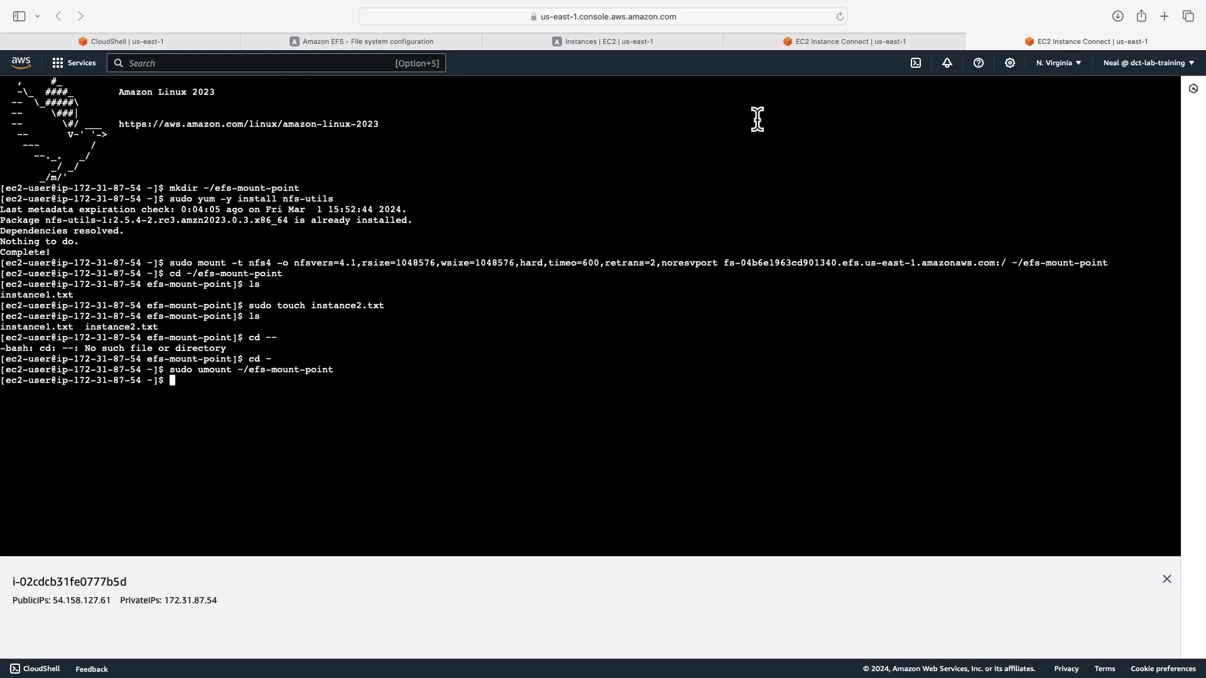
click(770, 47)
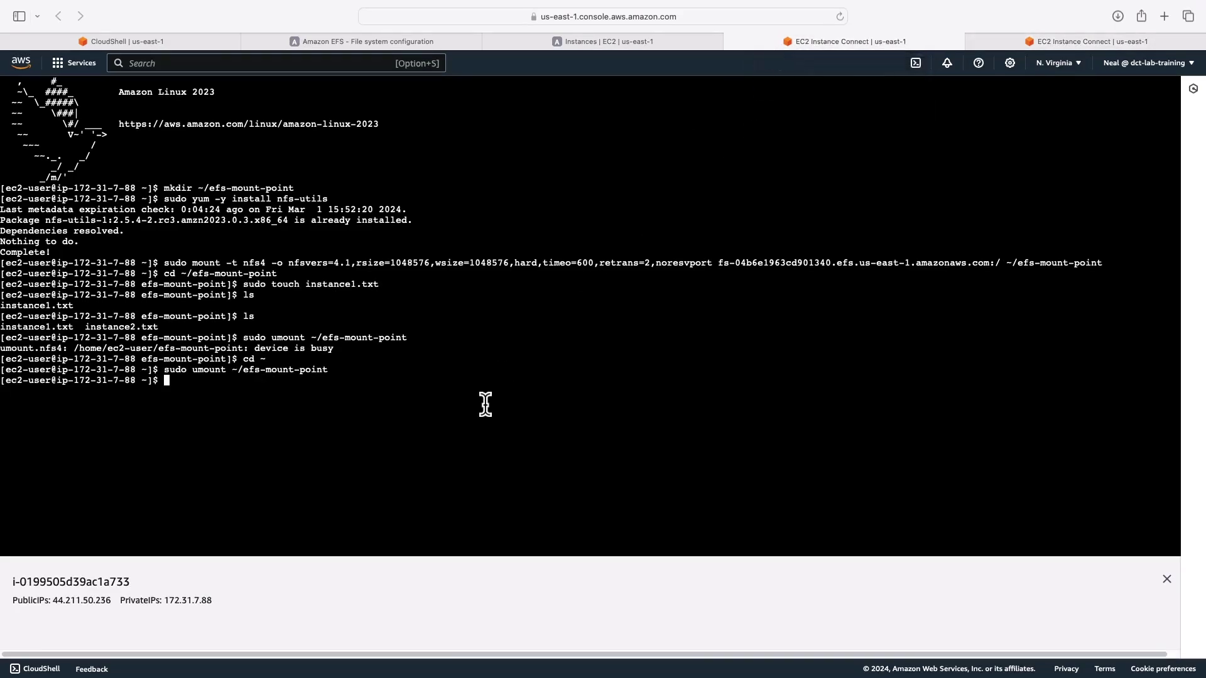
key(ctrl+l)
key(Return)
key(Return)
key(Return)
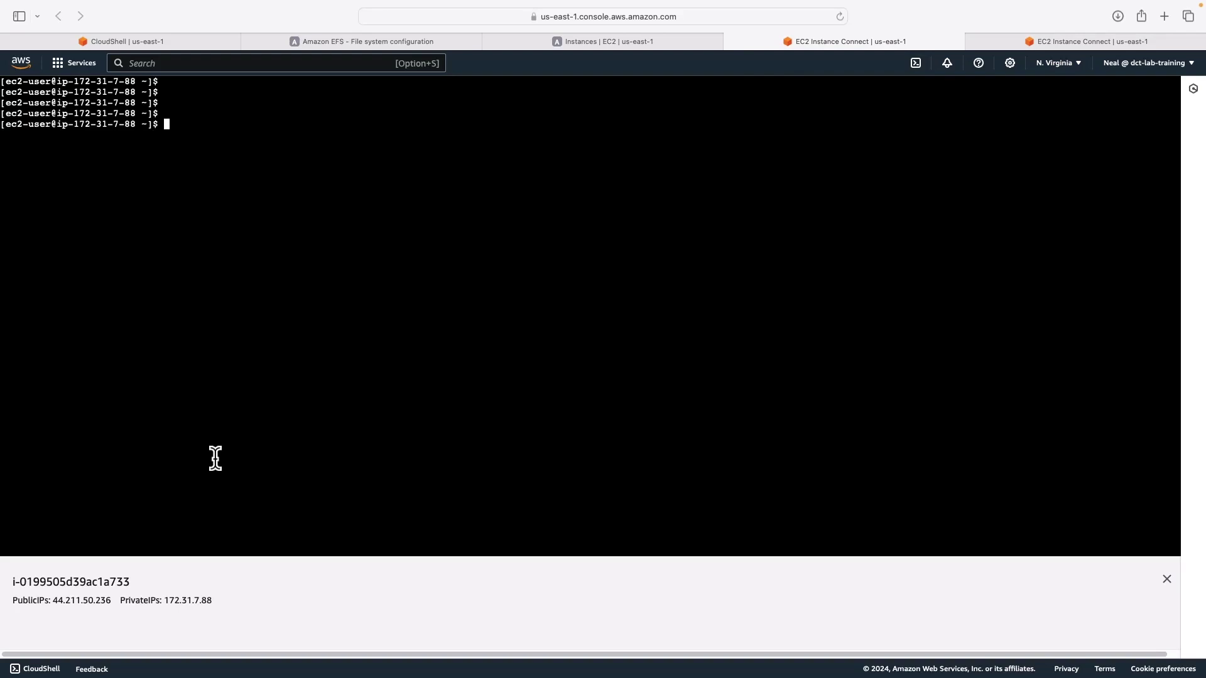
text(sudo umount ~/efs-mount-point)
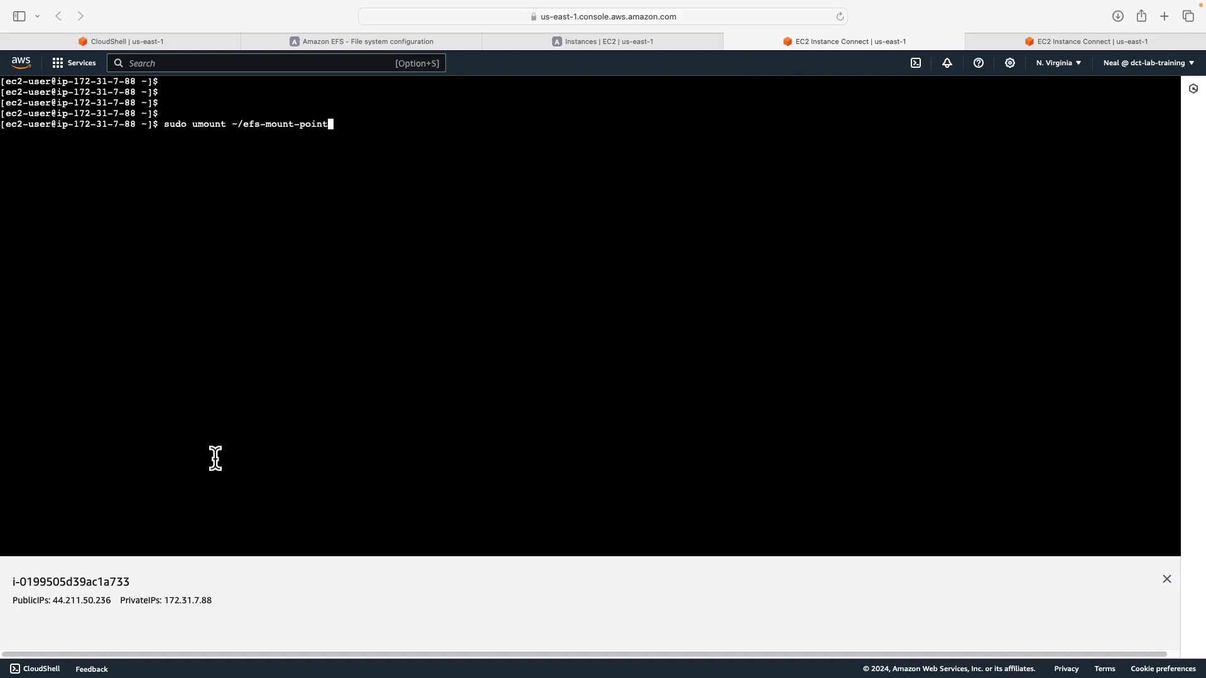
Rerun the plain NFS mount command on both instances; both get 'access denied by server'.
key(Up)
key(Up)
key(Up)
key(Up)
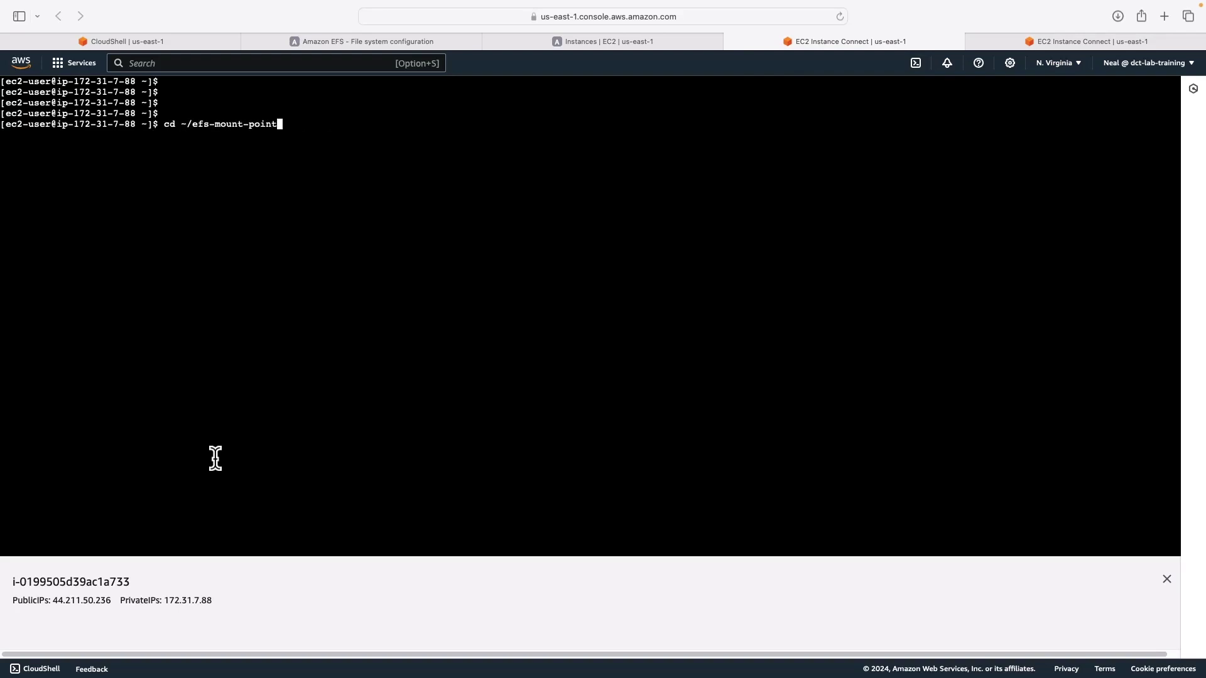
key(Up)
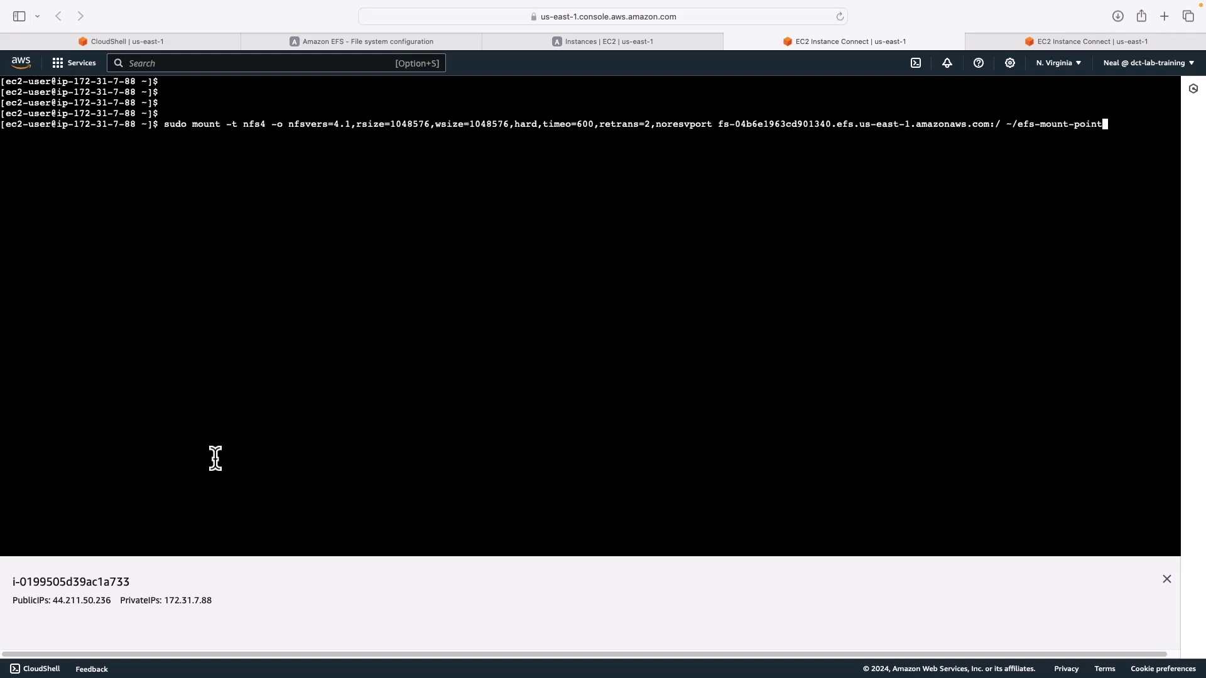
key(Return)
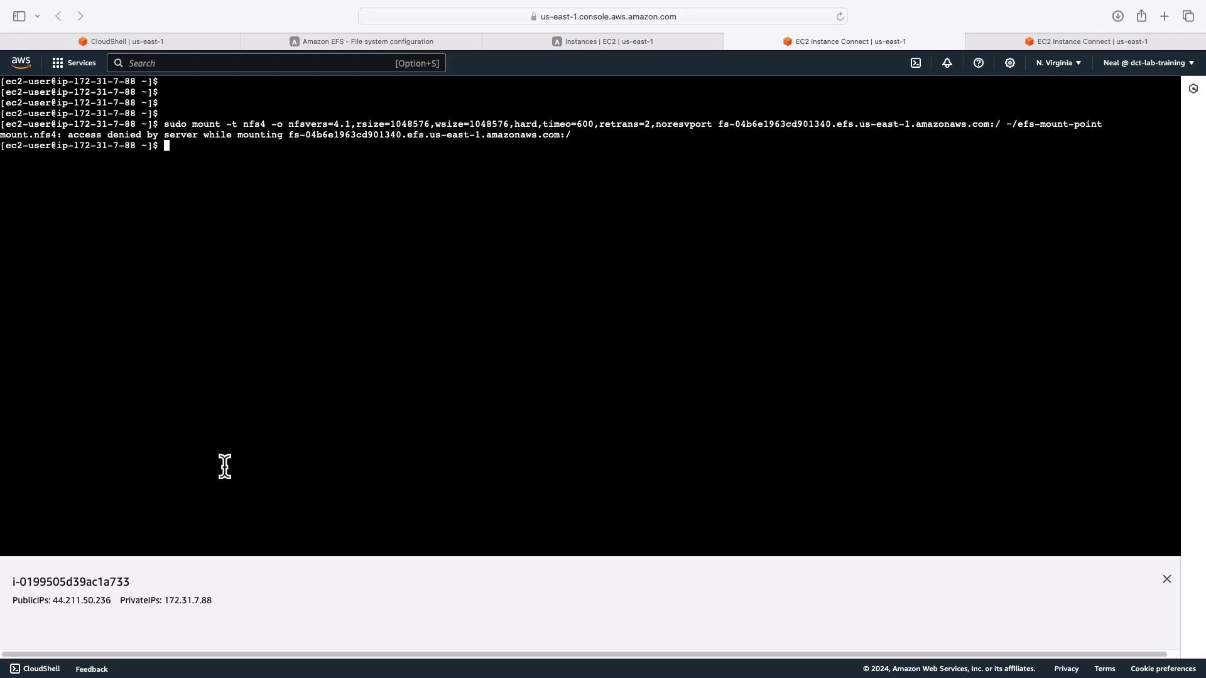
click(999, 41)
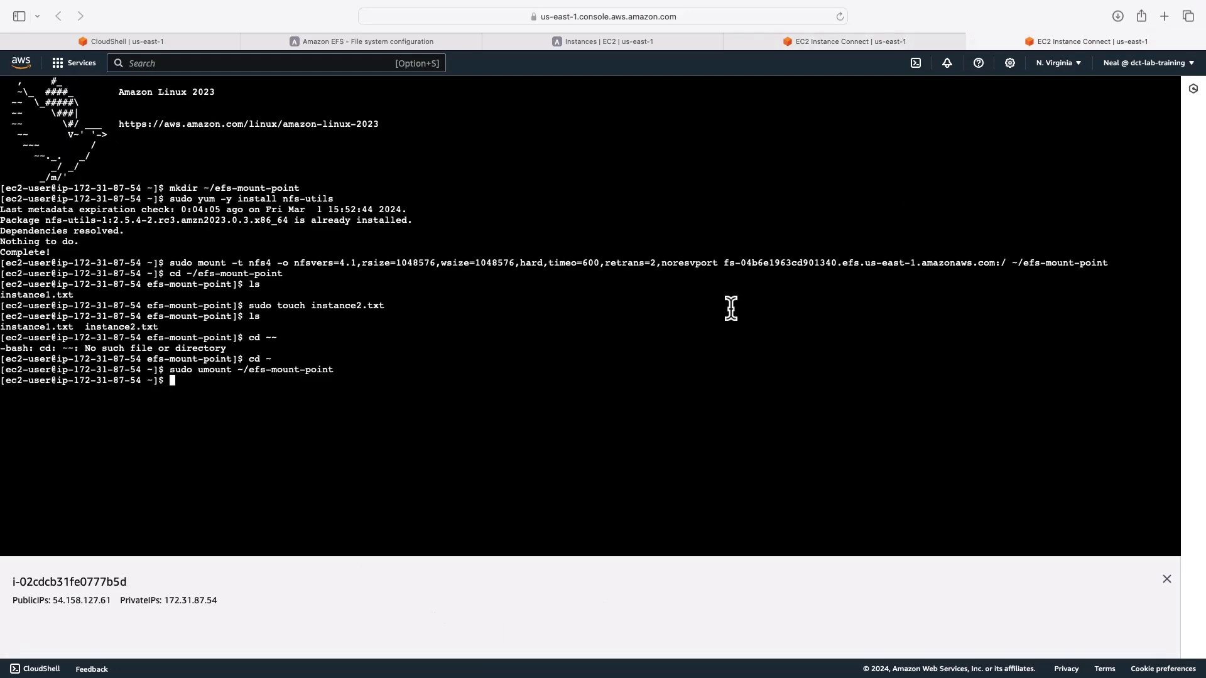
key(Up)
key(Up)
key(Up)
key(Up)
key(Up)
key(Up)
key(Up)
key(Up)
key(Down)
key(Return)
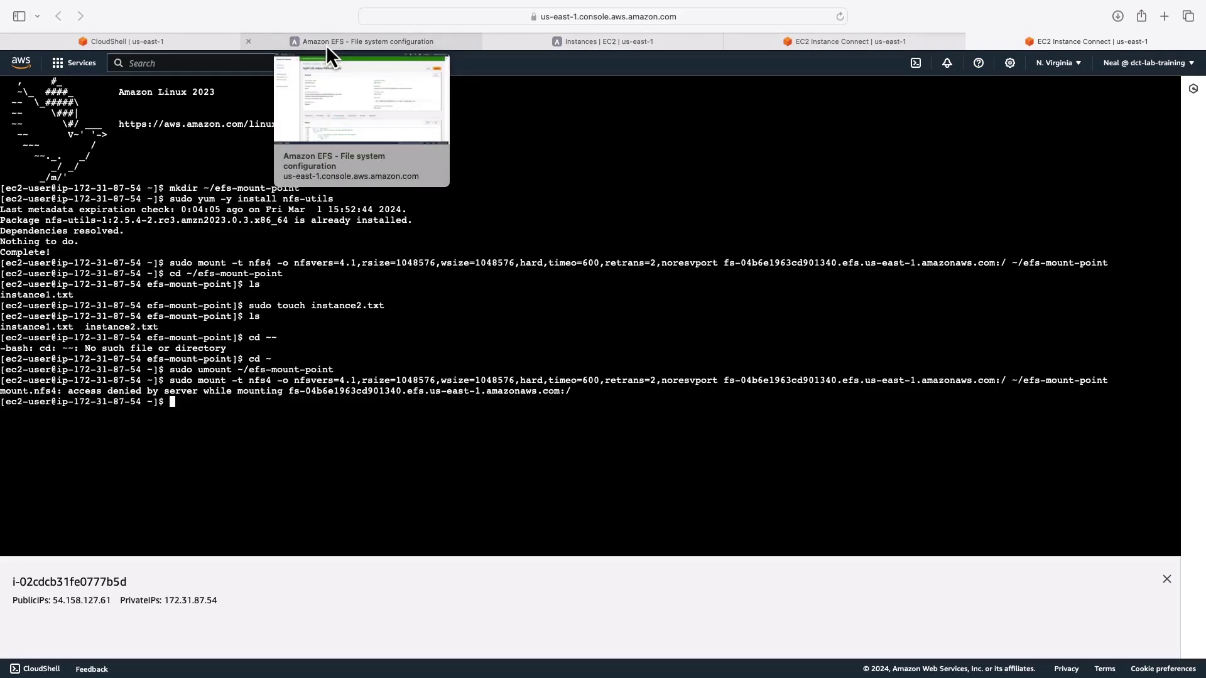
Run sudo yum install -y amazon-efs-utils on both instances.
key(ctrl+Right)
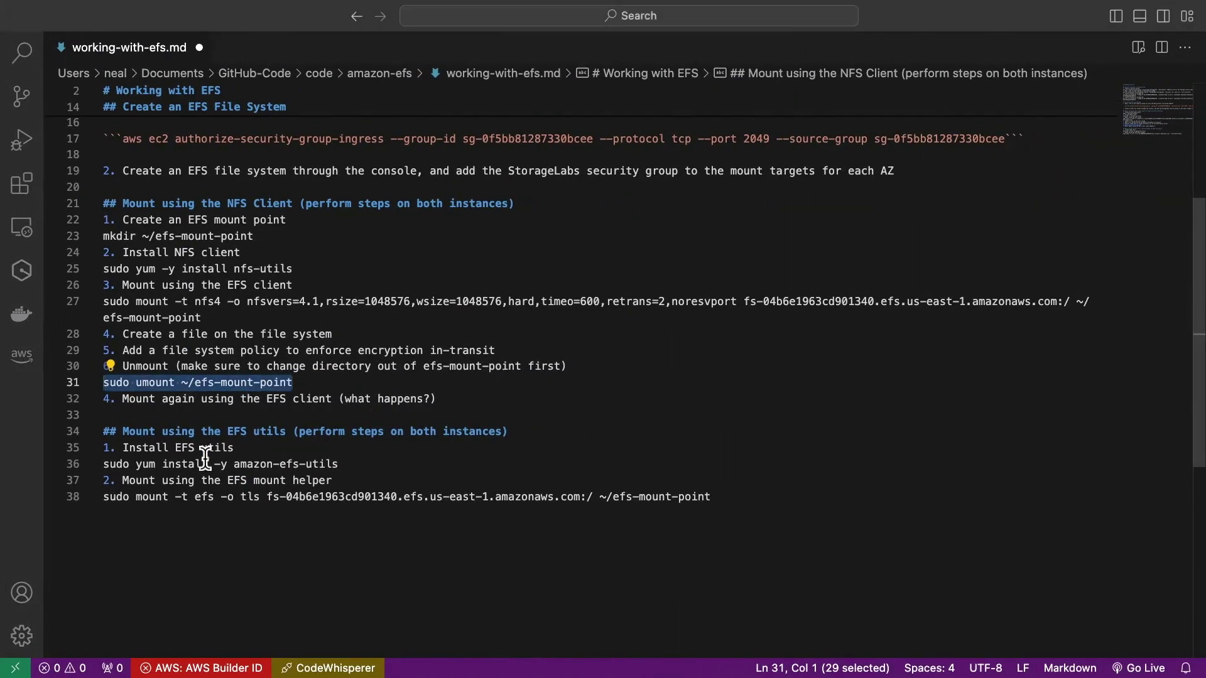
scroll(217, 425, down, 3)
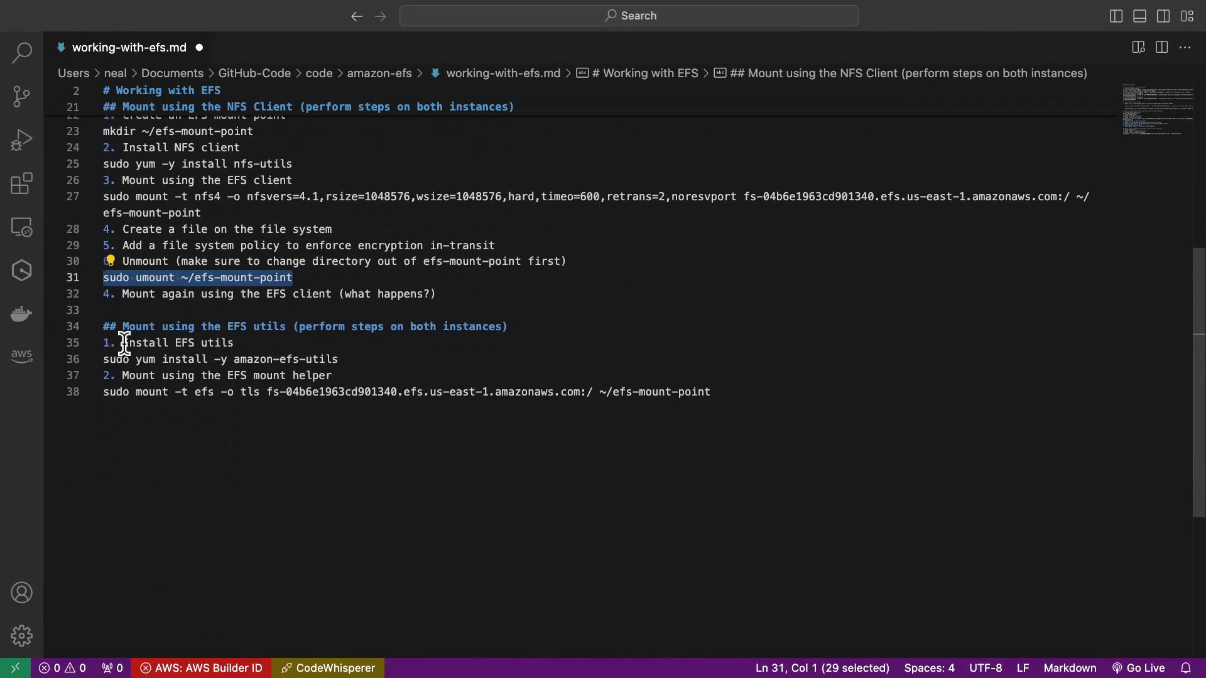
drag(363, 360, 83, 362)
key(super+c)
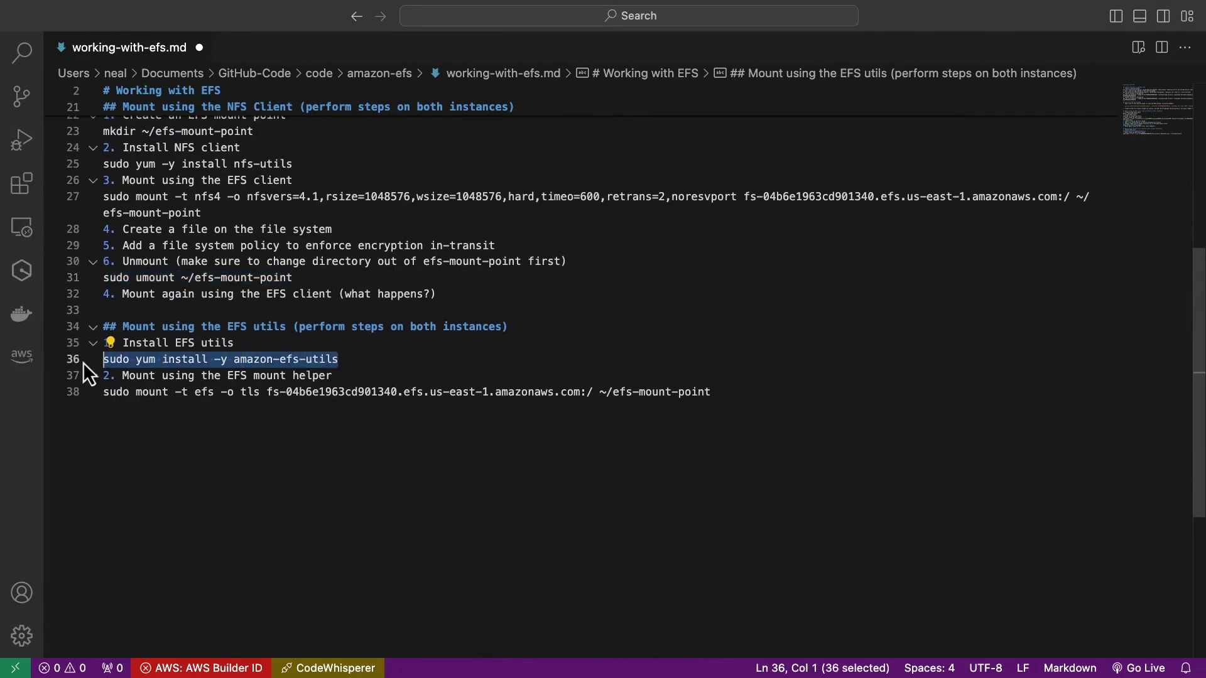
key(ctrl+Right)
click(787, 41)
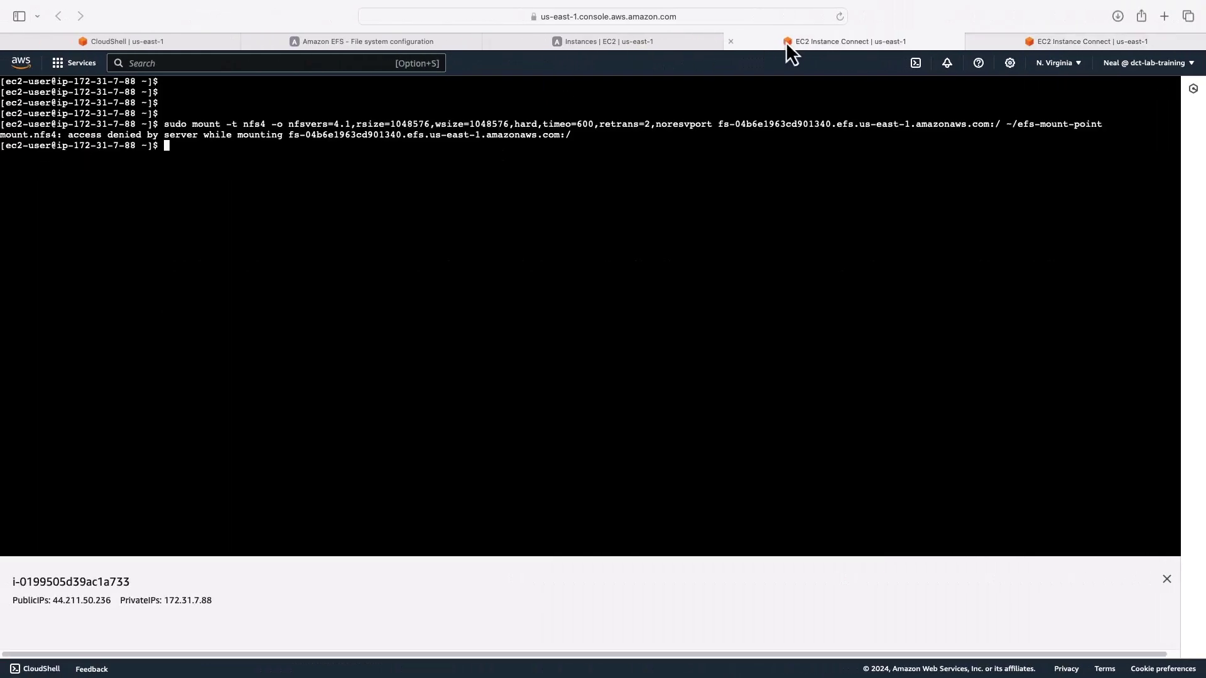
text(sudo yum install -y amazon-efs-utils)
key(Return)
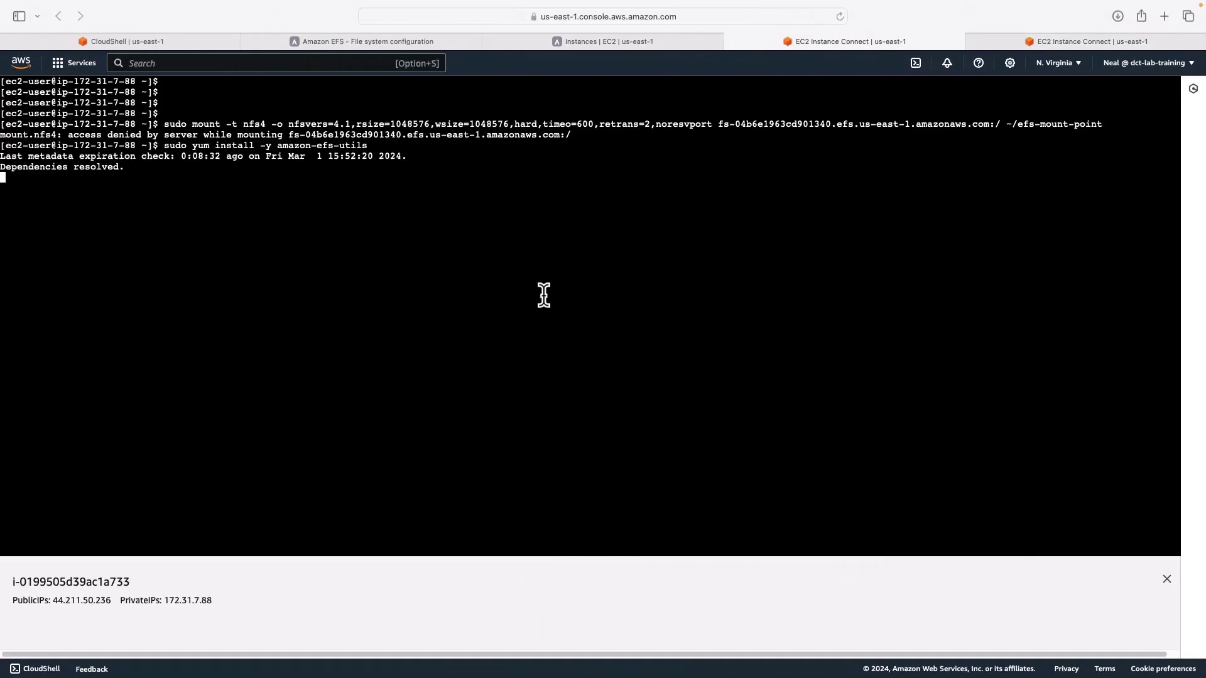
click(1022, 39)
key(super+v)
key(Return)
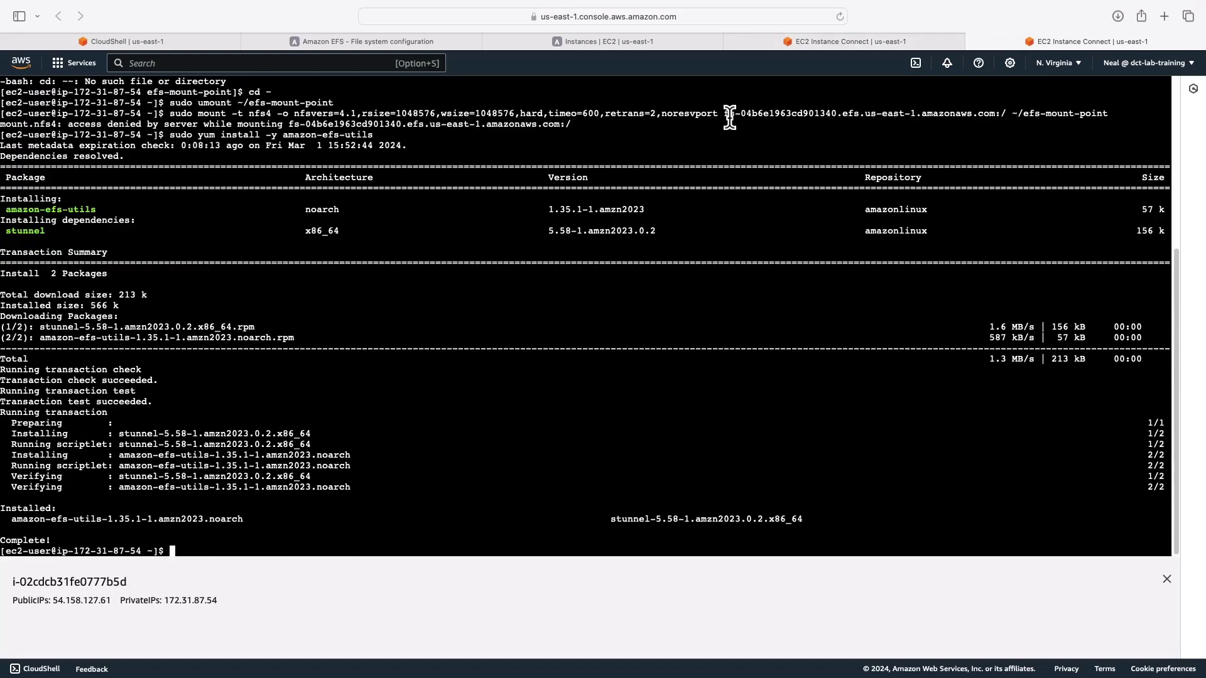
Select the TLS mount-helper command line in the EFS notes.
key(super+Tab)
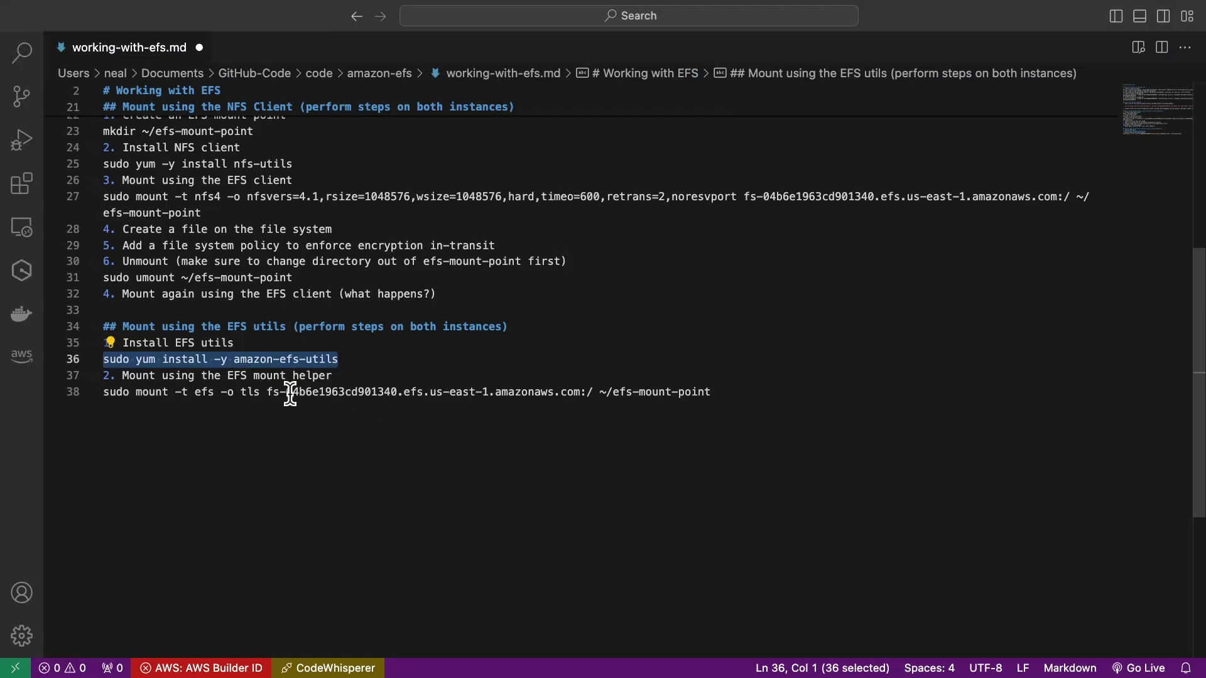
click(745, 393)
drag(745, 392, 75, 388)
key(super+c)
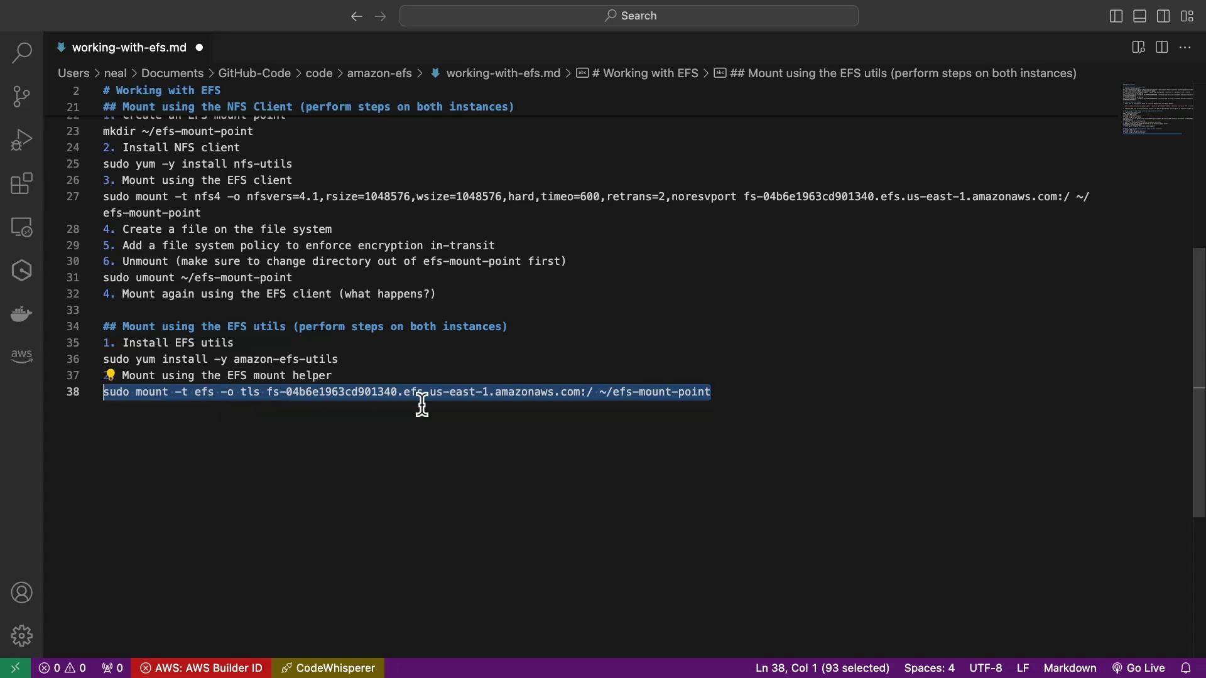
Mount EFS with TLS on the first instance, enter ~/efs-mount-point and list its files.
key(super+Tab)
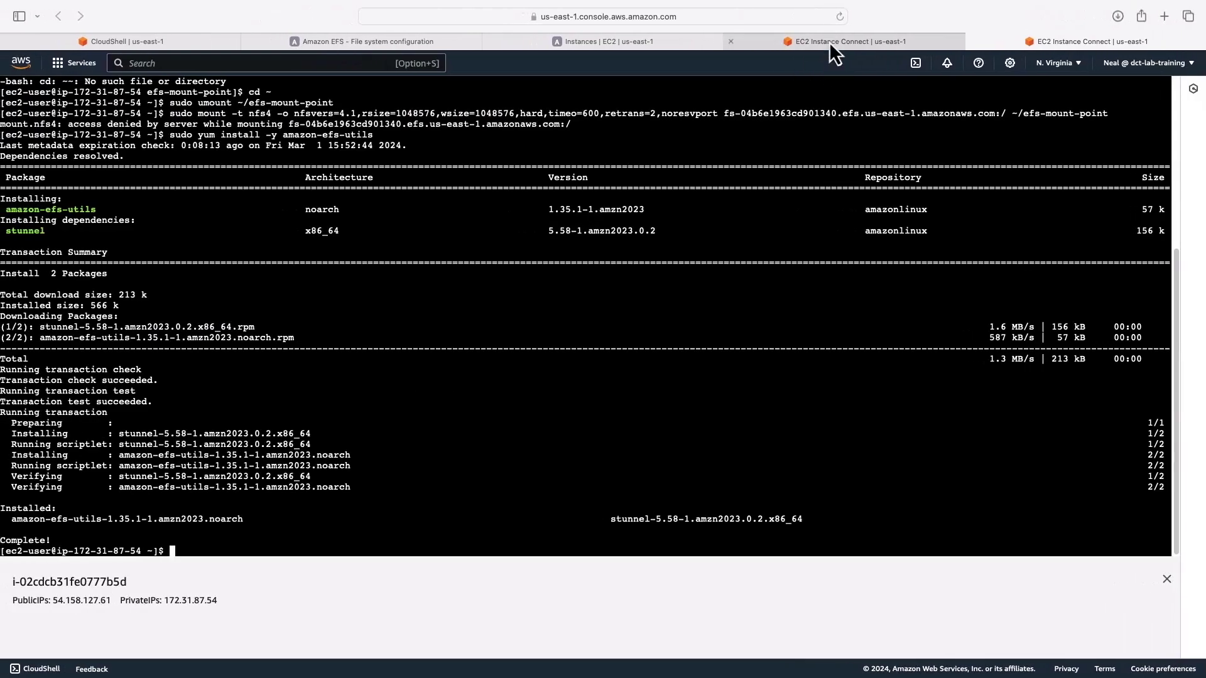
key(ctrl+l)
key(Return)
key(Return)
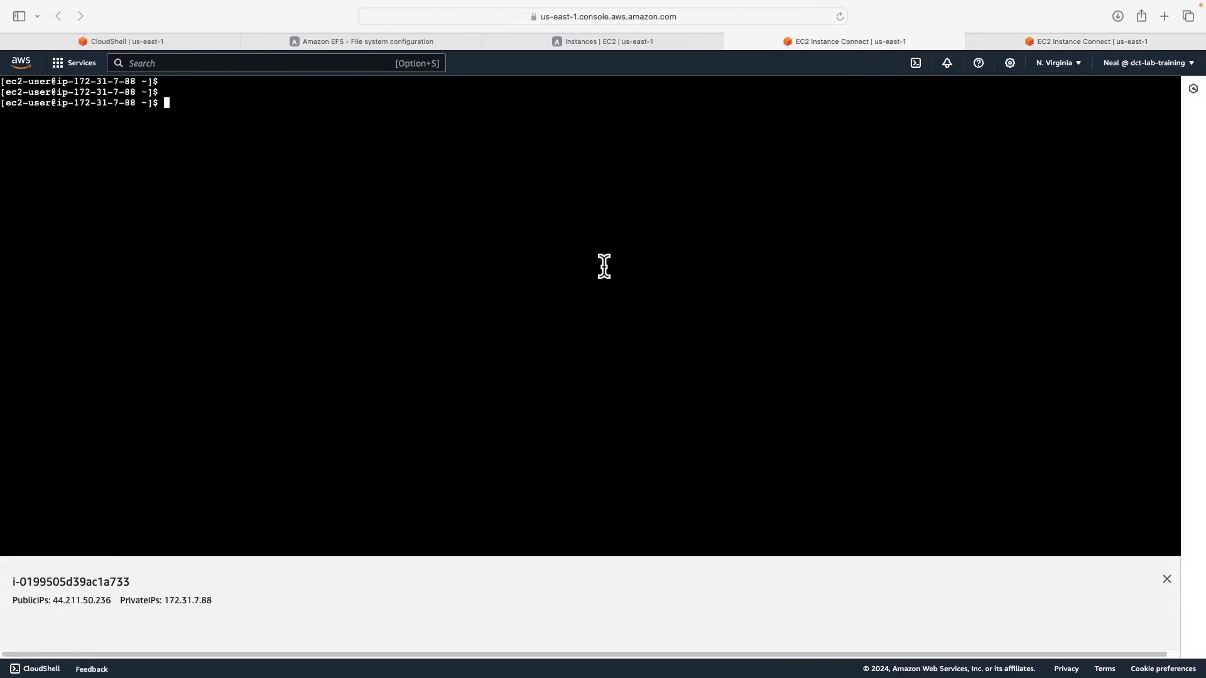
key(Return)
key(Return)
key(super+v)
key(Return)
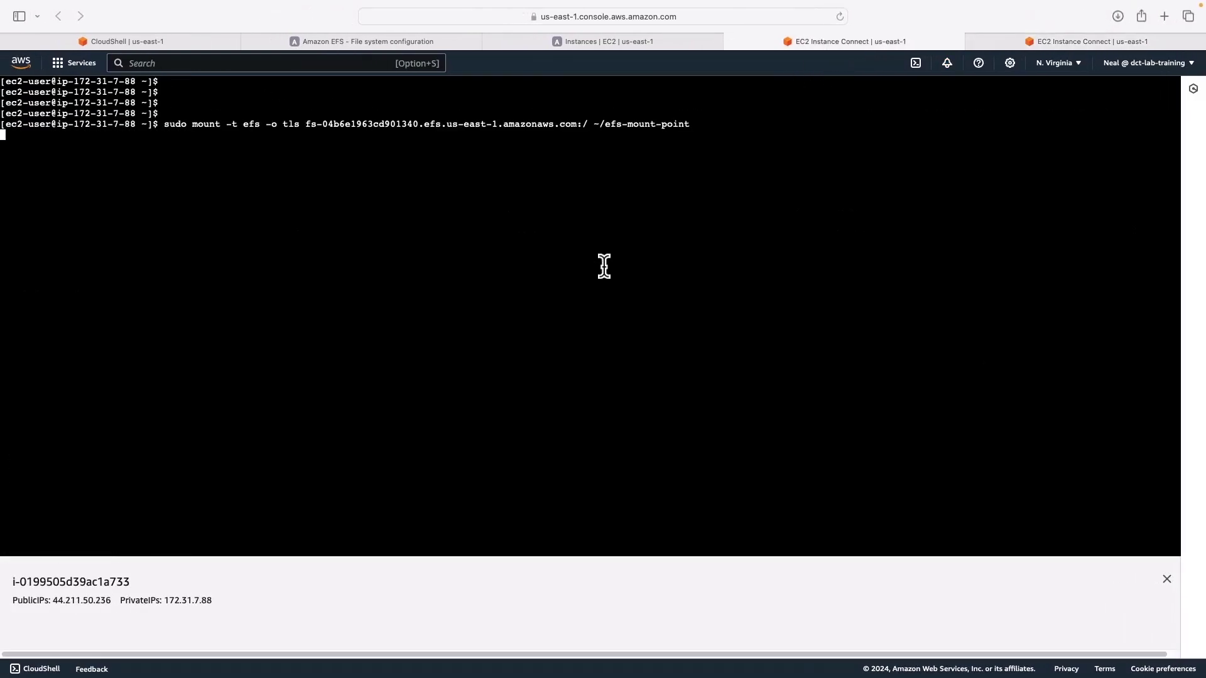
key(Up)
key(Up)
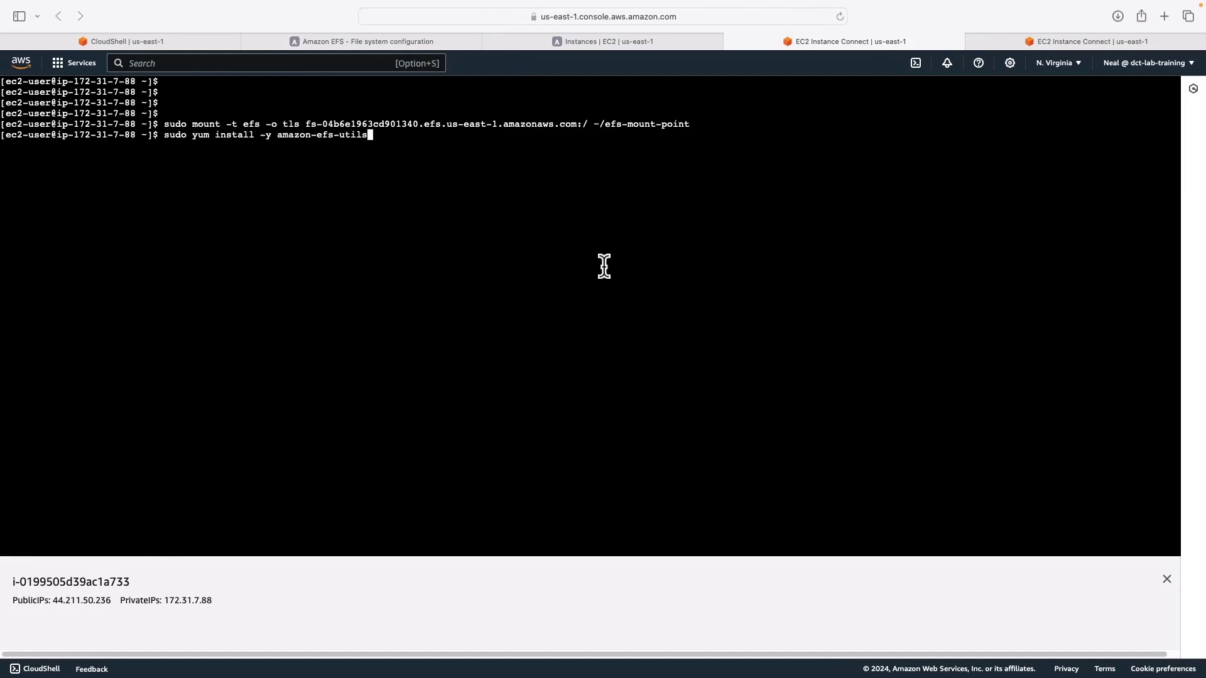
key(Up)
key(Up)
text(/efs-mount-point)
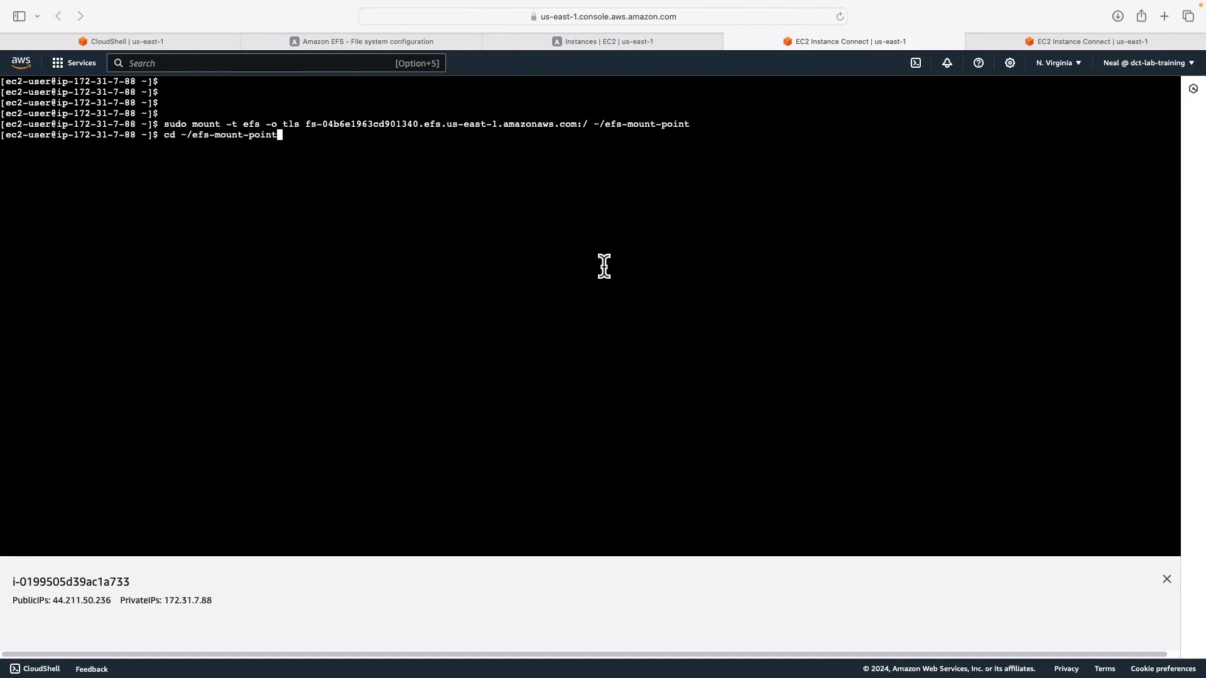
key(Return)
text(ls)
key(Return)
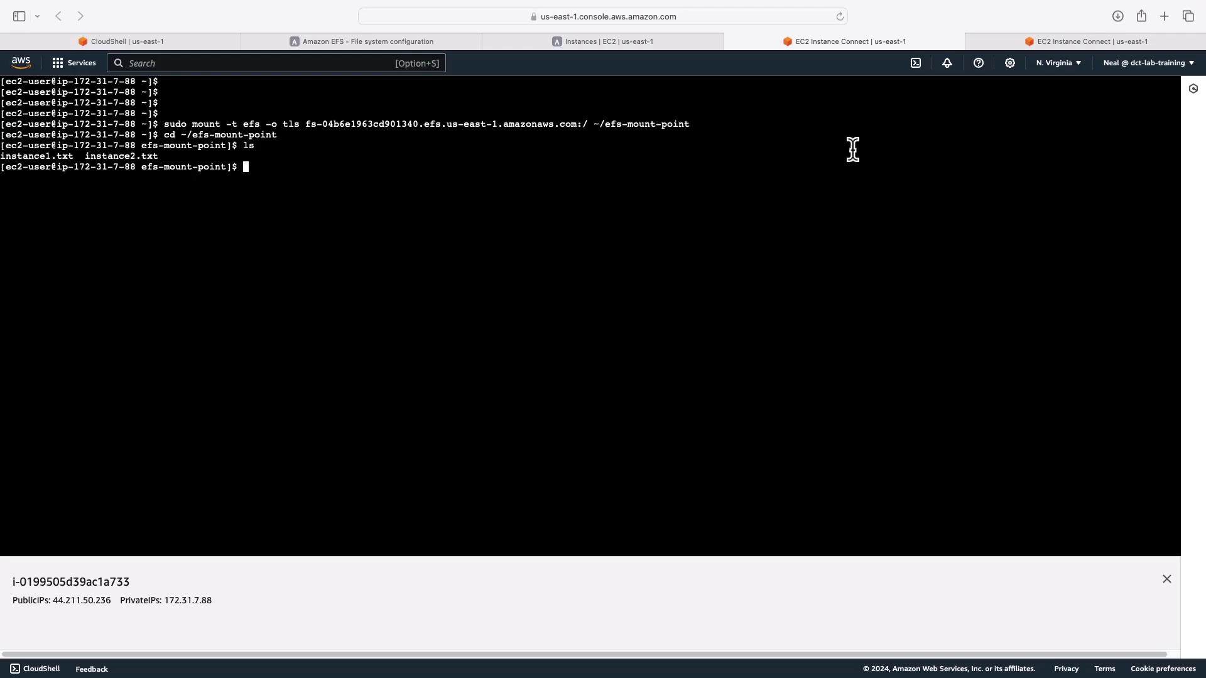
Mount EFS with TLS on the second instance and list instance1.txt and instance2.txt.
click(1007, 41)
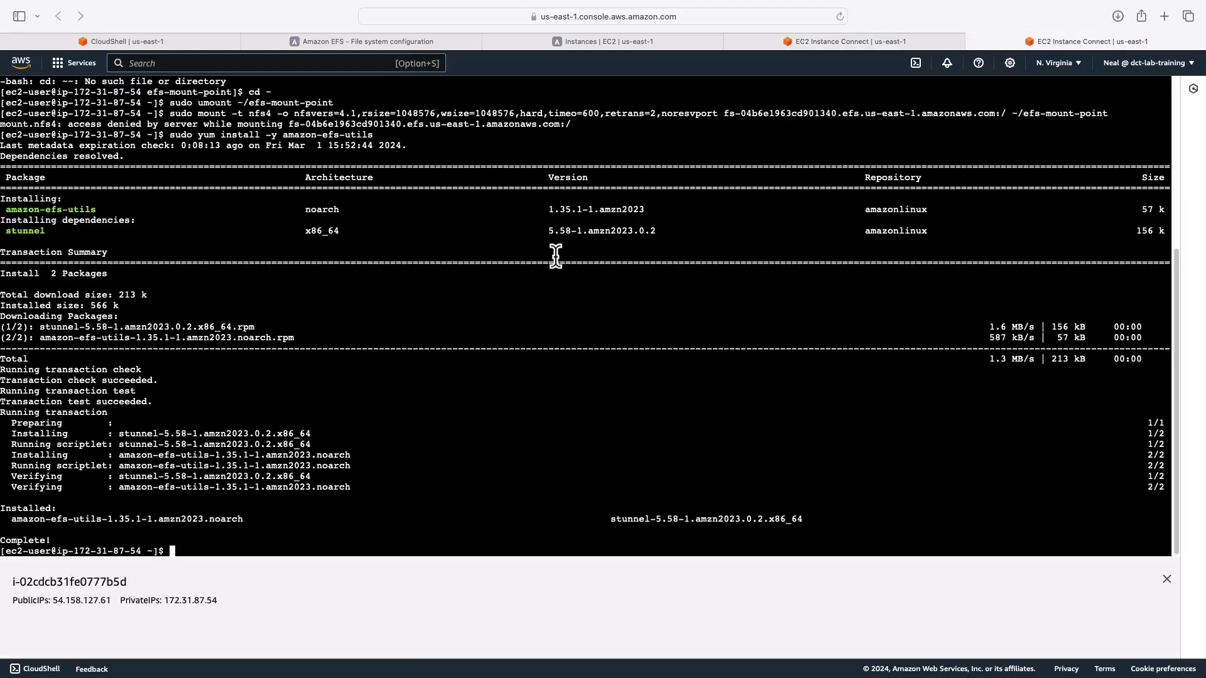
text(clear)
key(Return)
key(Return)
key(Return)
key(Return)
text(sudo mount -t efs -o tls fs-04b6e1963cd901340.efs.us-east-1.amazonaws.com:/ ~/efs-mount-point)
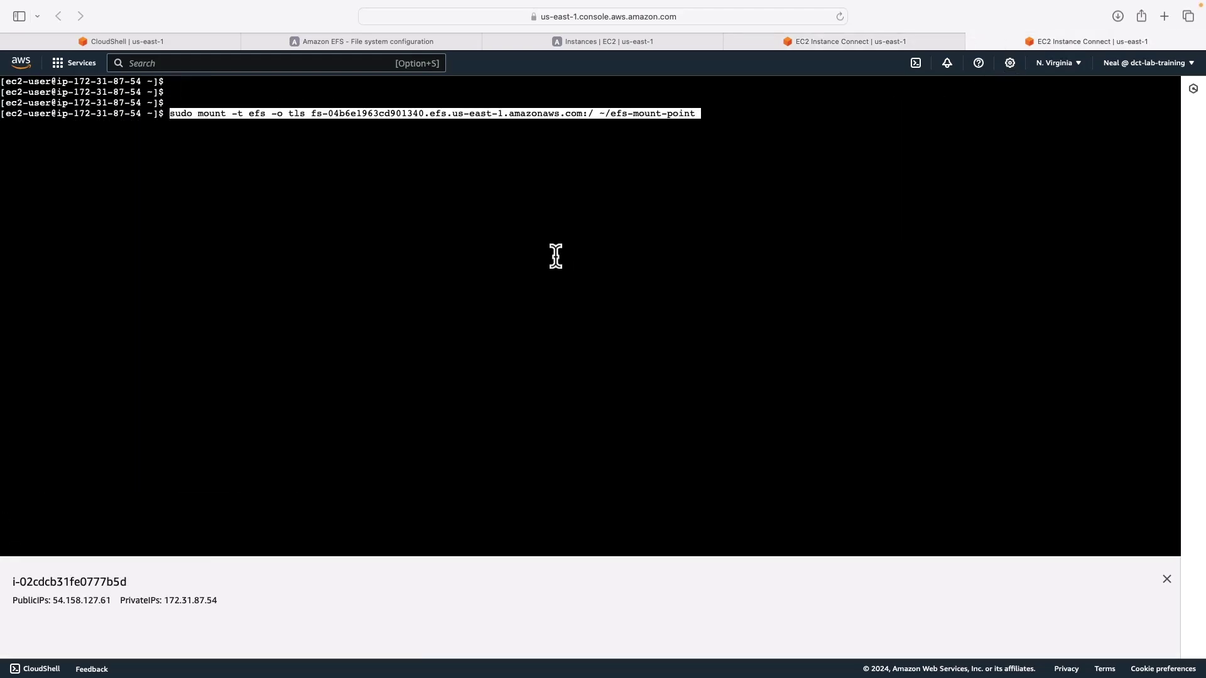
key(Return)
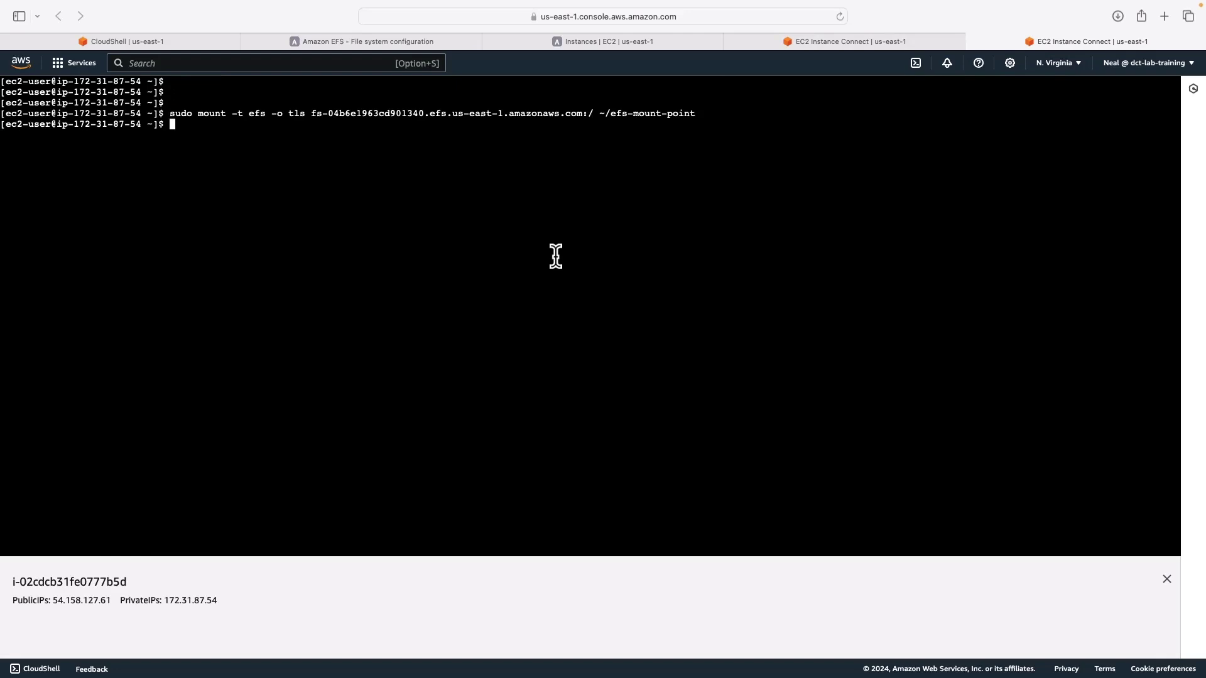
key(Up)
key(Up)
key(Up)
key(Up)
key(Up)
key(Up)
key(Up)
key(Up)
key(Up)
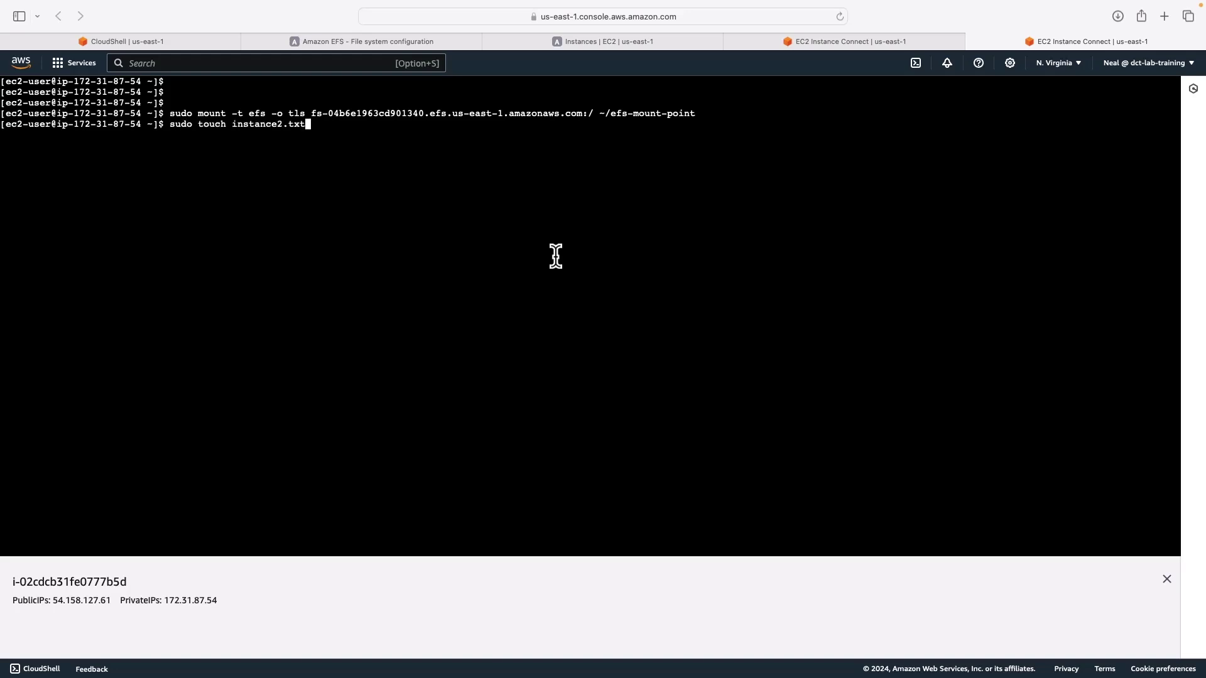
key(Up)
key(Up)
key(Return)
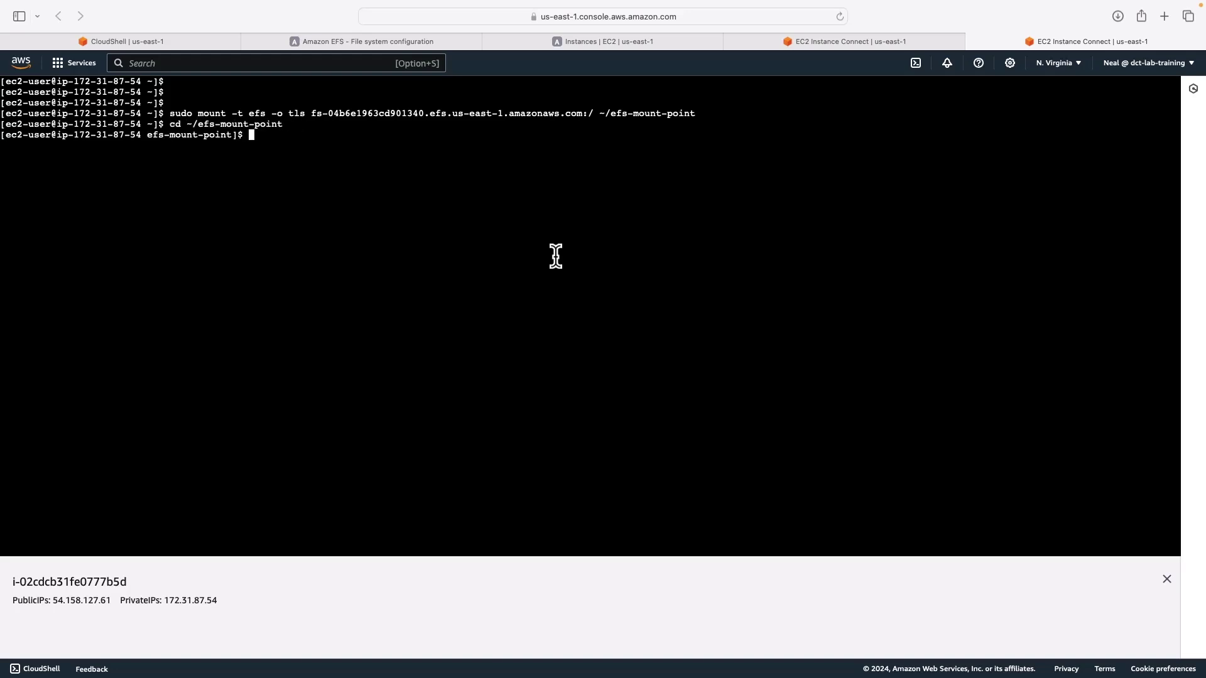
text(ls)
key(Return)
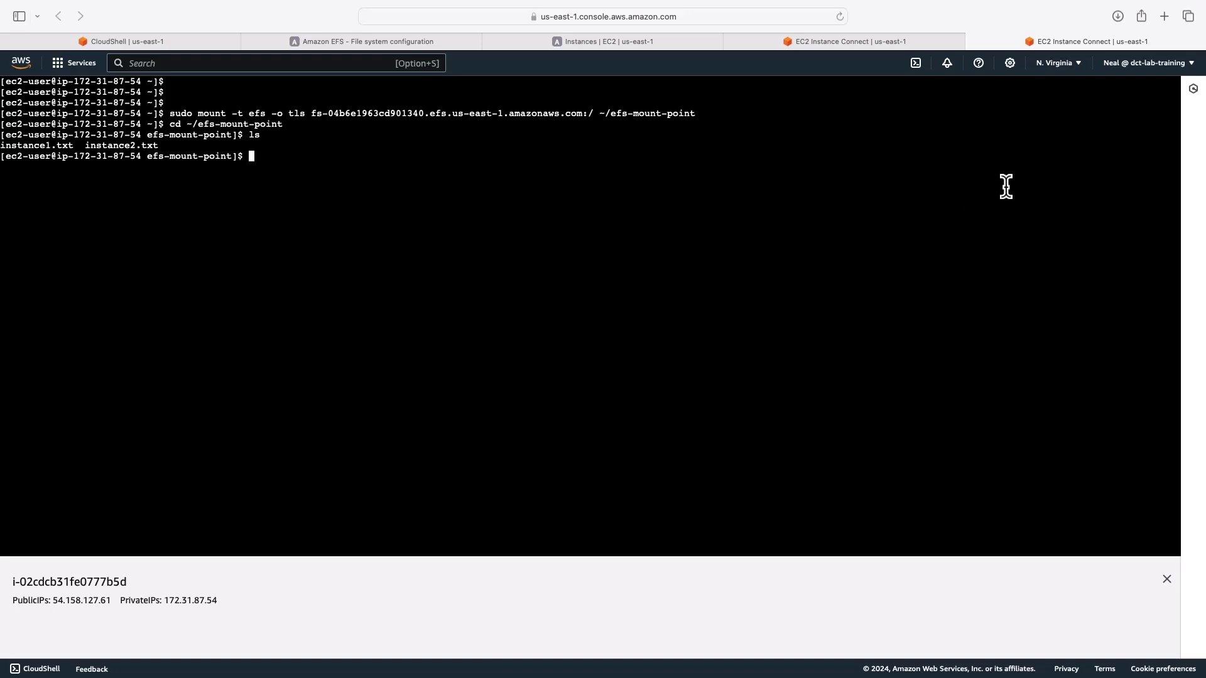
Close both Instance Connect tabs, then terminate both selected EC2 instances.
click(974, 41)
click(912, 41)
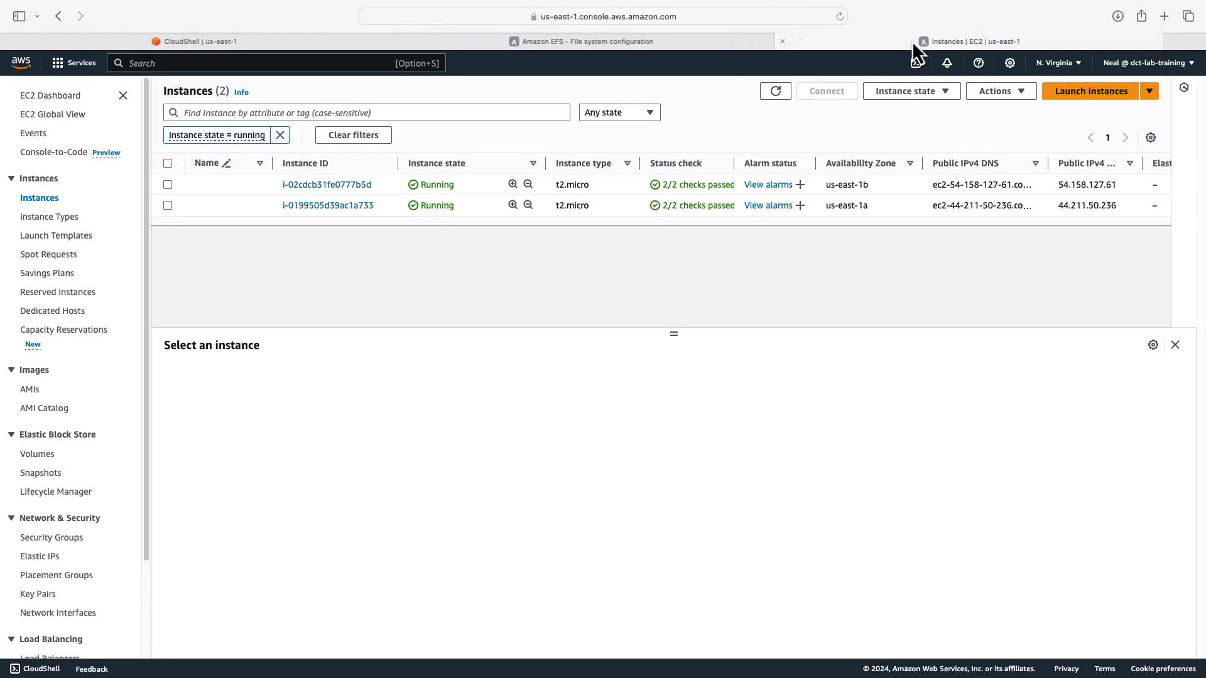
click(167, 163)
click(903, 91)
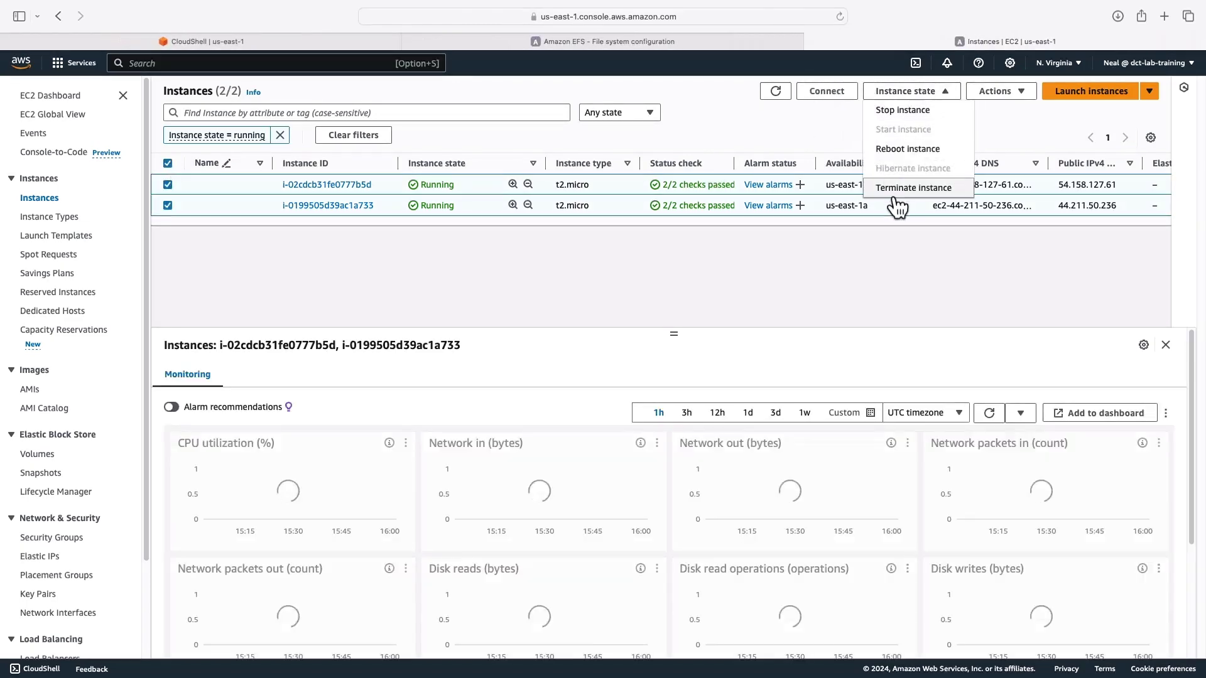
click(900, 185)
click(882, 476)
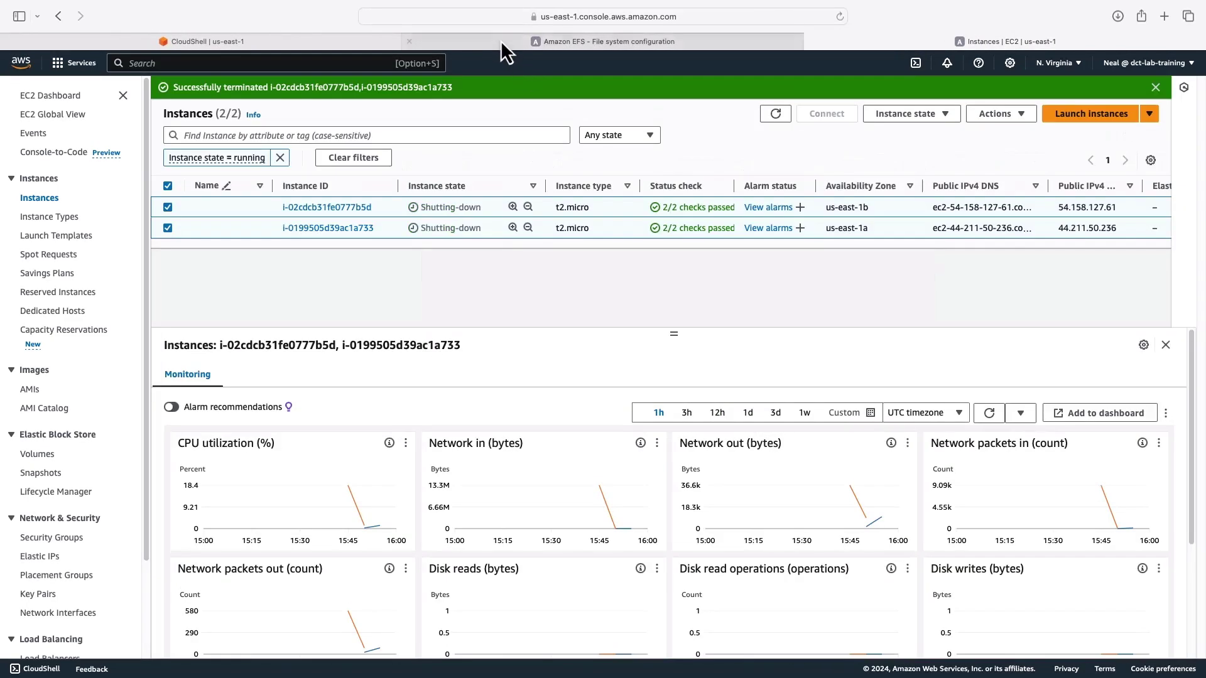
Delete MyEFS from the file systems list, confirming with its copied file system ID.
click(500, 39)
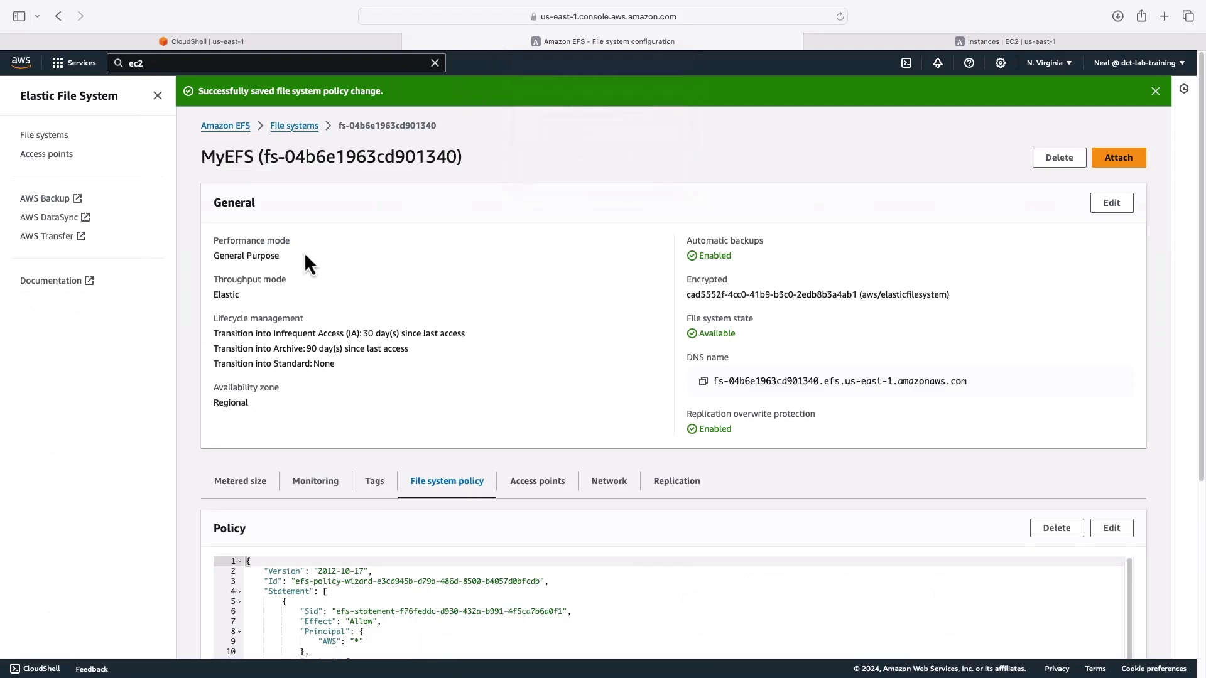
click(287, 128)
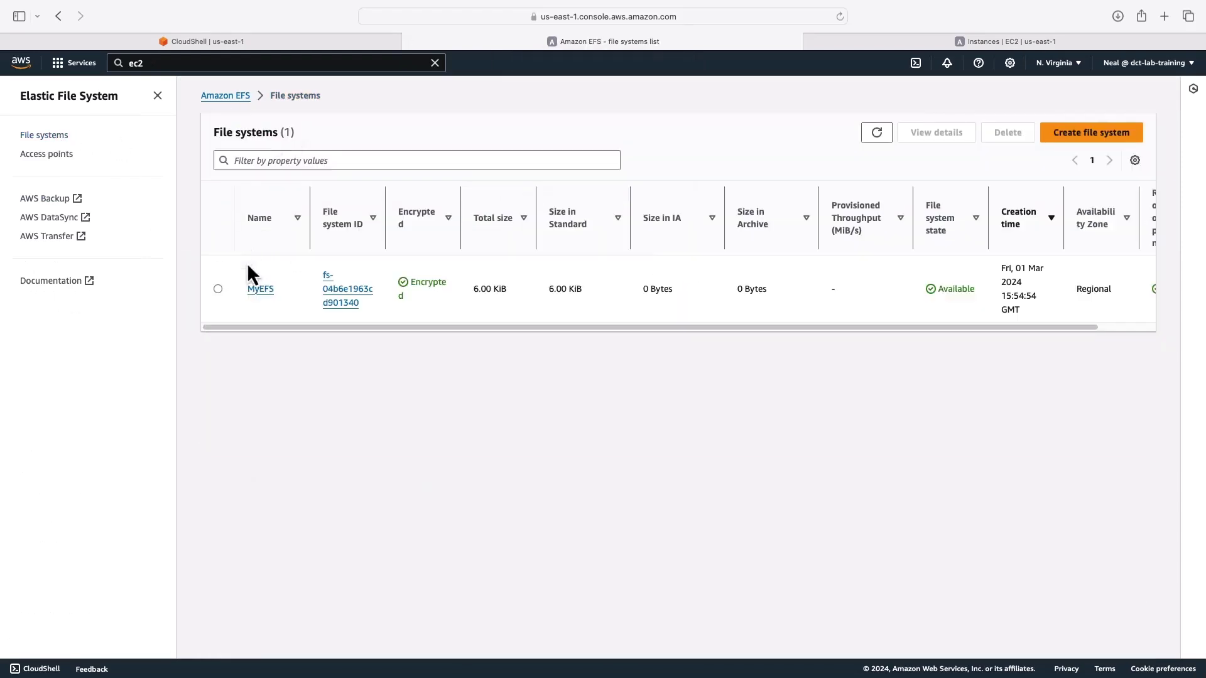
click(1007, 135)
click(522, 414)
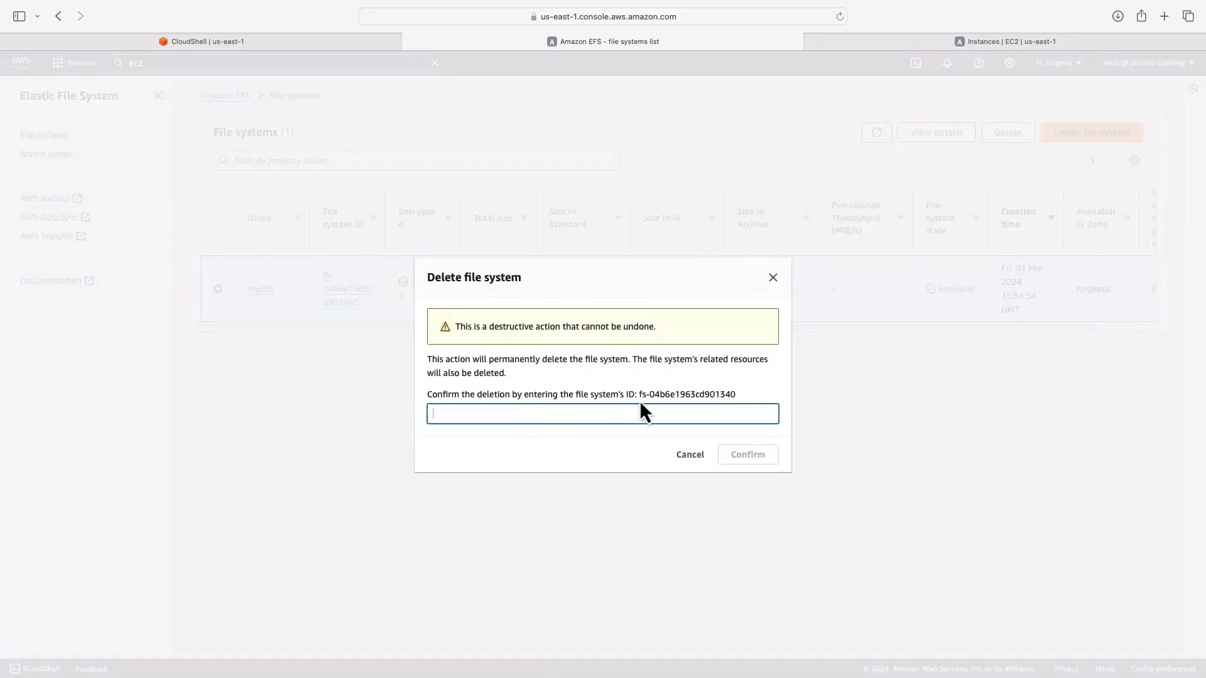
drag(639, 396, 735, 397)
key(super+c)
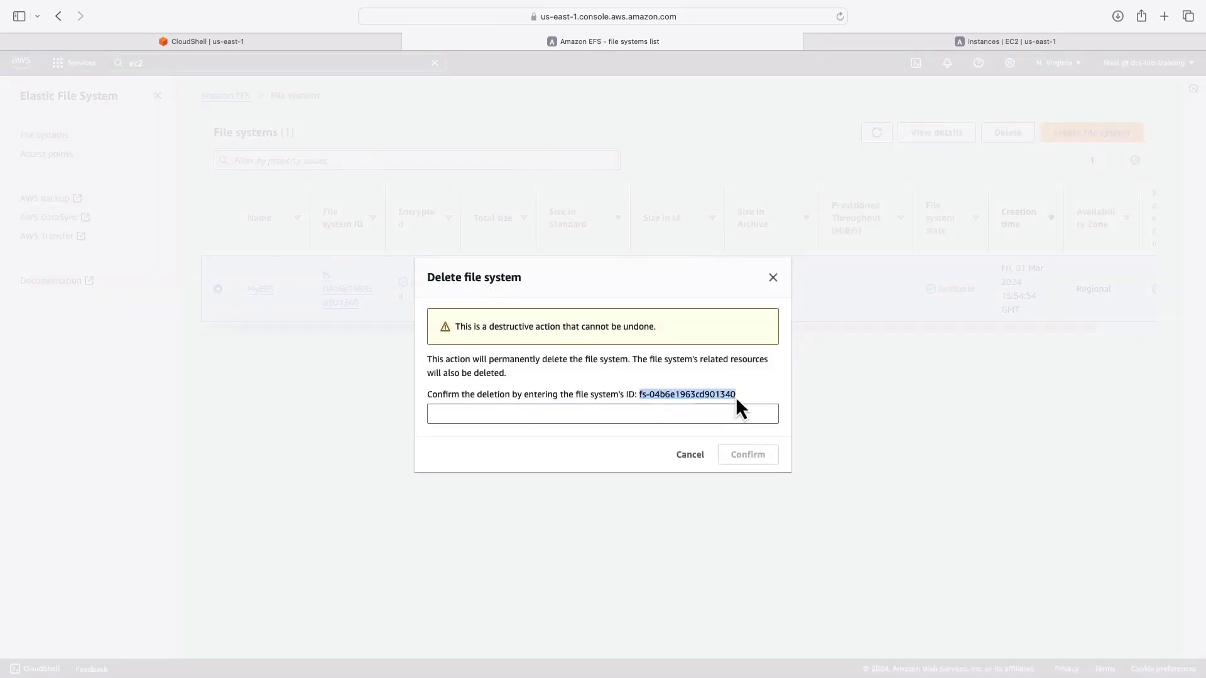
click(741, 419)
key(super+v)
click(748, 454)
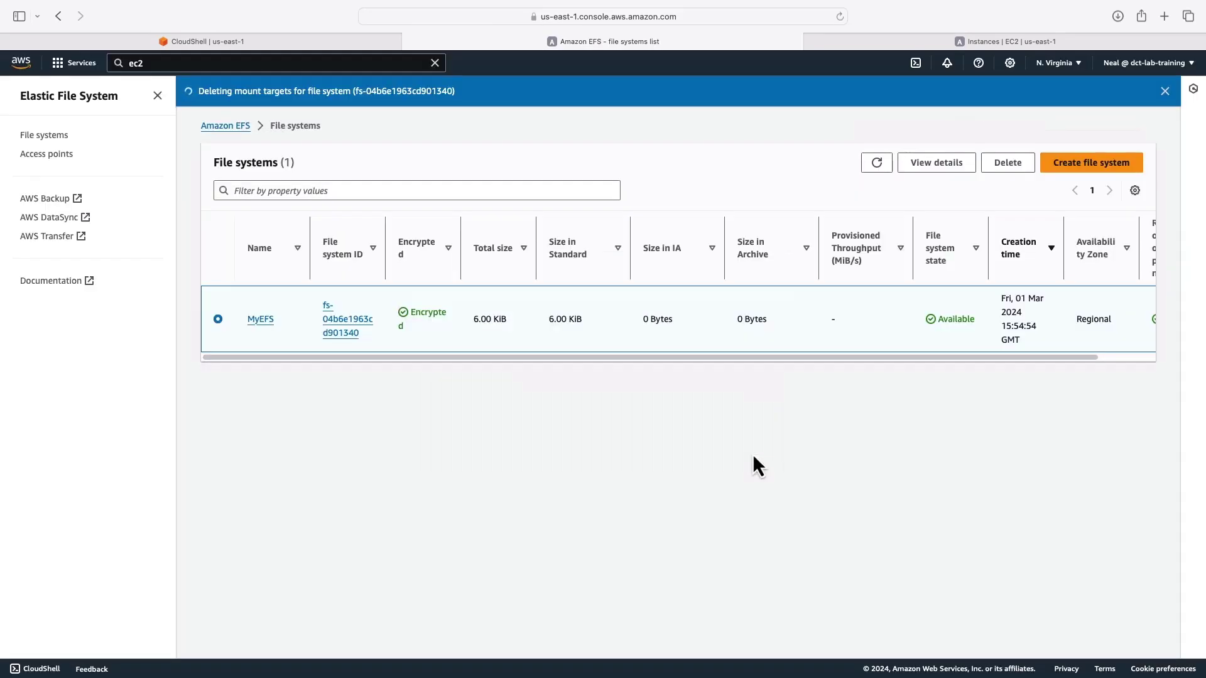